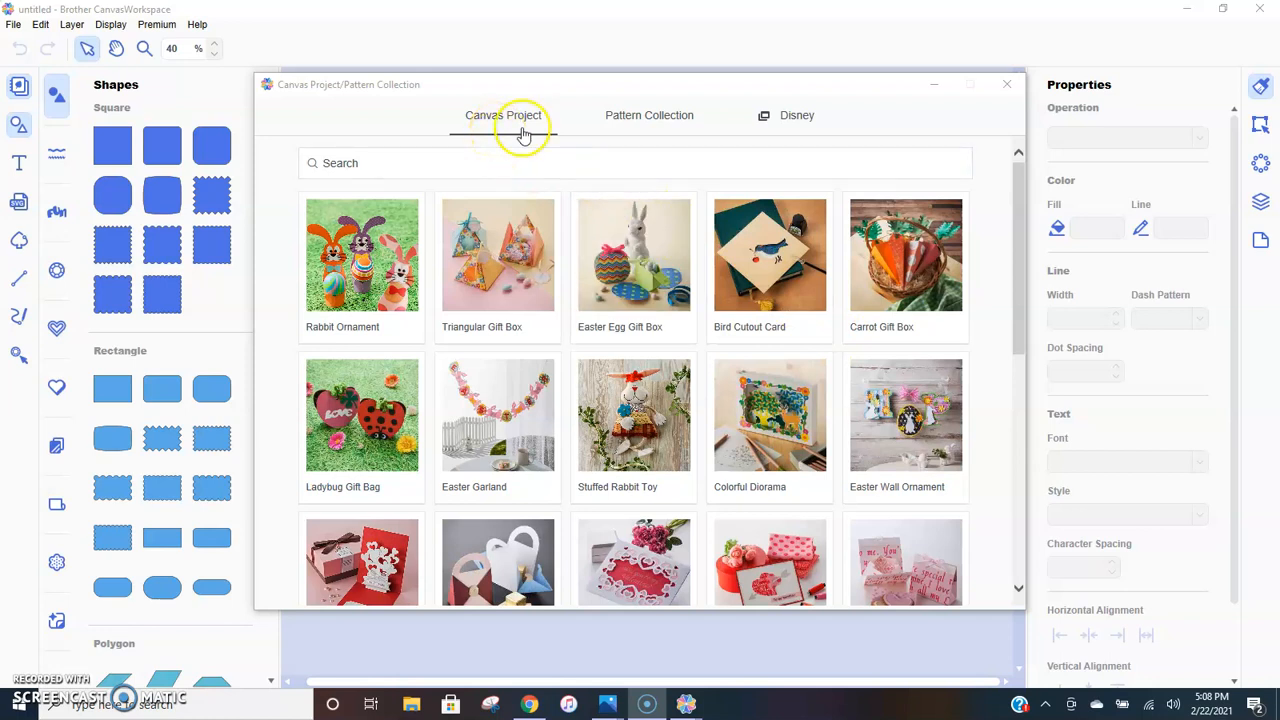
Step: Look over the Canvas Project and Pattern Collection libraries and the Disney content option, and close the collection window
left_click(651, 137)
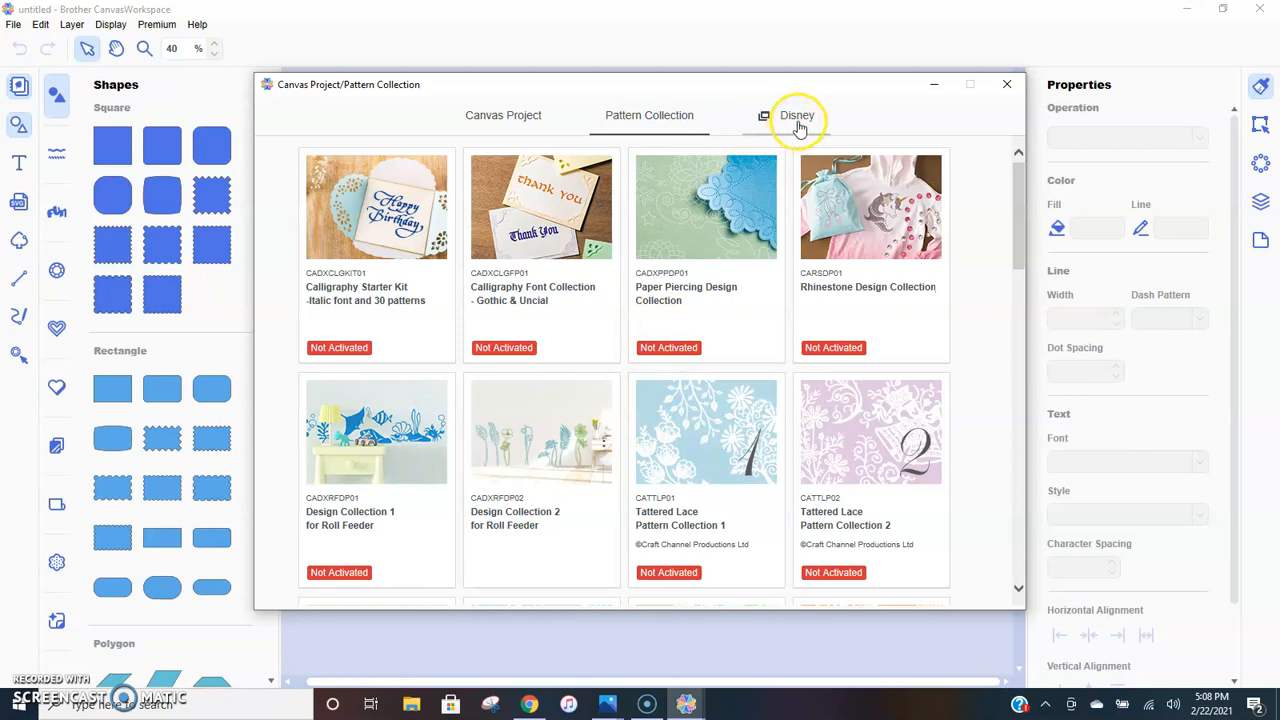
left_click(798, 121)
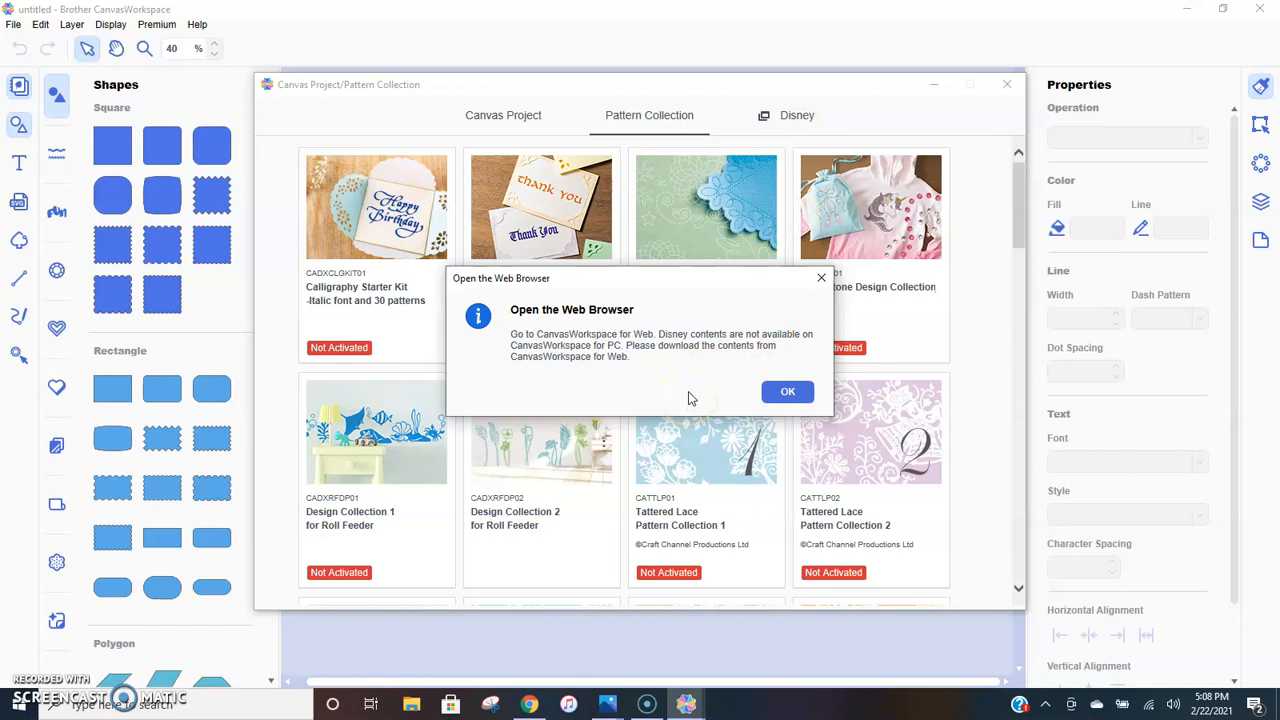
left_click(821, 278)
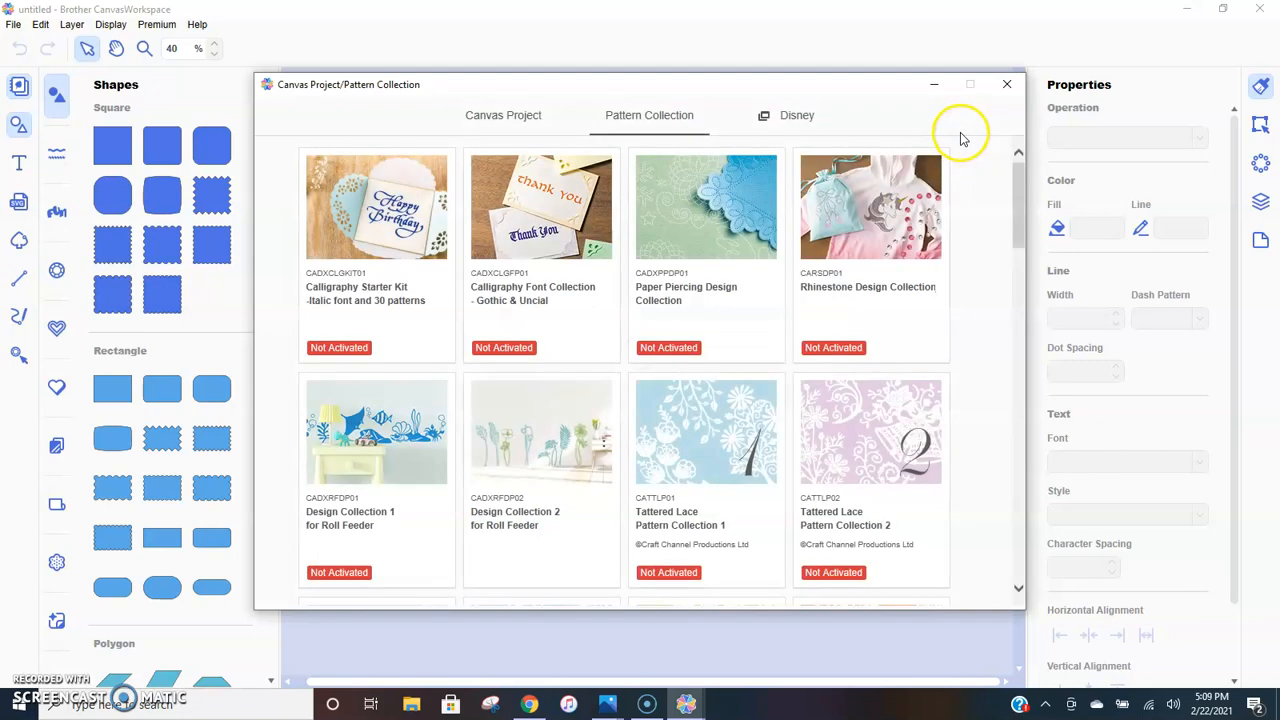
left_click(1006, 86)
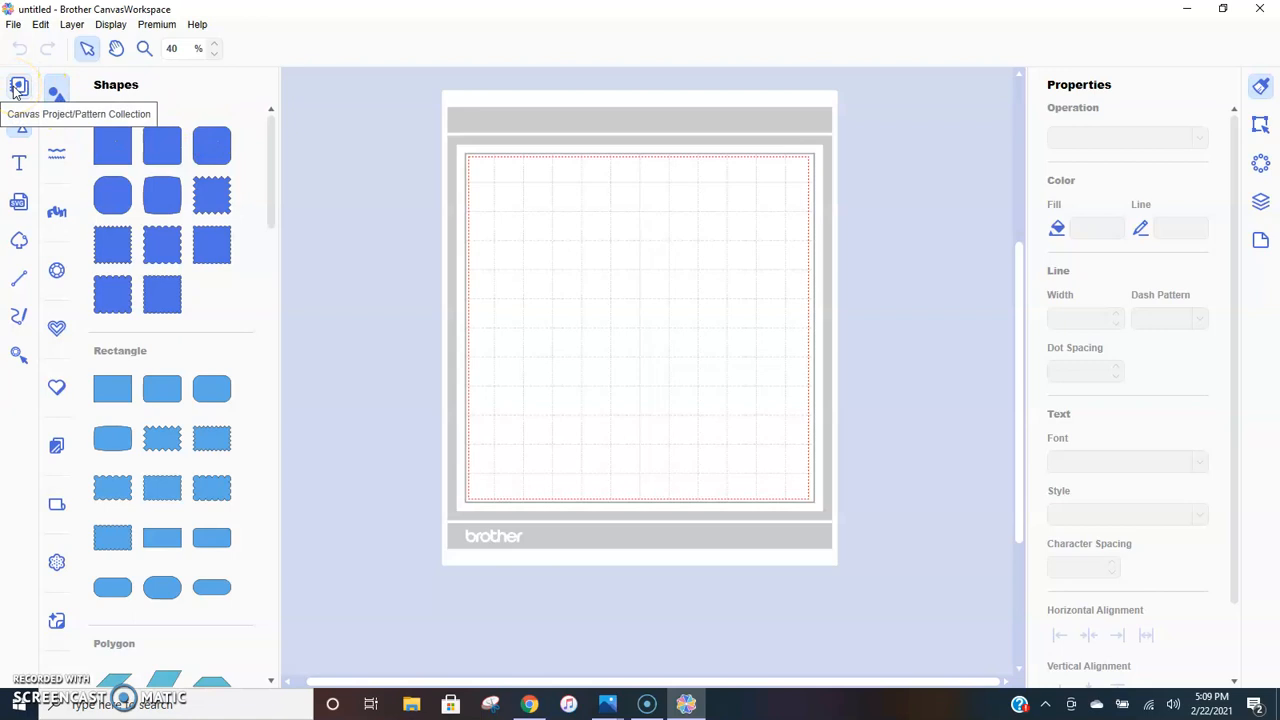
left_click(16, 88)
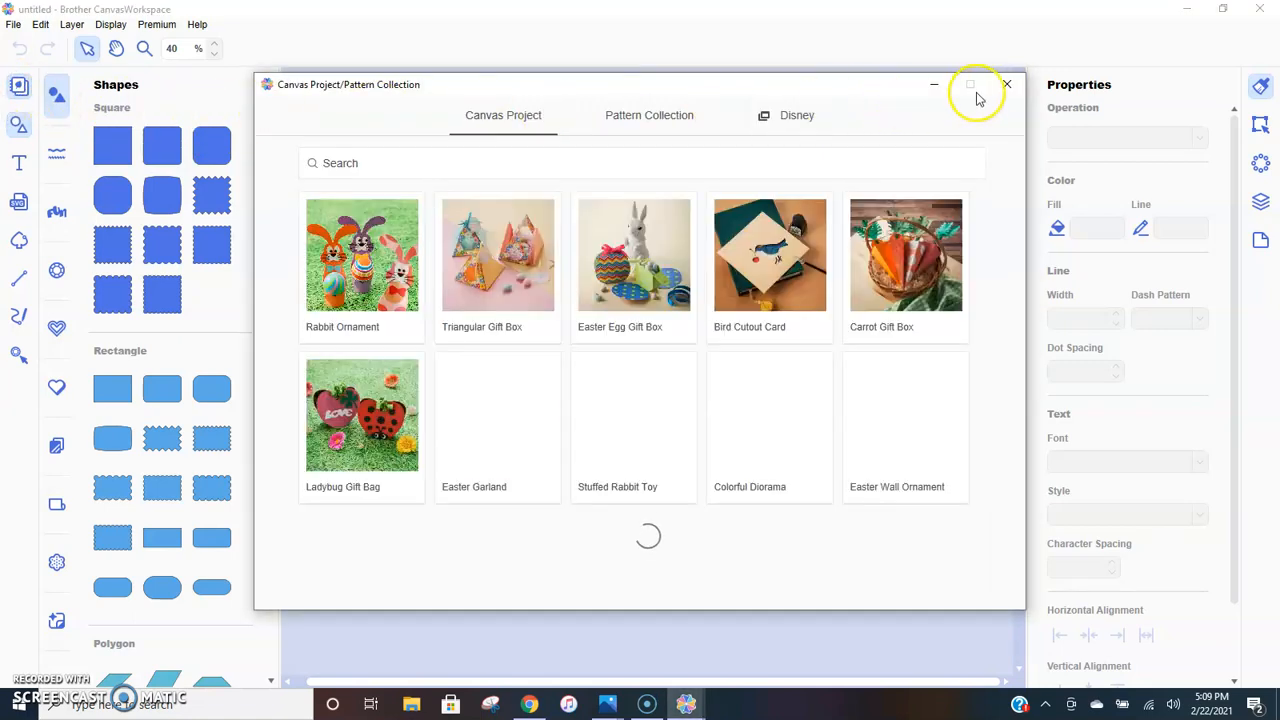
left_click(1007, 86)
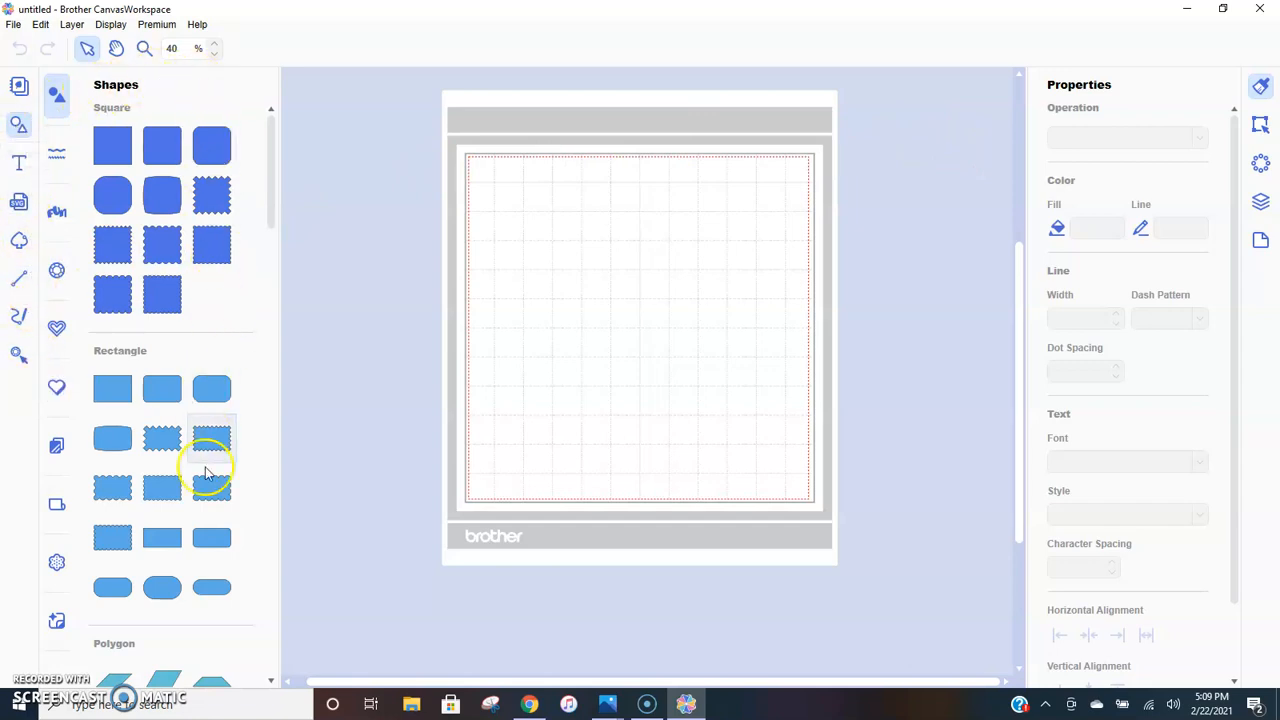
Step: Add two copies of the pill-shaped rectangle to the mat, one in its upper-left corner and one just below it
left_click(20, 127)
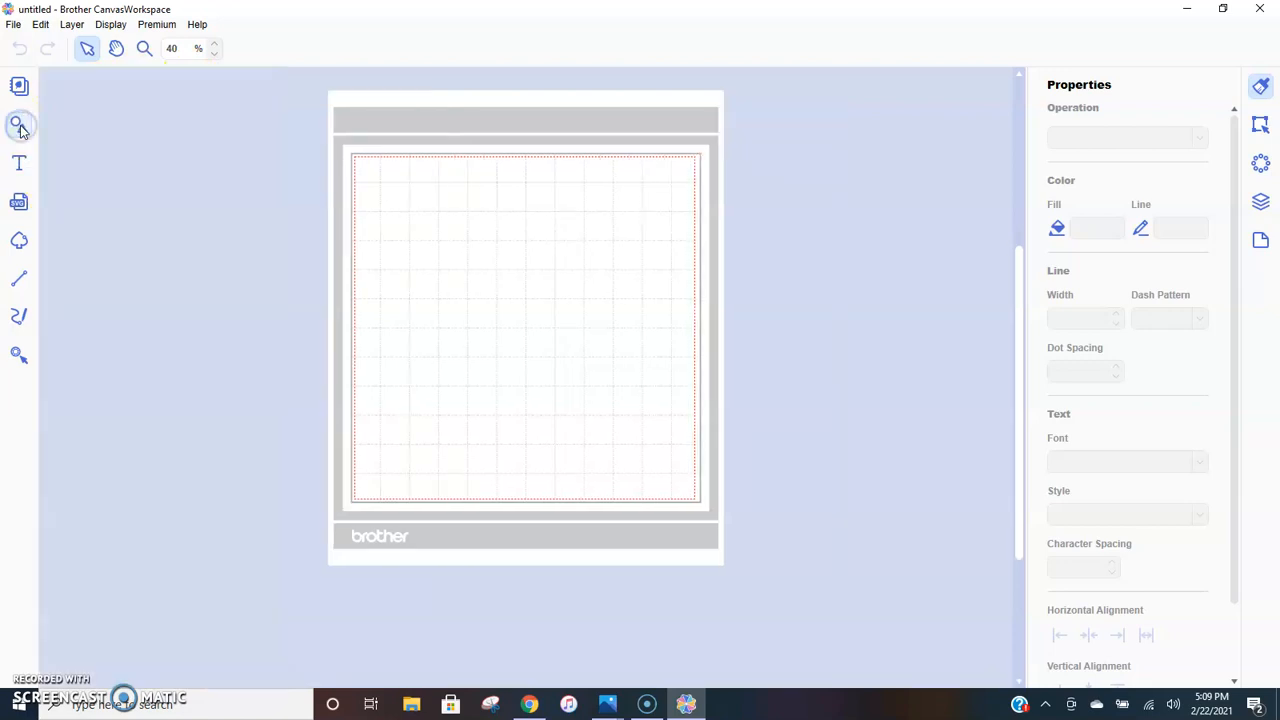
left_click(20, 127)
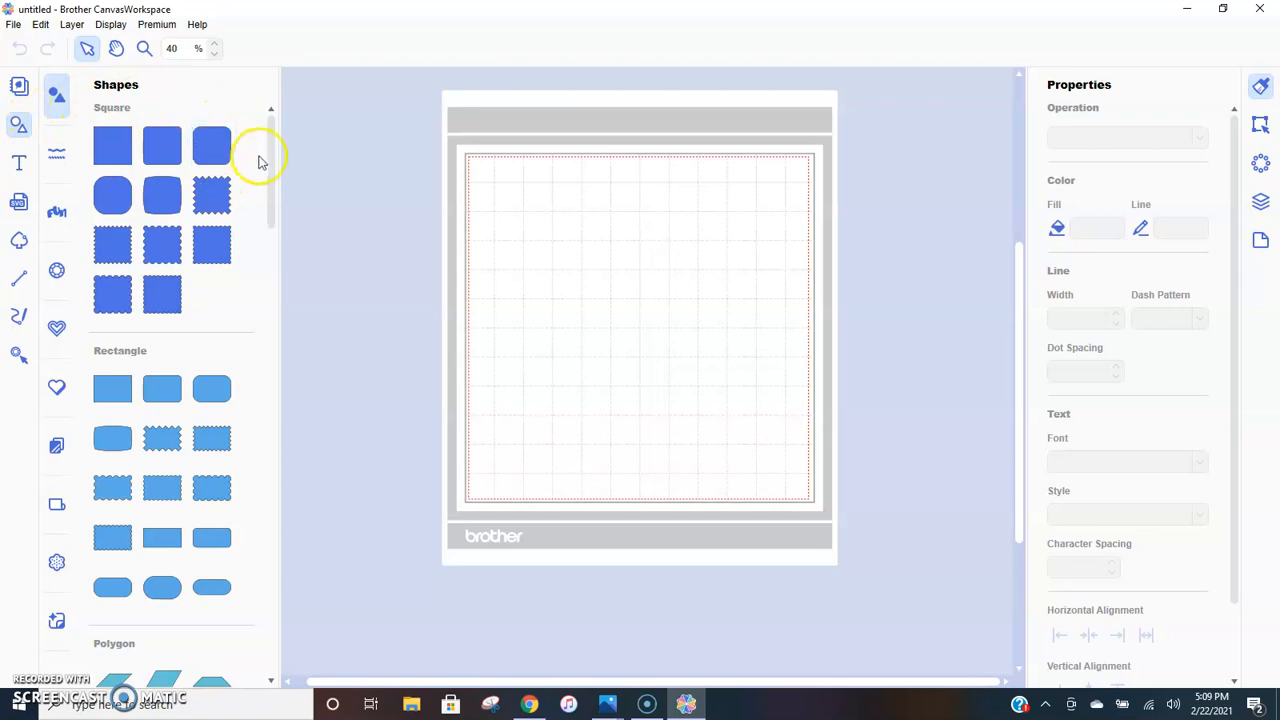
mouse_move(272, 130)
left_mouse_down()
mouse_move(262, 362)
mouse_move(280, 564)
mouse_move(279, 130)
left_mouse_up()
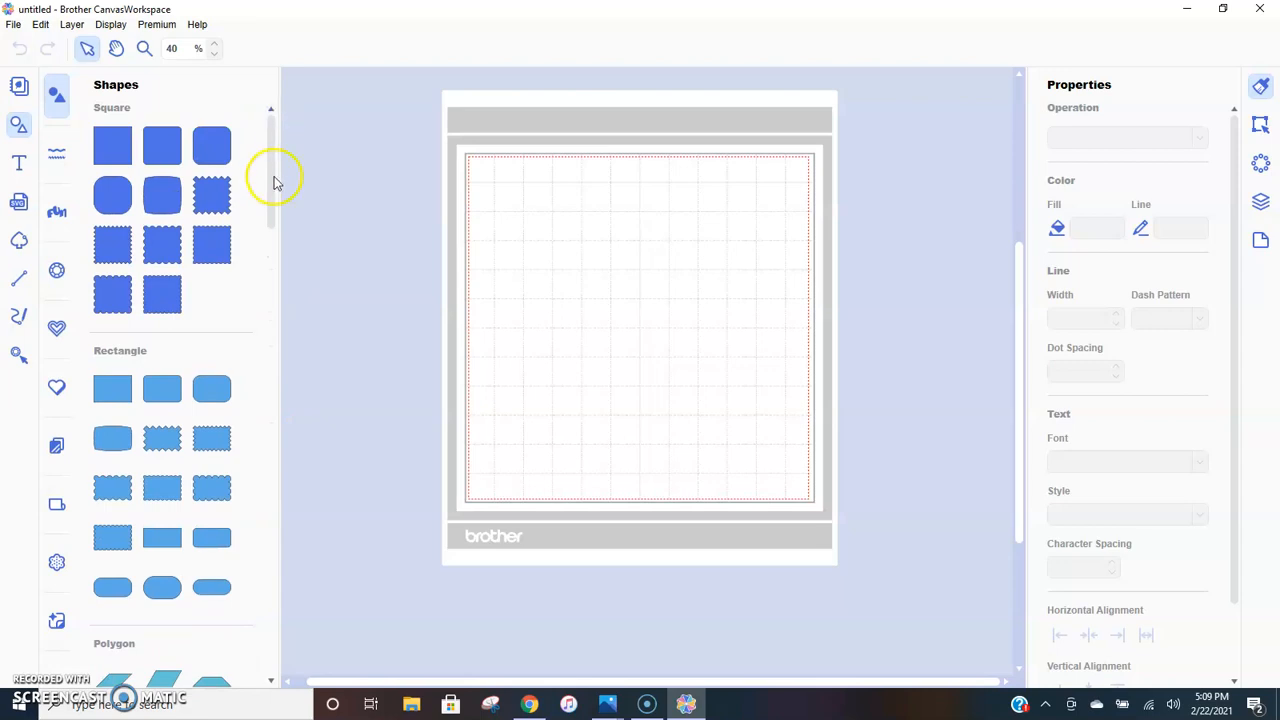
left_click(213, 594)
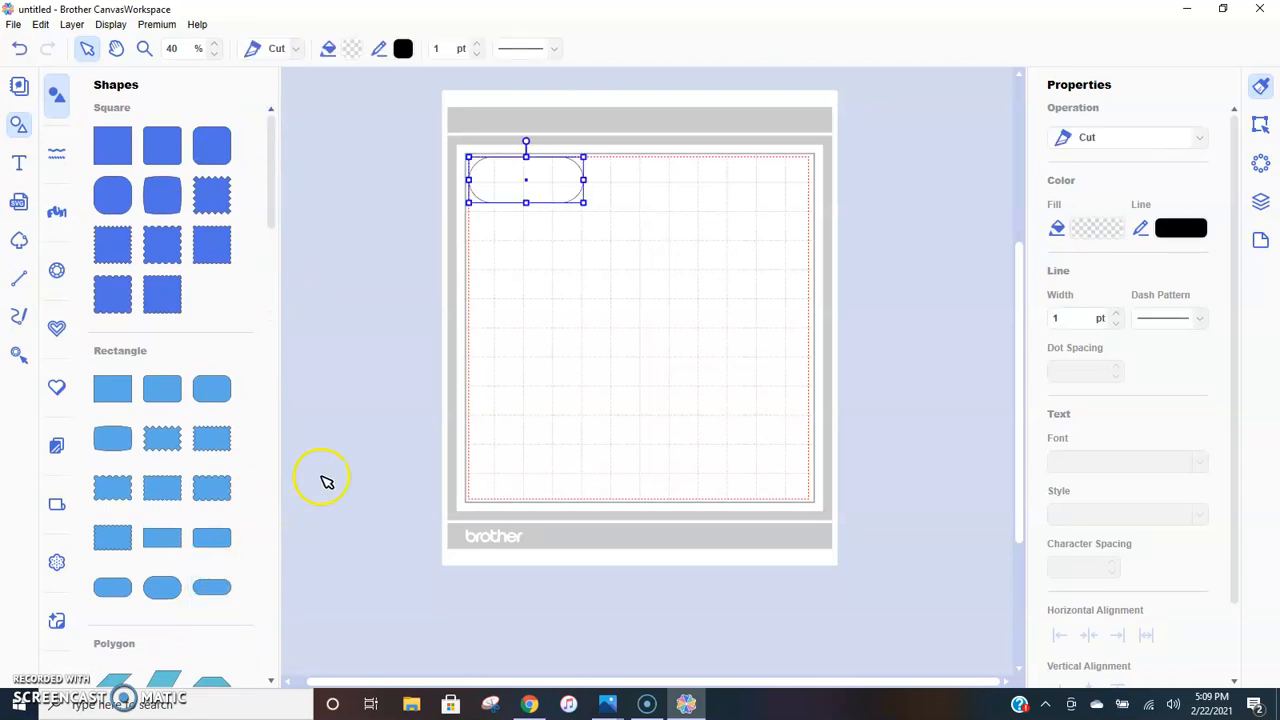
left_click_drag(209, 589, 538, 272)
left_click(543, 354)
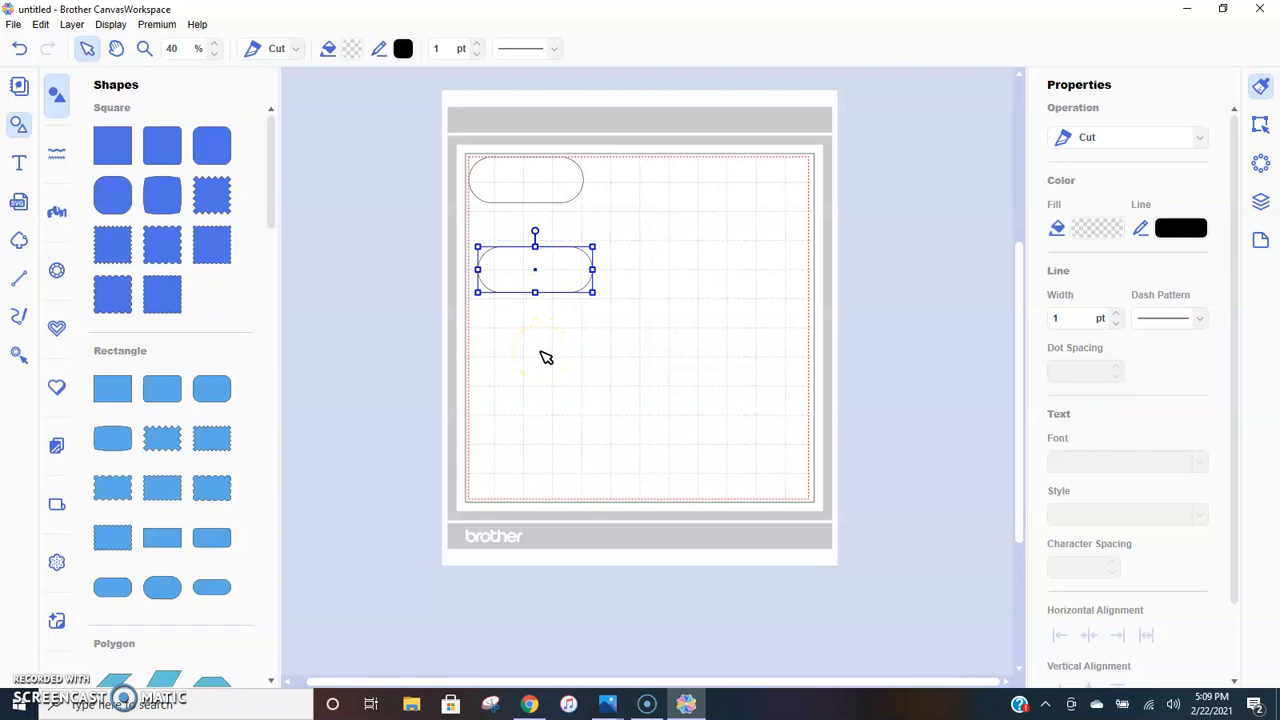
Step: Look through the border designs, and place the "Fun" design from the Words collection in the lower middle of the mat
left_click(56, 158)
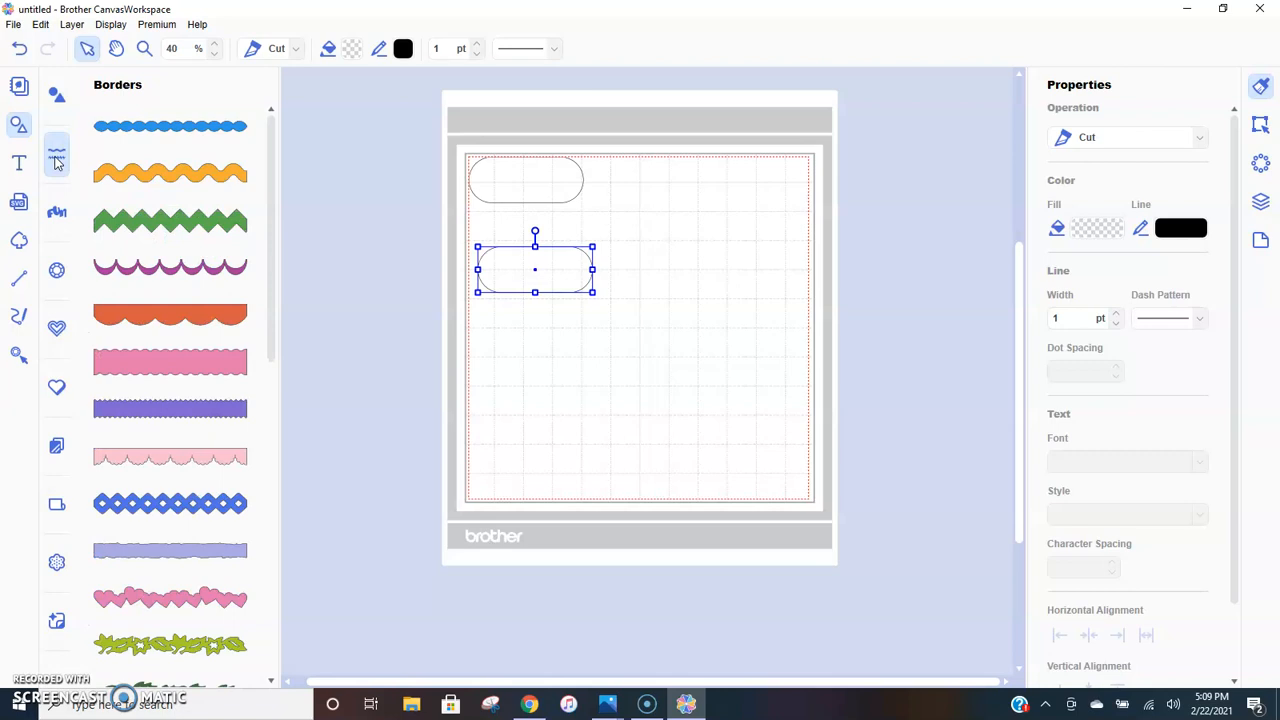
left_click(265, 126)
left_click_drag(274, 131, 288, 510)
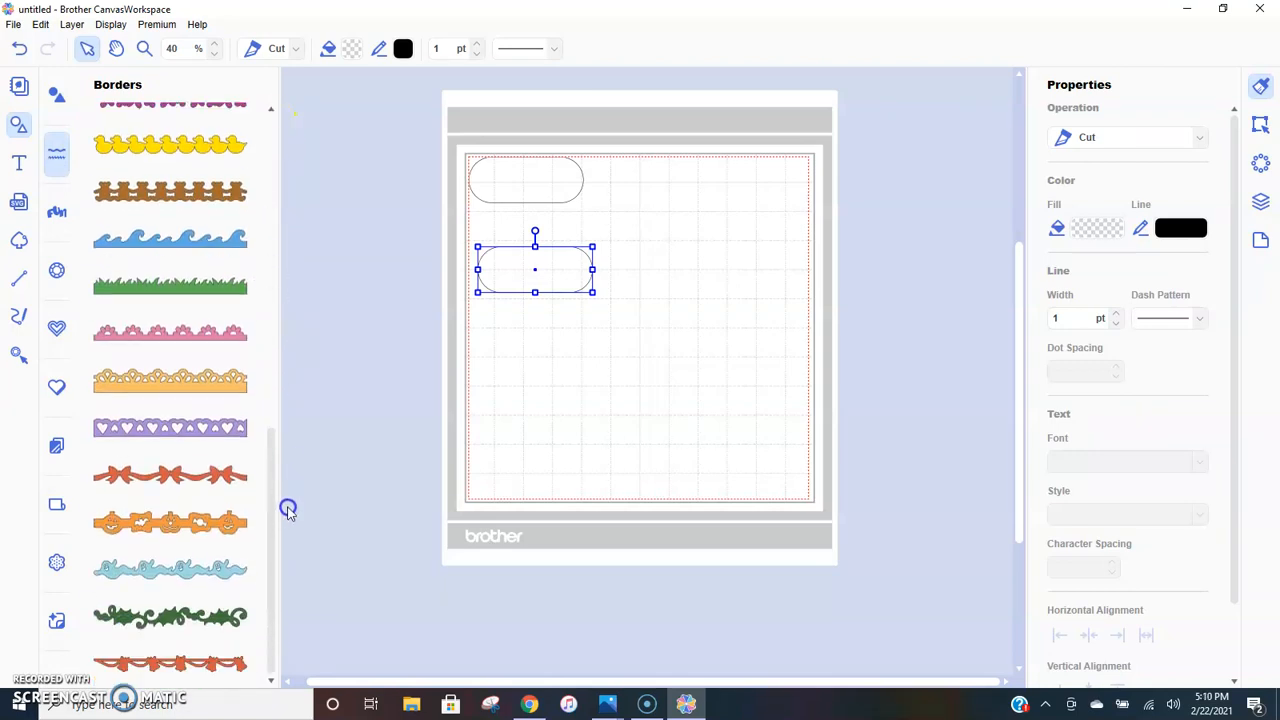
left_click_drag(287, 462, 266, 122)
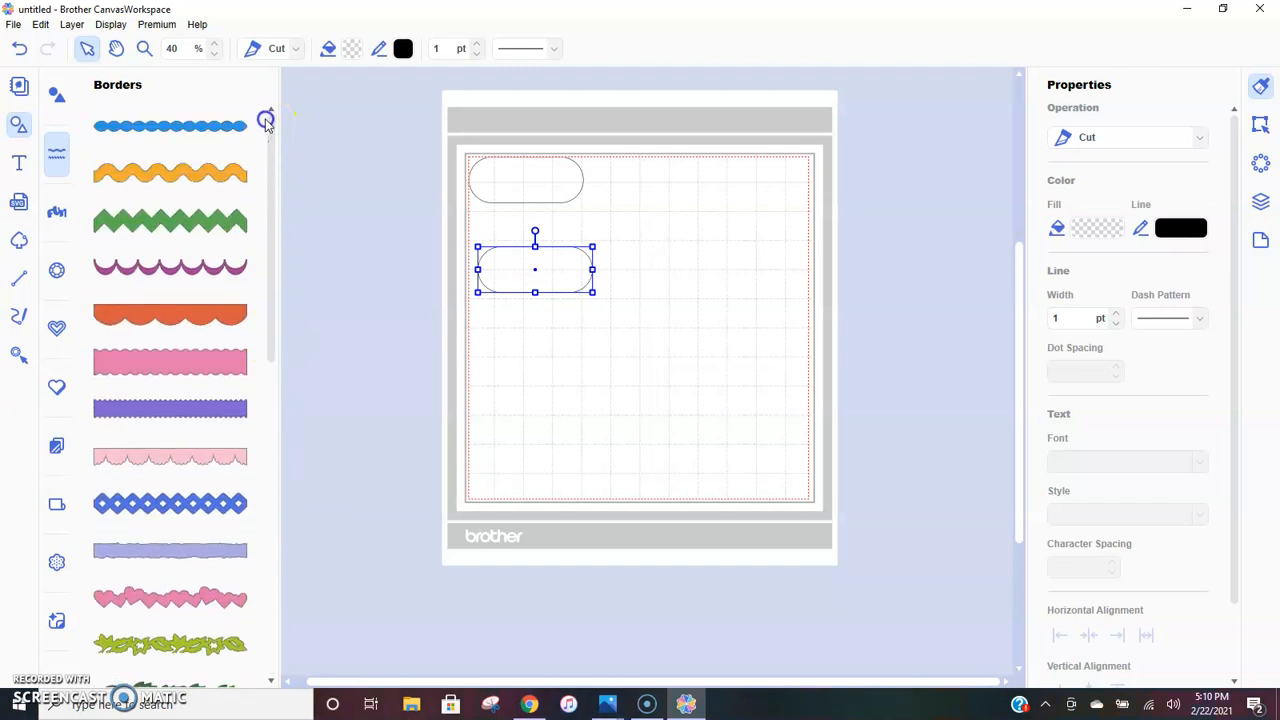
left_click(60, 214)
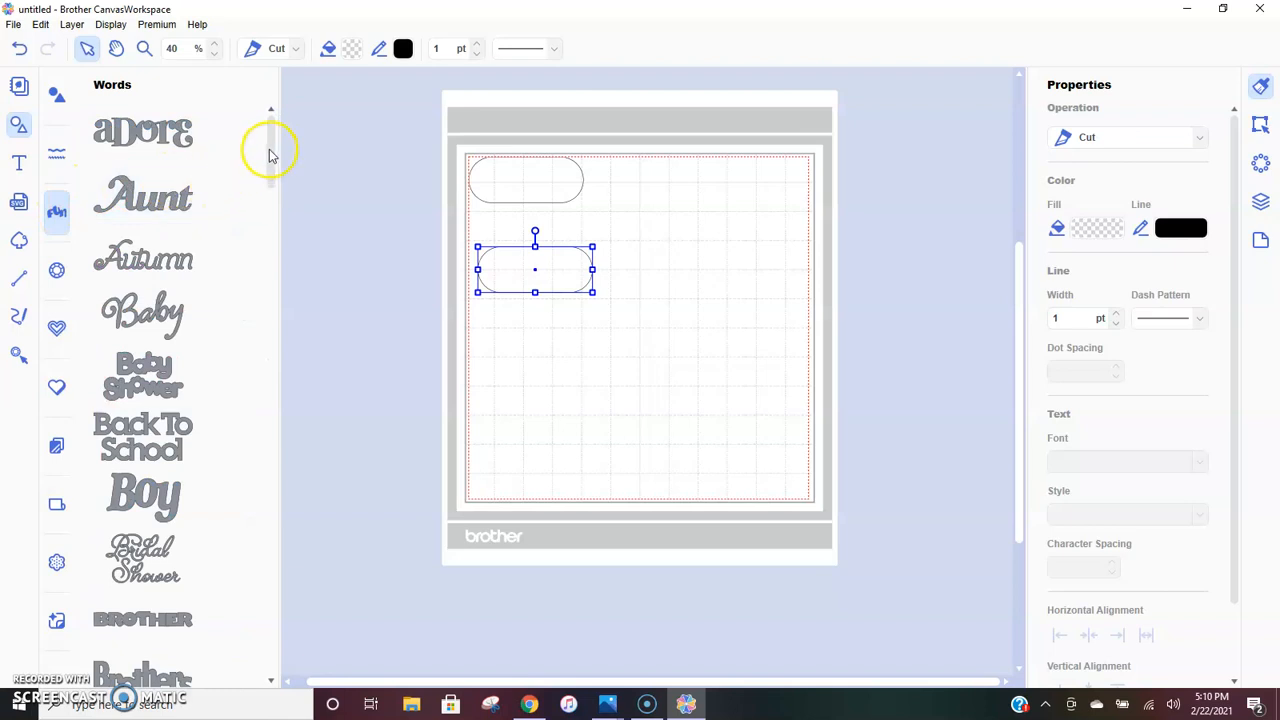
left_click_drag(268, 153, 282, 264)
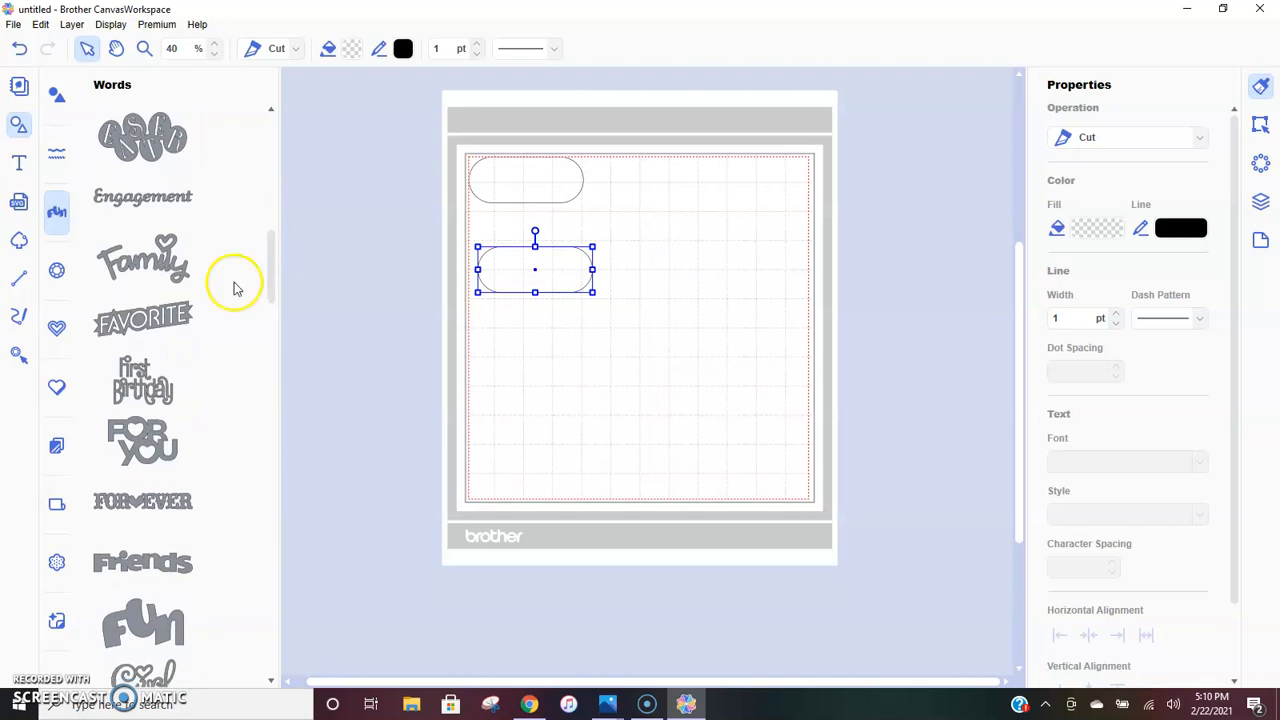
left_click(143, 622)
left_click_drag(610, 218, 708, 381)
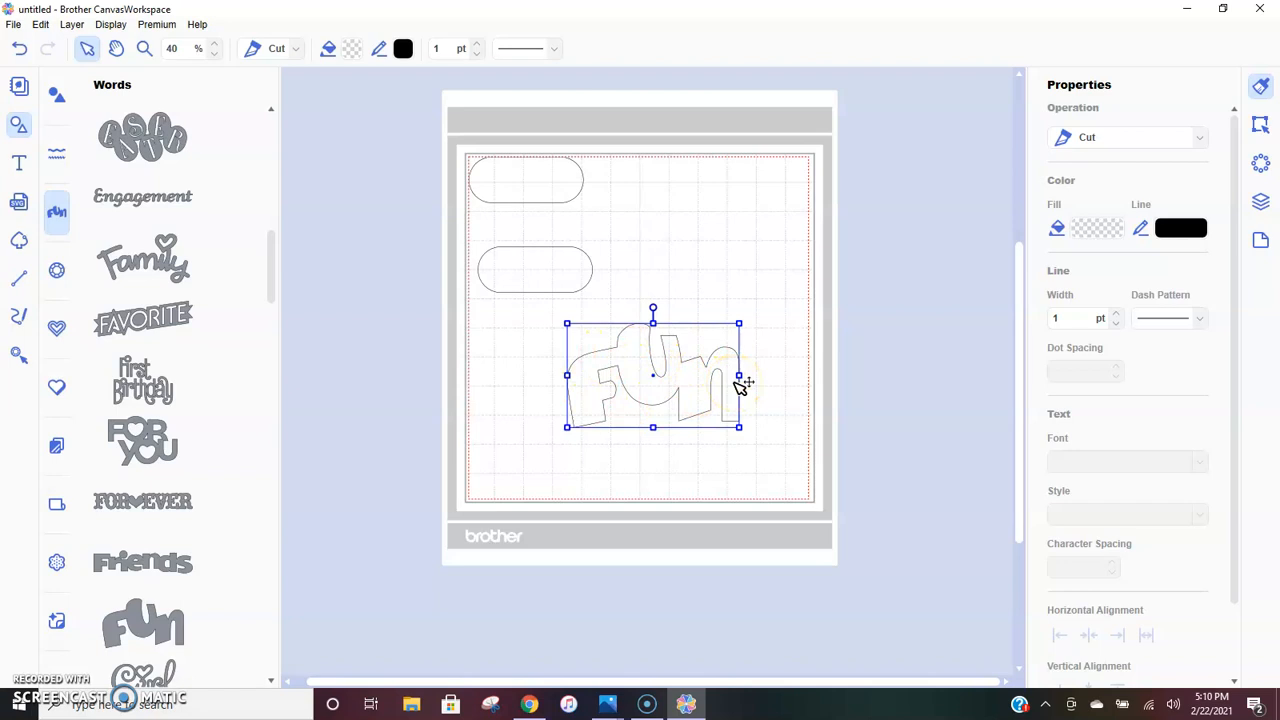
Step: Look through the rhinestone and embossing patterns, and place the feather foiling pattern in the upper-right area of the mat
left_click(58, 280)
left_click(58, 276)
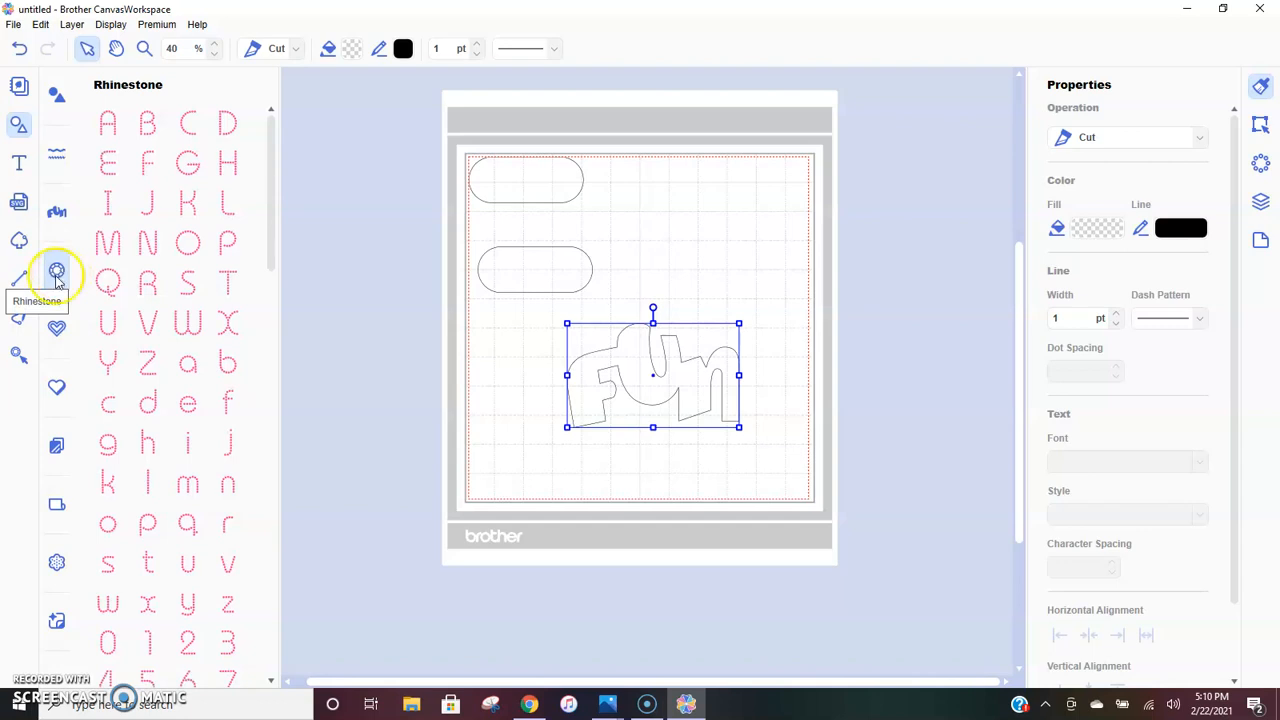
mouse_move(272, 124)
left_mouse_down()
mouse_move(269, 497)
mouse_move(286, 229)
mouse_move(277, 120)
left_mouse_up()
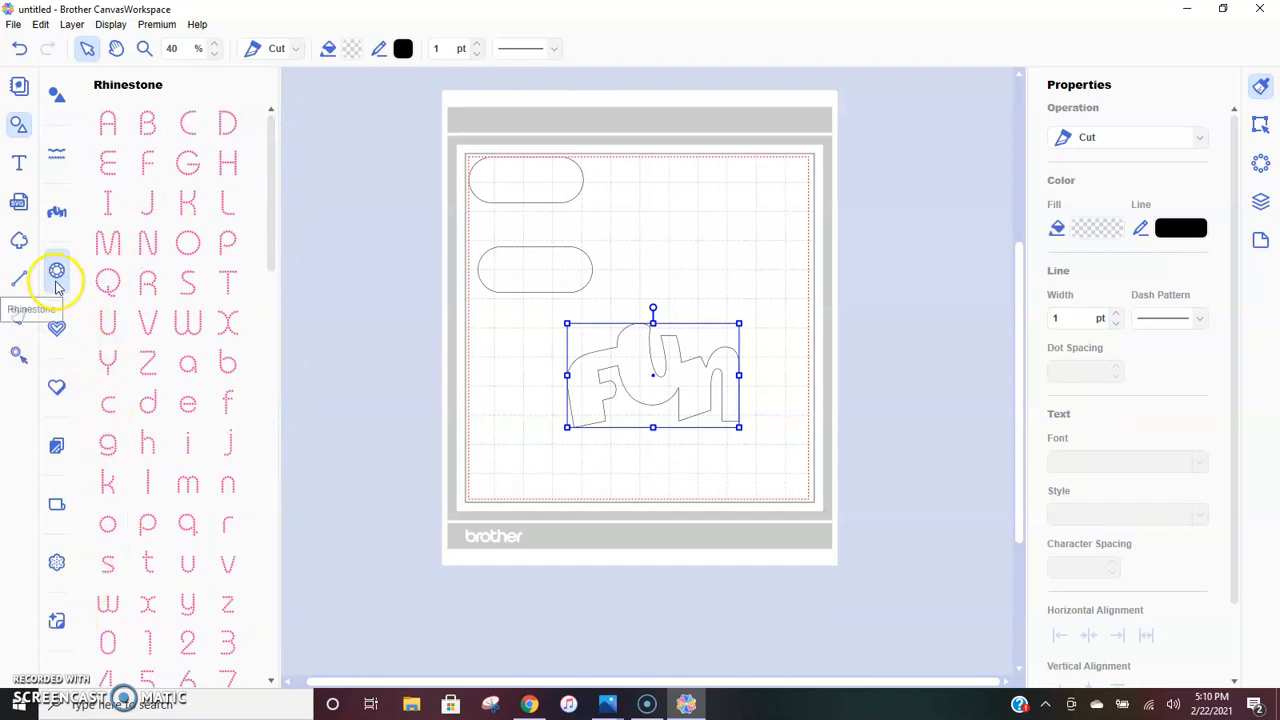
left_click(56, 328)
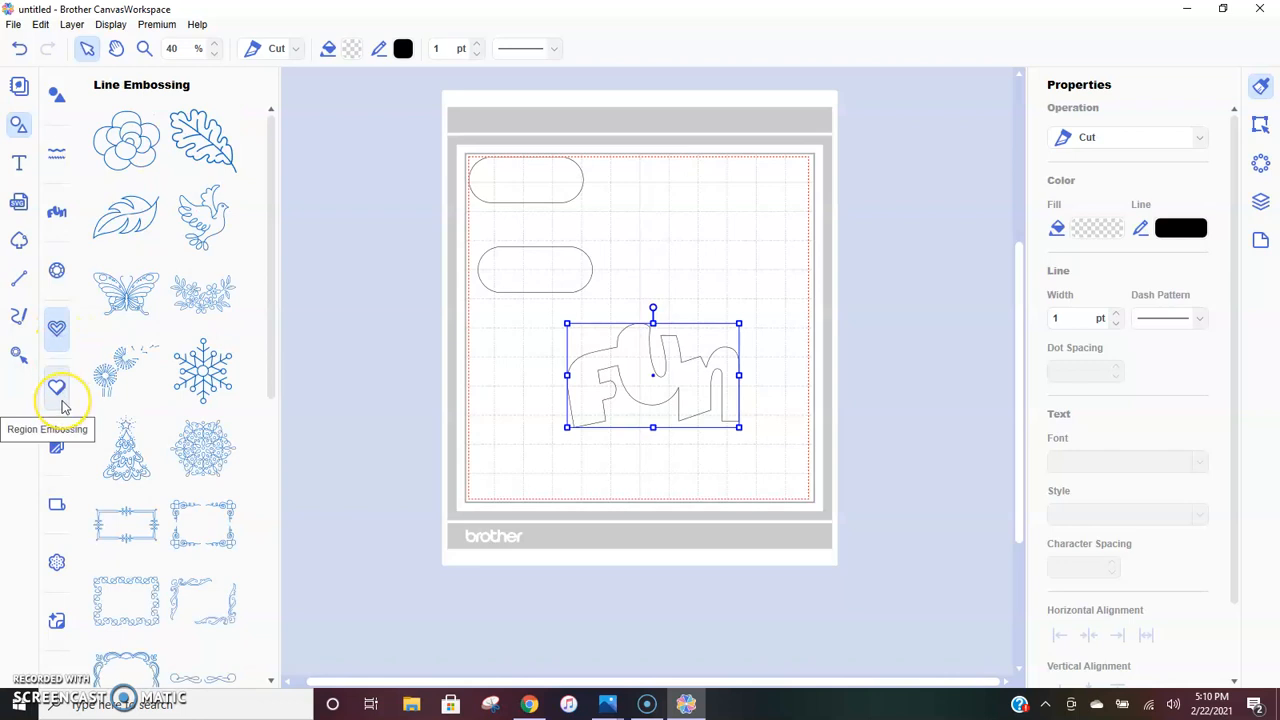
left_click(57, 390)
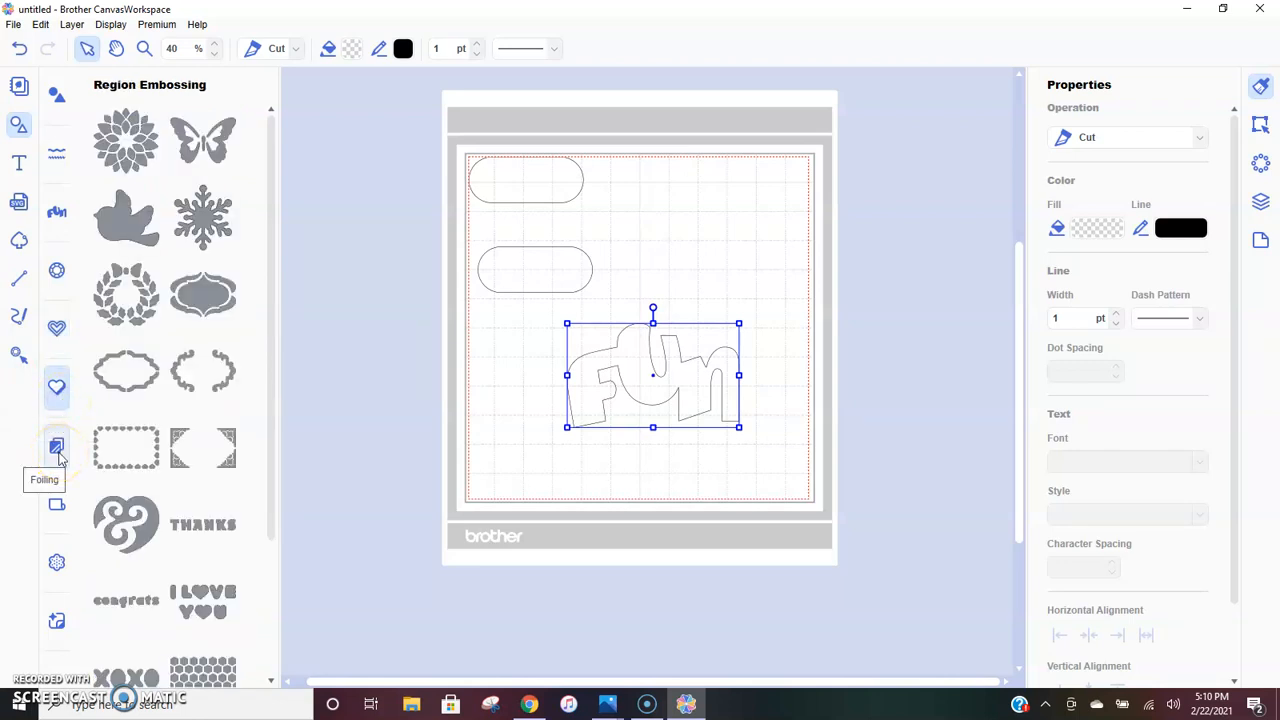
left_click(57, 448)
mouse_move(207, 143)
left_mouse_down()
mouse_move(660, 222)
mouse_move(779, 313)
left_mouse_up()
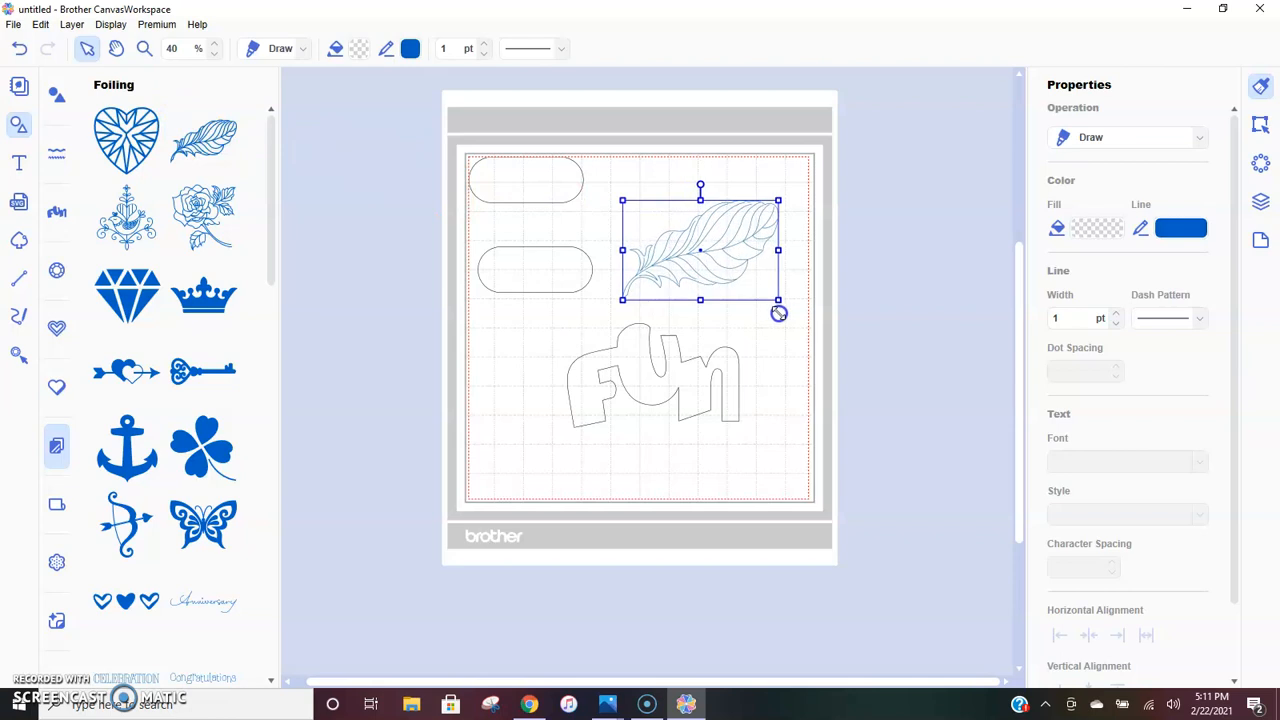
left_click(686, 276)
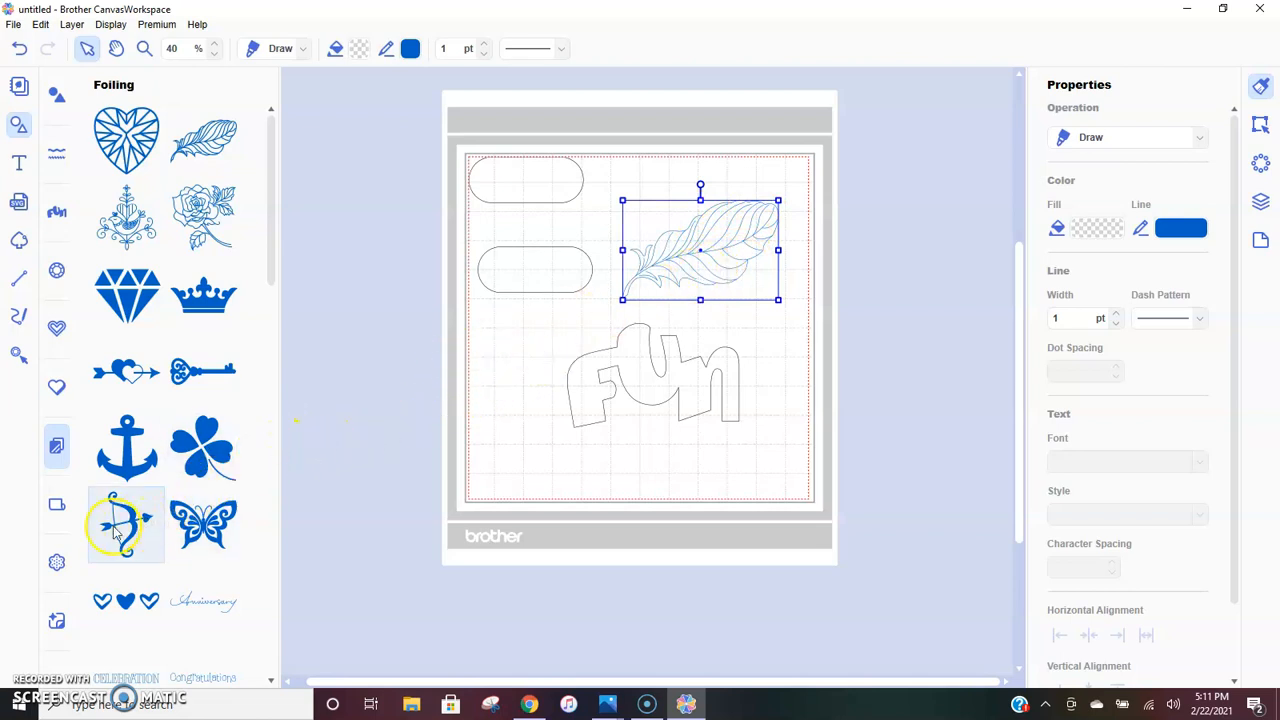
Step: Show the Roll Feeder pattern, and delete the feather and both pill-shaped rectangles from the mat
left_click(57, 508)
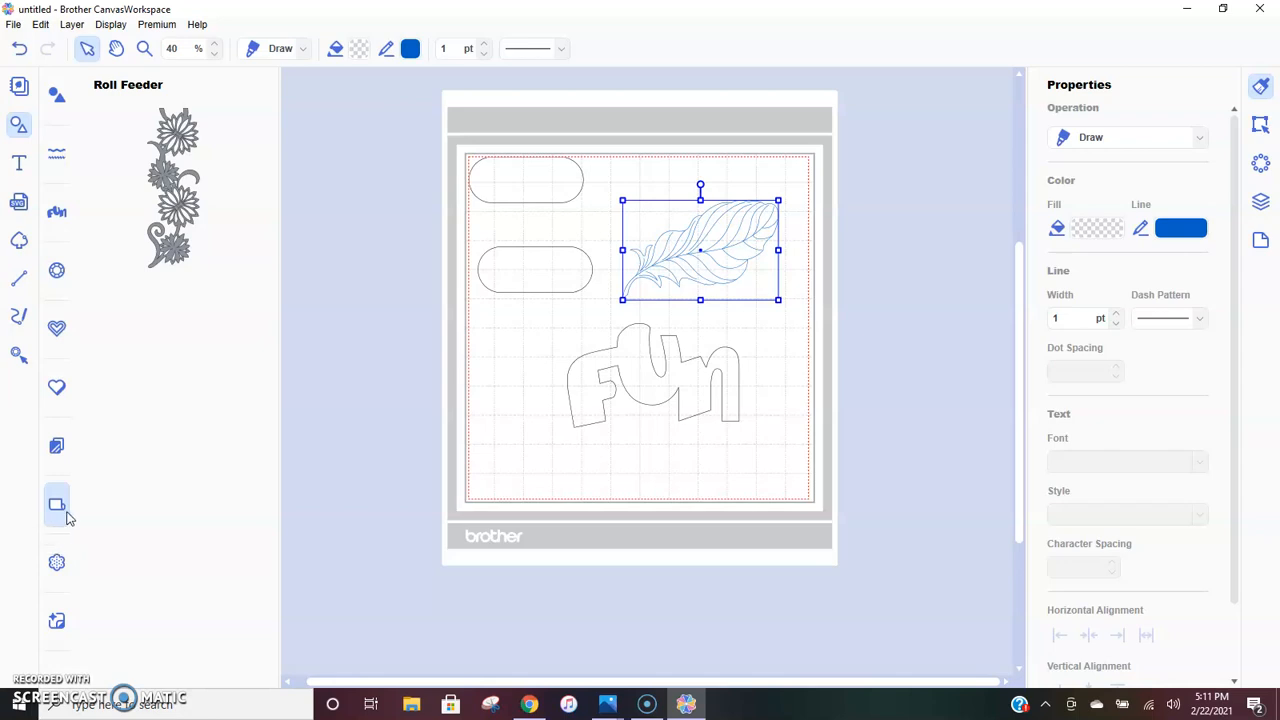
key("Delete")
left_click(571, 289)
key("Delete")
left_click(549, 197)
key("Delete")
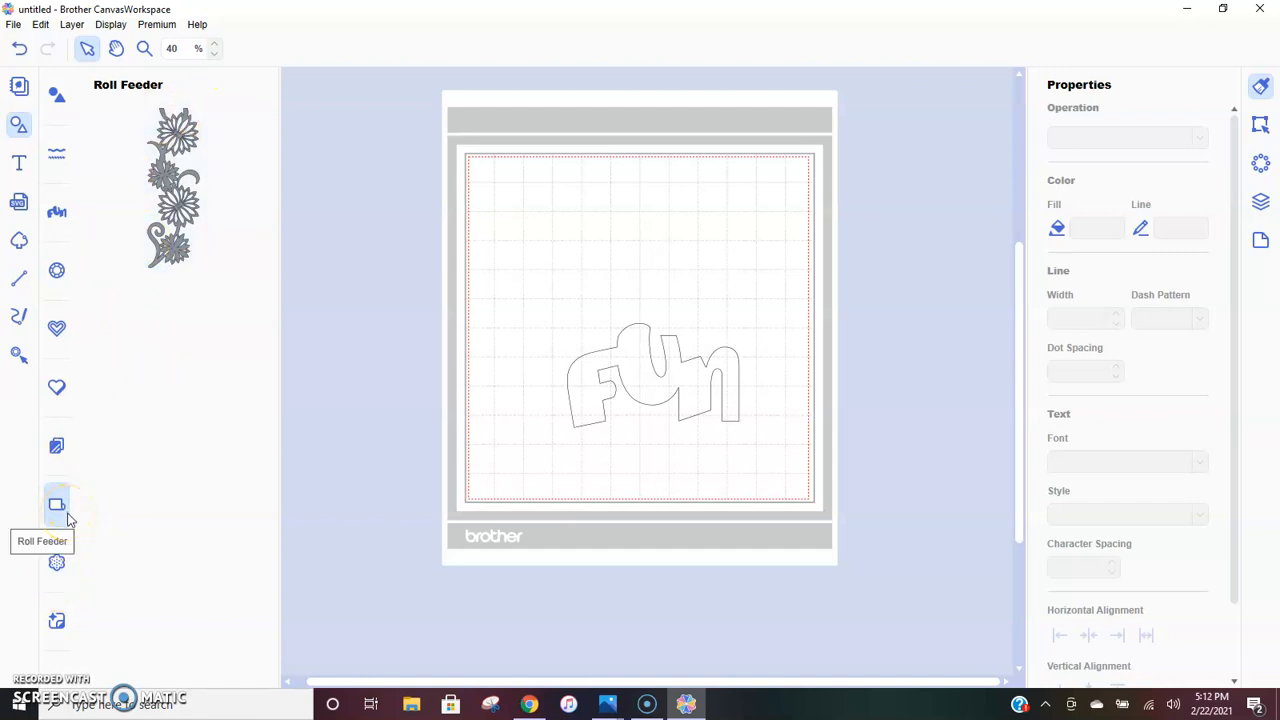
Step: Add the snowflake ornament with the hanging hole from the Piercing patterns to the mat
left_click(57, 564)
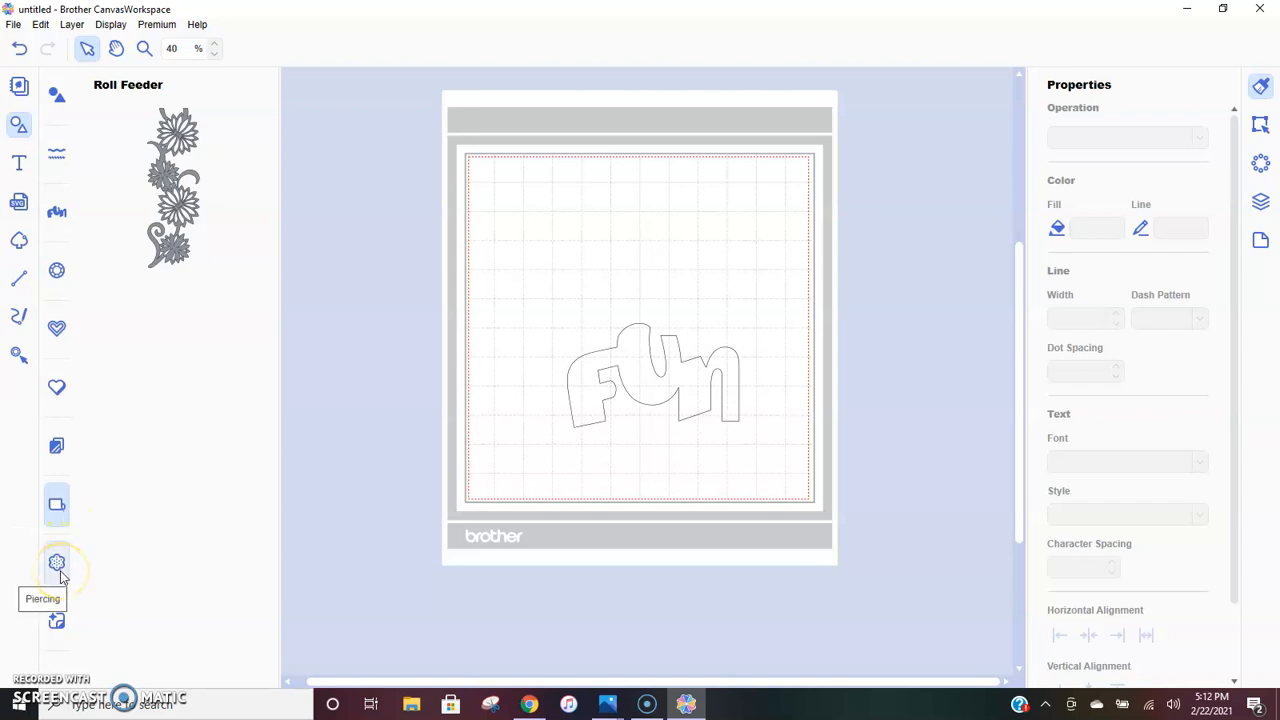
left_click(90, 548)
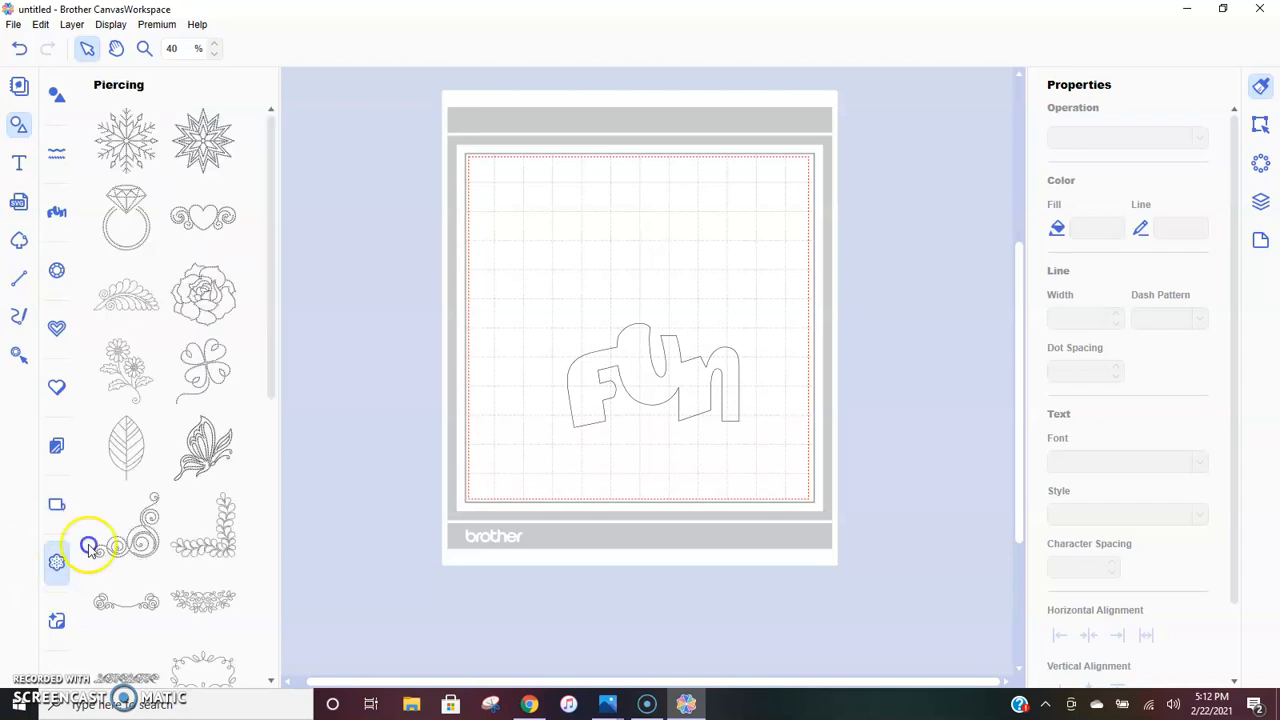
scroll(178, 508, "down", 5)
scroll(180, 508, "down", 2)
left_click(203, 498)
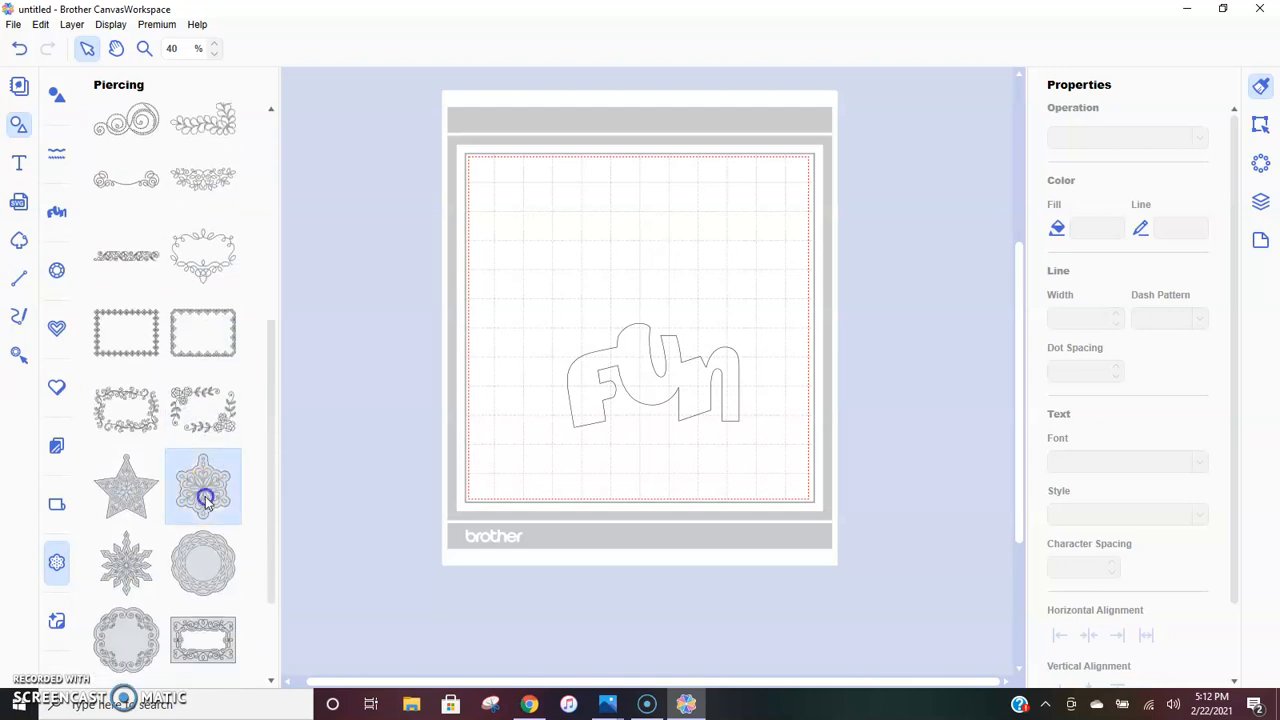
left_click(417, 423)
left_click(531, 263)
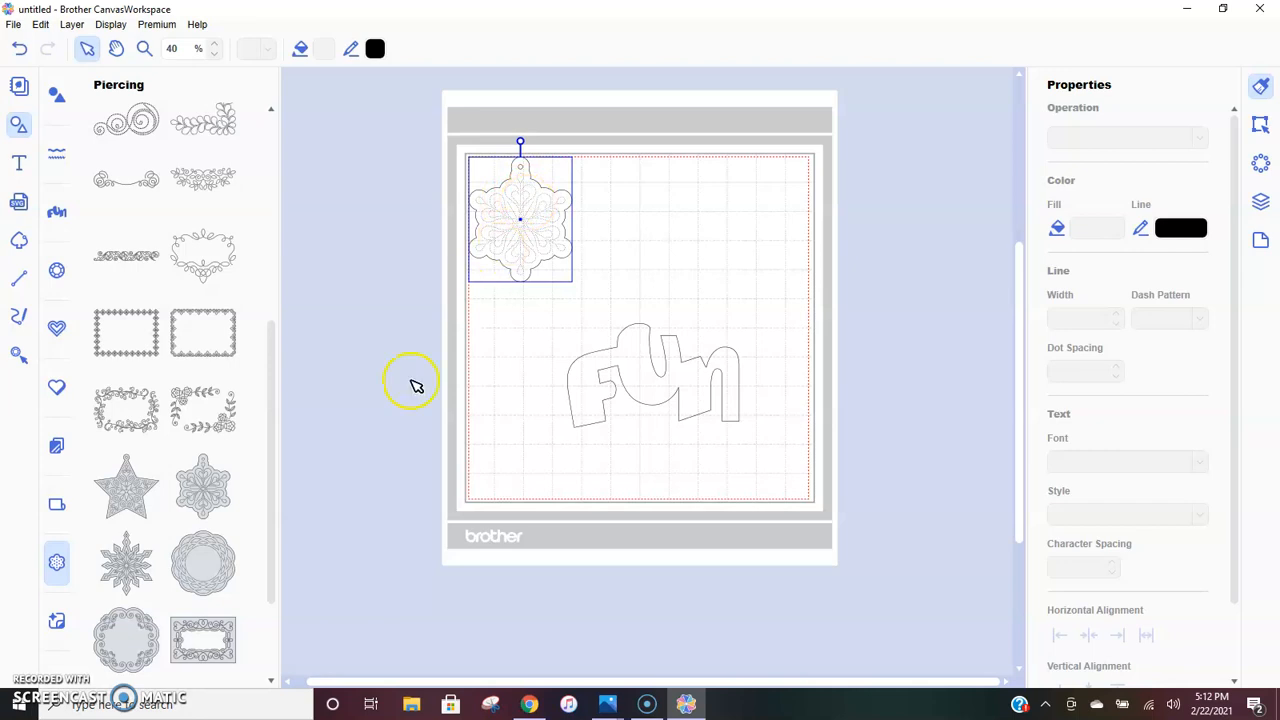
Step: View the Vinyl Auto Blade patterns, and add the text "Hello" to the mat between the snowflake and its right edge
left_click(57, 622)
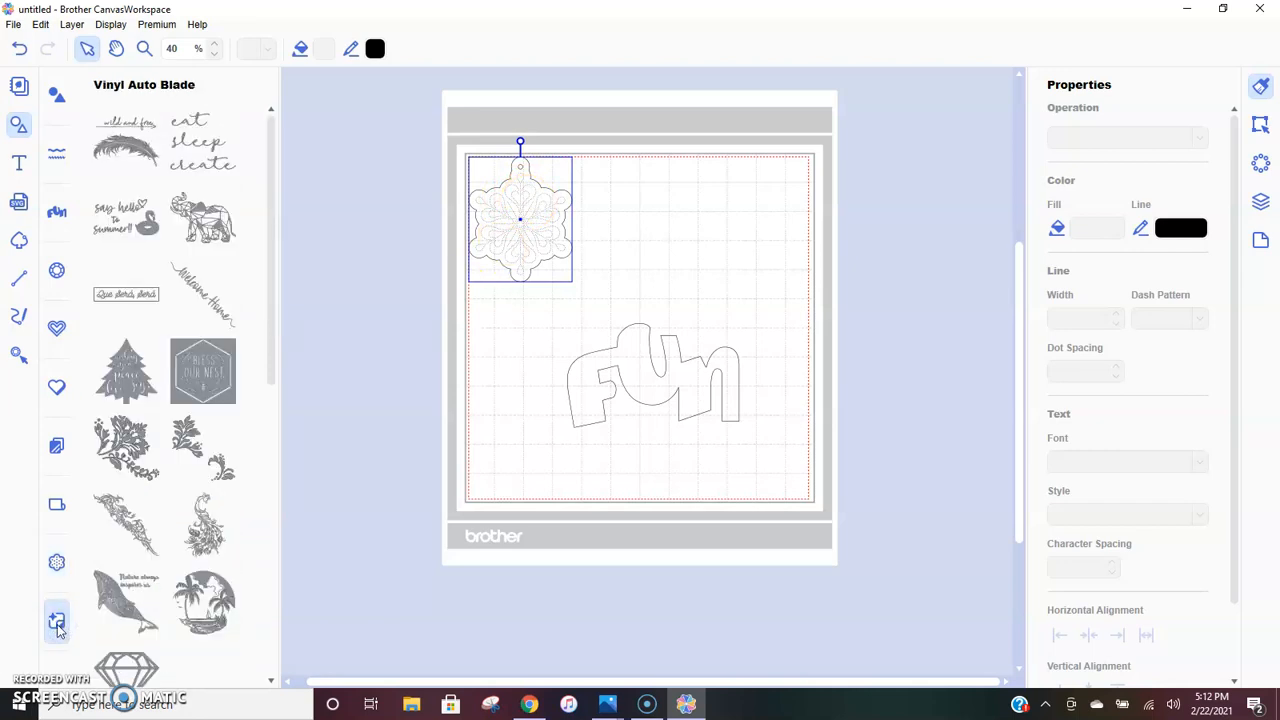
left_click(57, 620)
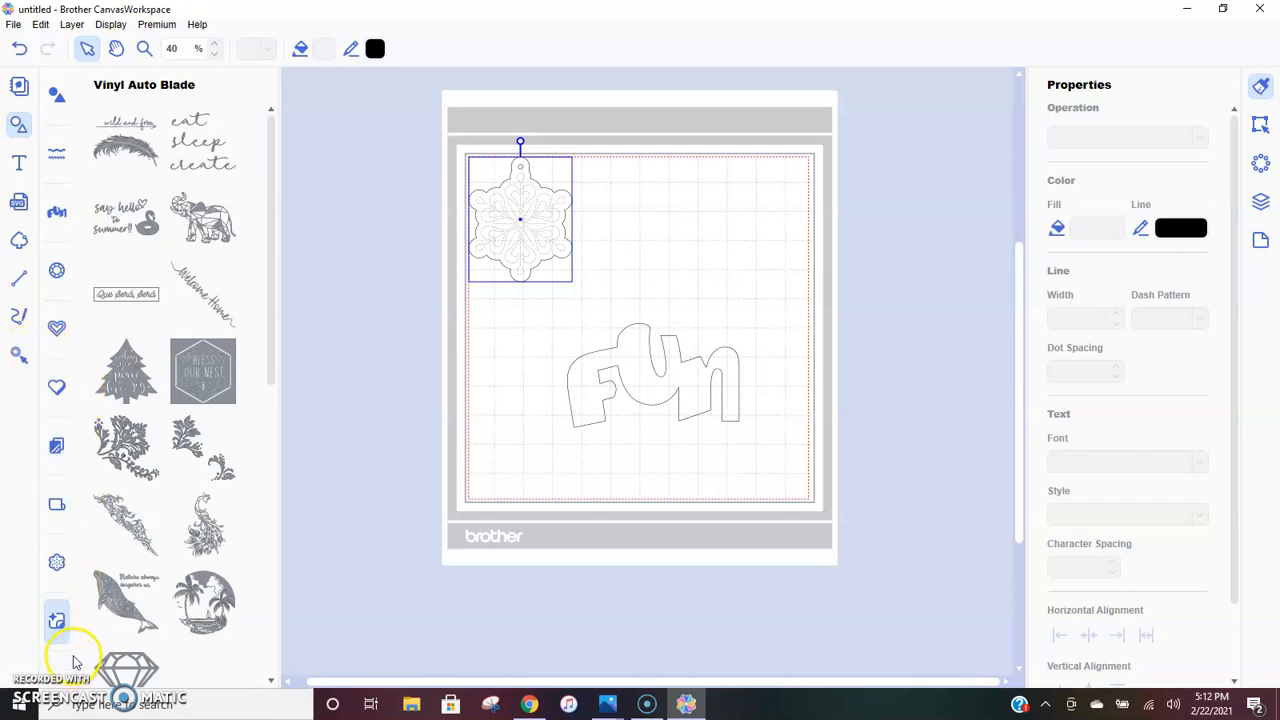
left_click(22, 166)
left_click(22, 160)
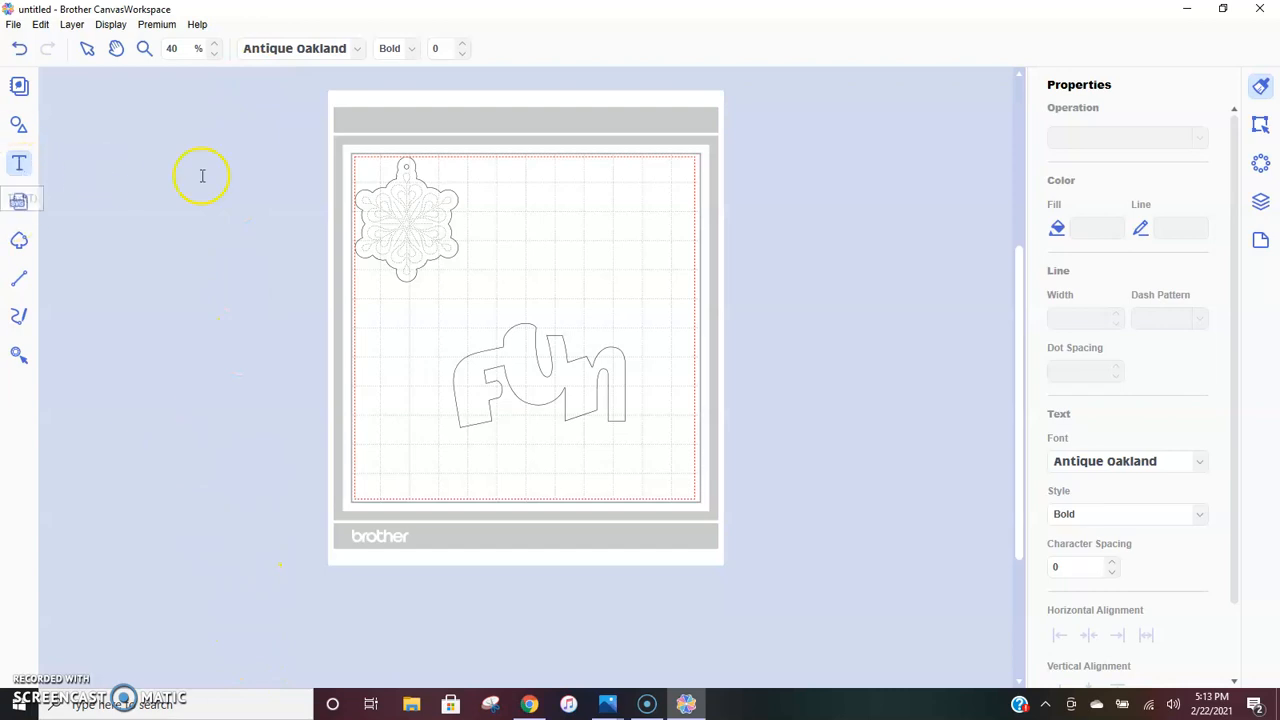
left_click(504, 203)
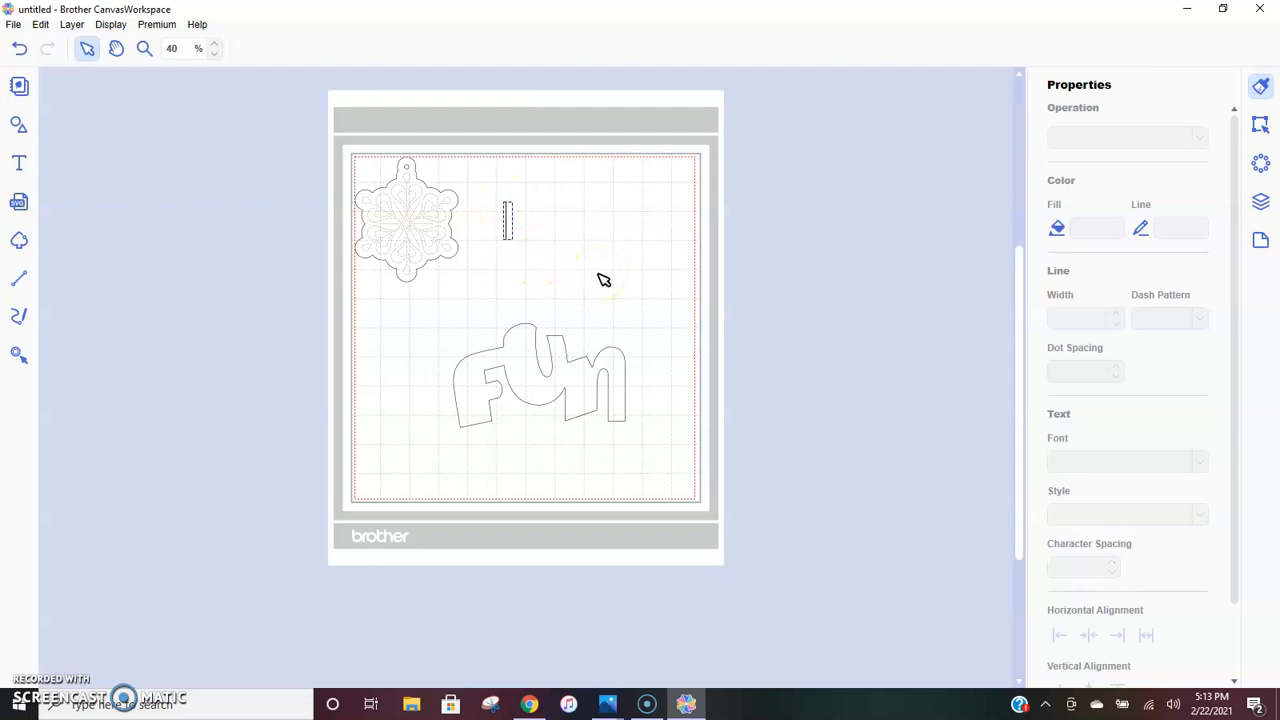
type("Hello")
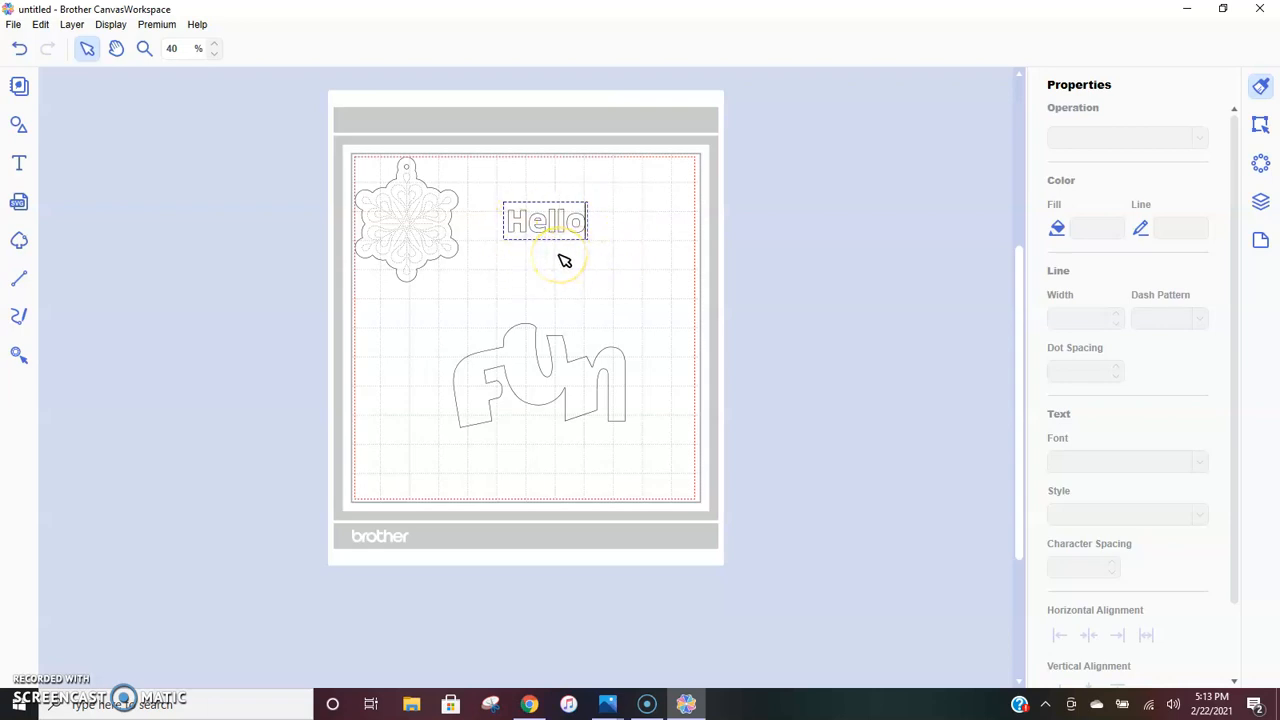
left_click(706, 238)
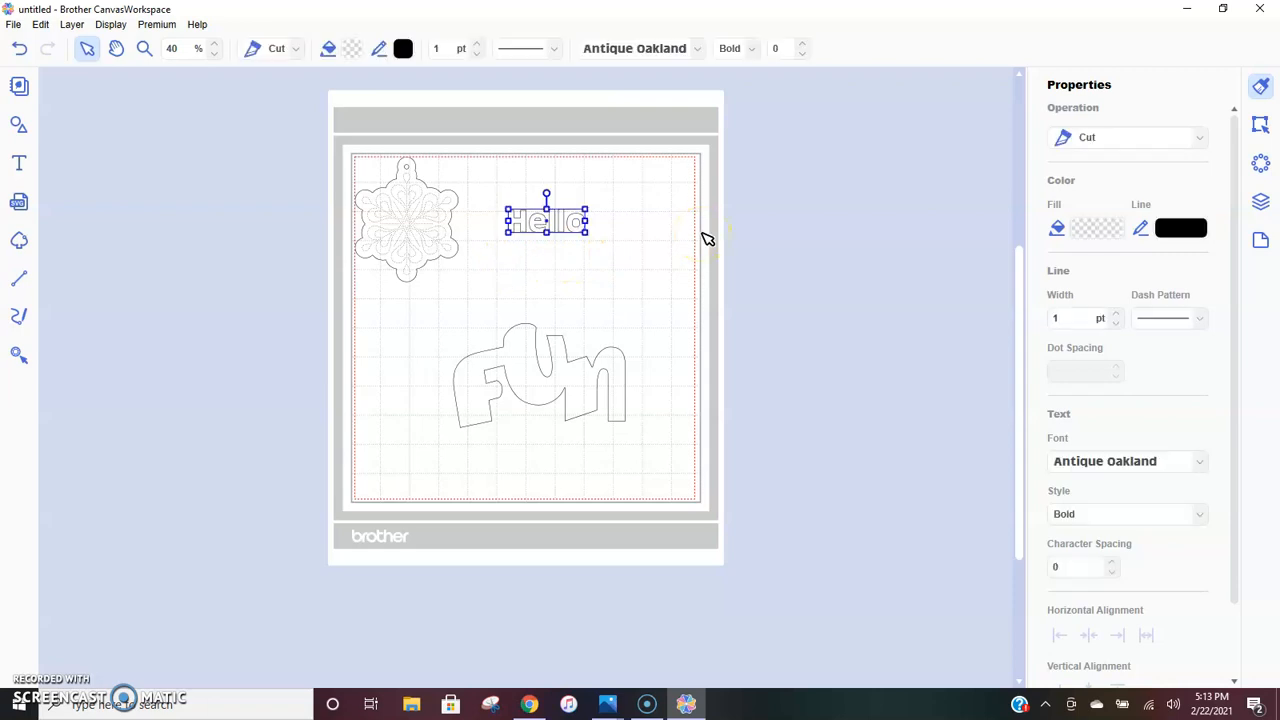
Step: Enlarge the "Hello" text and change its font to the flowing script font listed shortly before Agency FB
left_click_drag(587, 233, 643, 286)
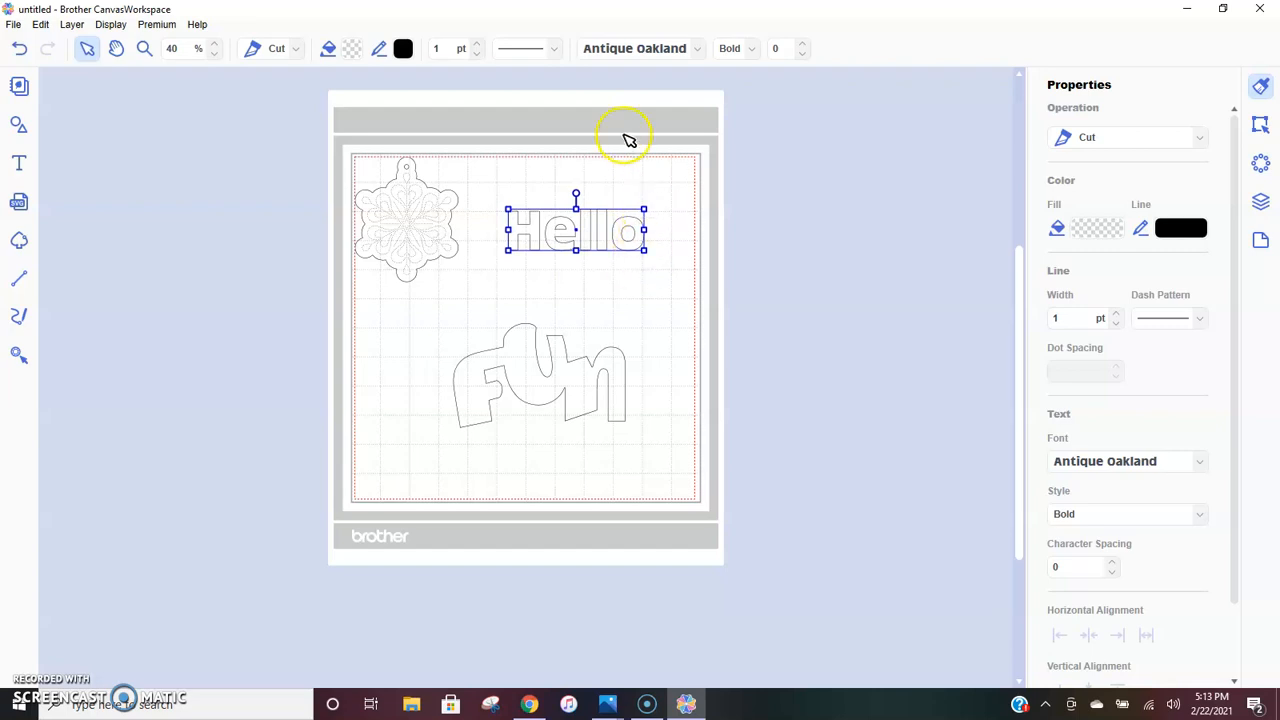
left_click(695, 50)
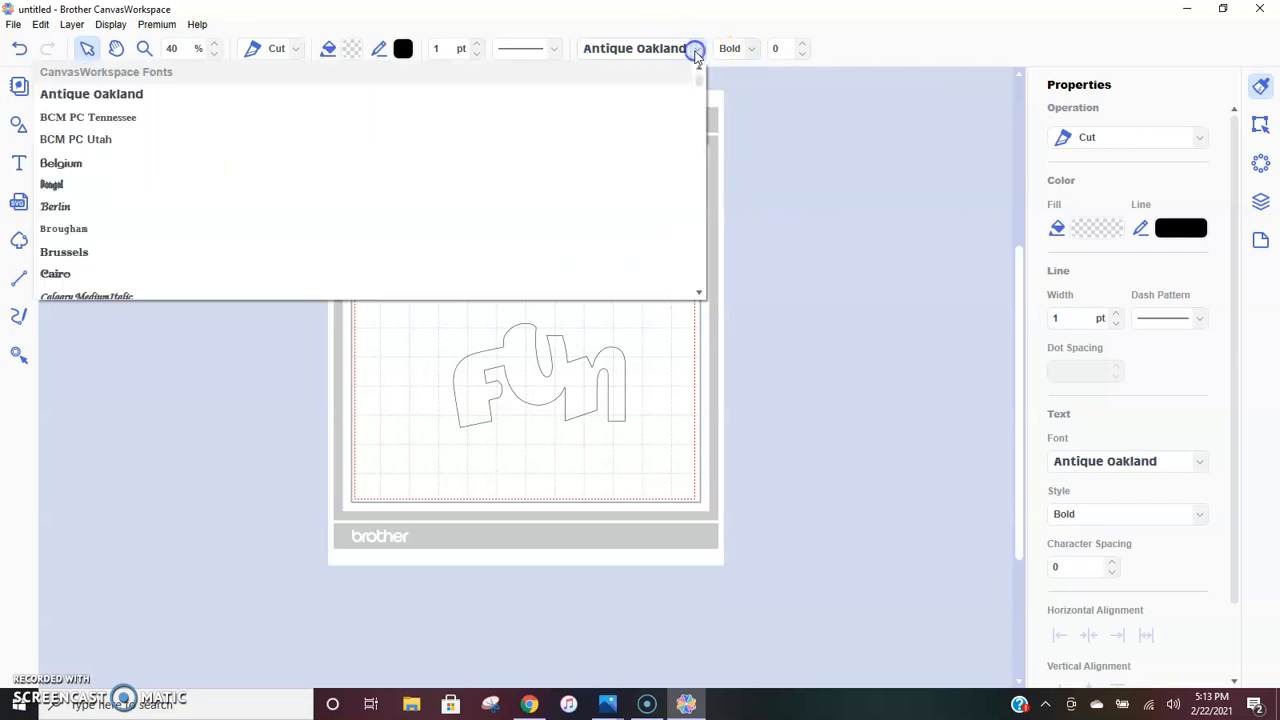
left_click(701, 82)
left_click_drag(700, 84, 703, 90)
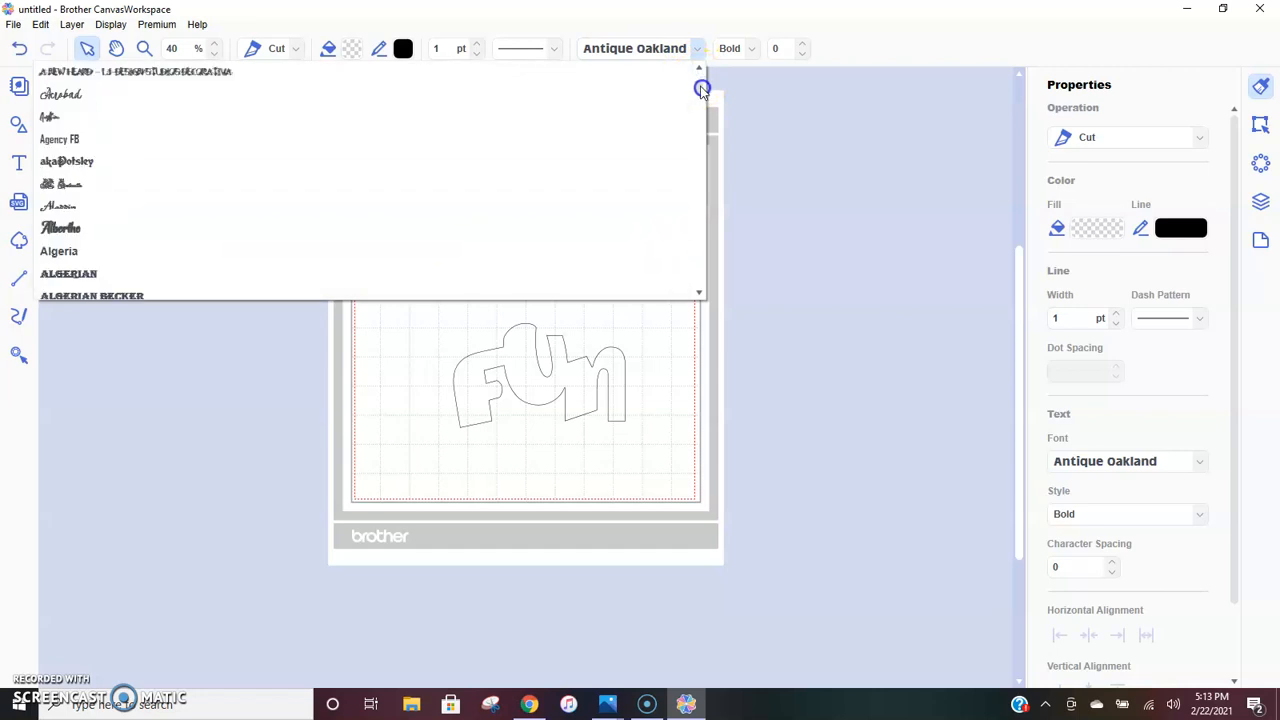
left_click(86, 99)
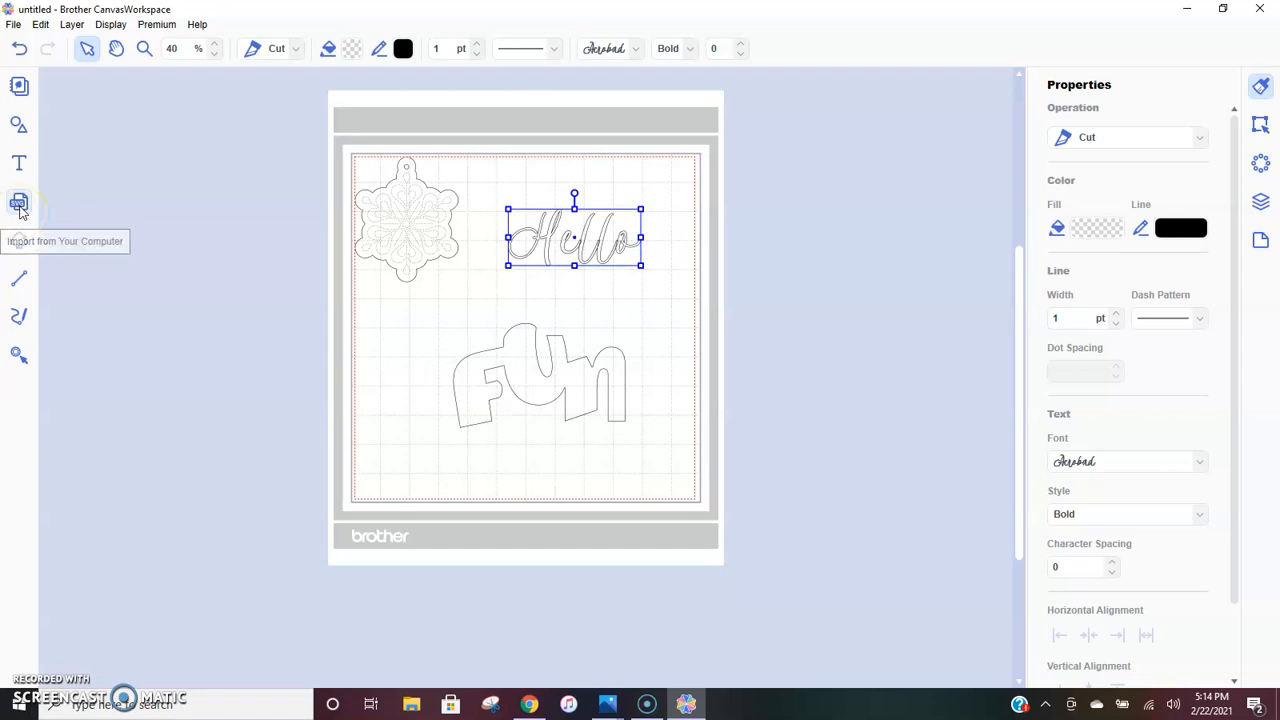
Step: Delete the snowflake and the "Fun" design, and move the "Hello" text to the upper-left area of the mat
left_click(400, 218)
key("Delete")
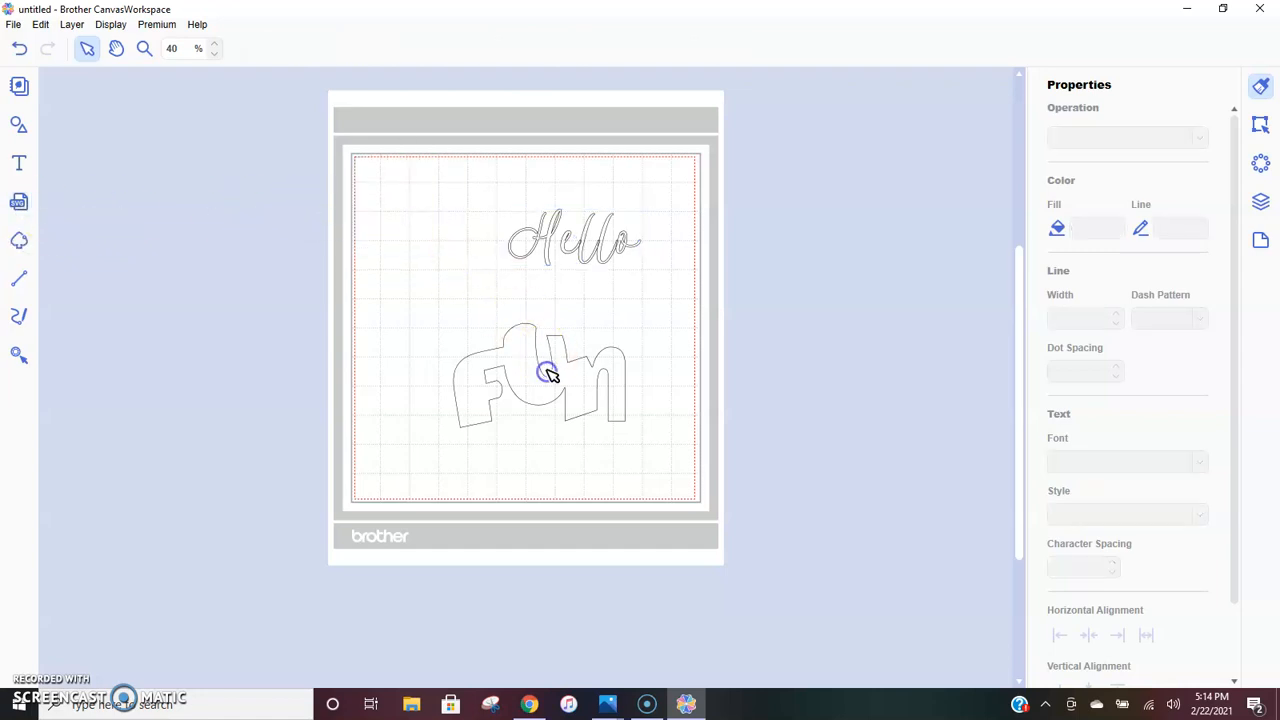
left_click(548, 375)
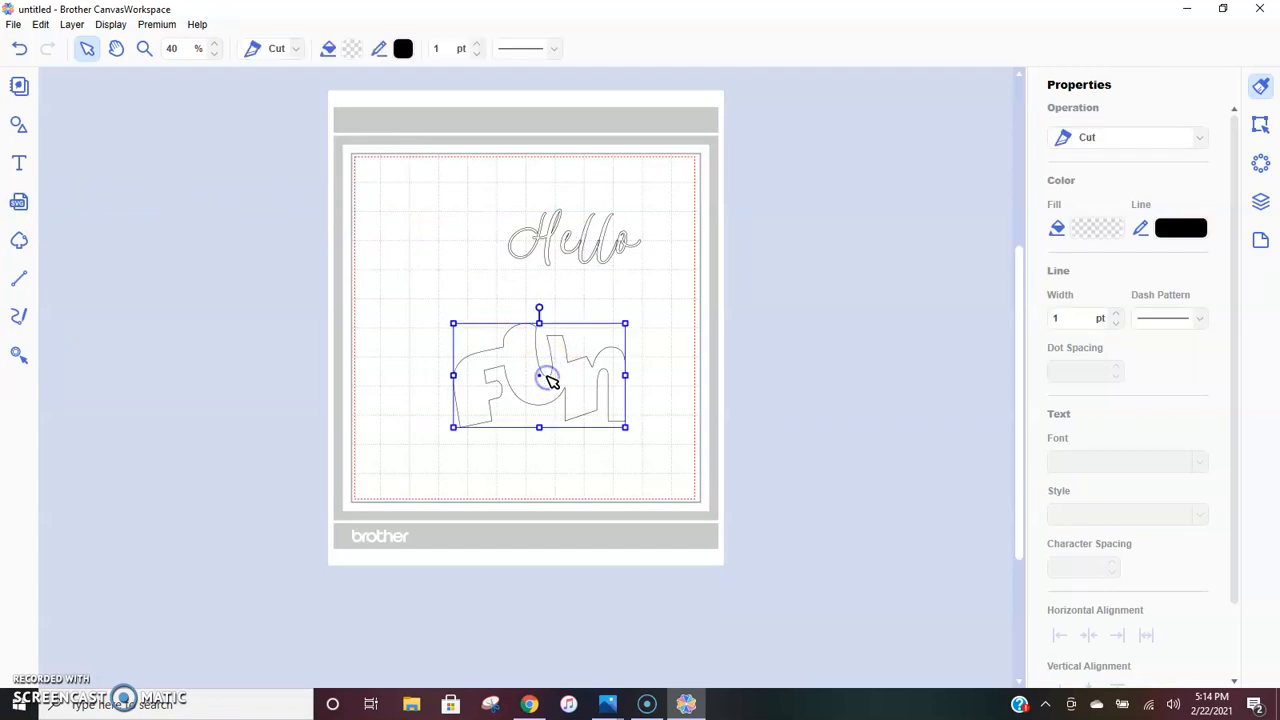
key("Delete")
left_click_drag(588, 257, 445, 200)
Step: Start importing a file from the computer and browse to the 1Kimberbell folder inside Documents > Embroidery
left_click(19, 208)
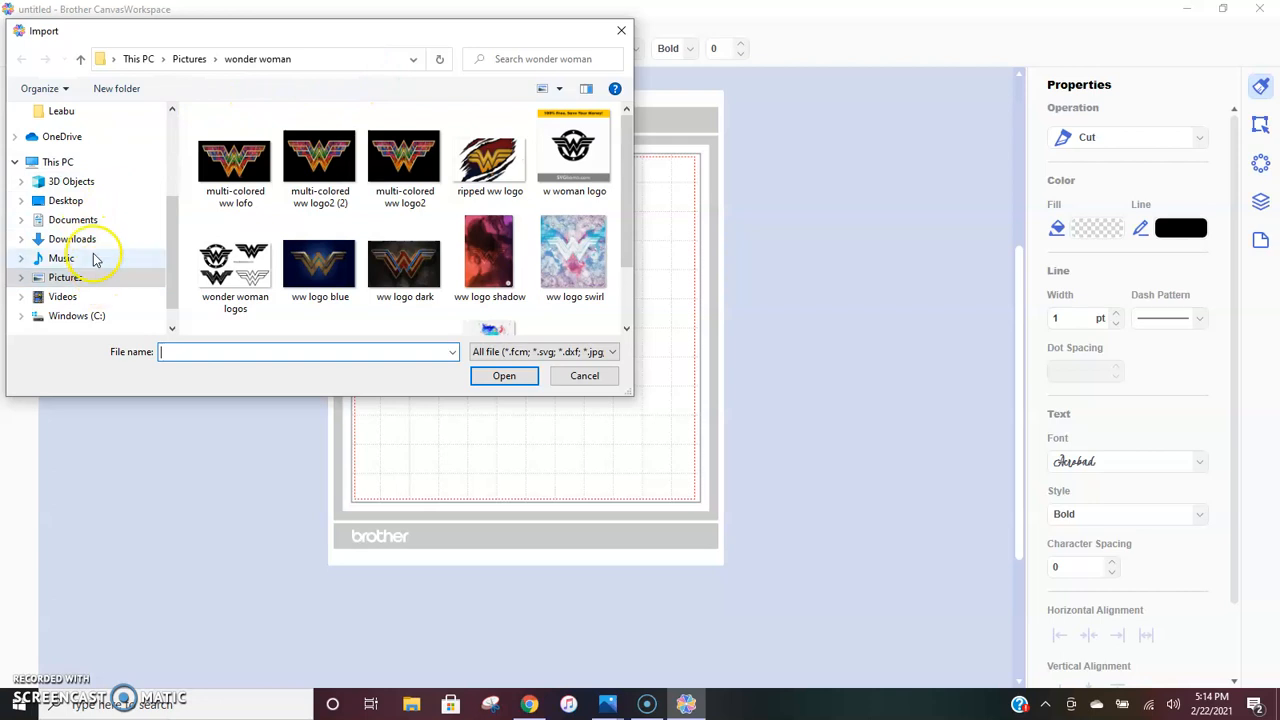
left_click(78, 220)
scroll(262, 228, "down", 3)
scroll(262, 228, "down", 4)
scroll(262, 228, "down", 1)
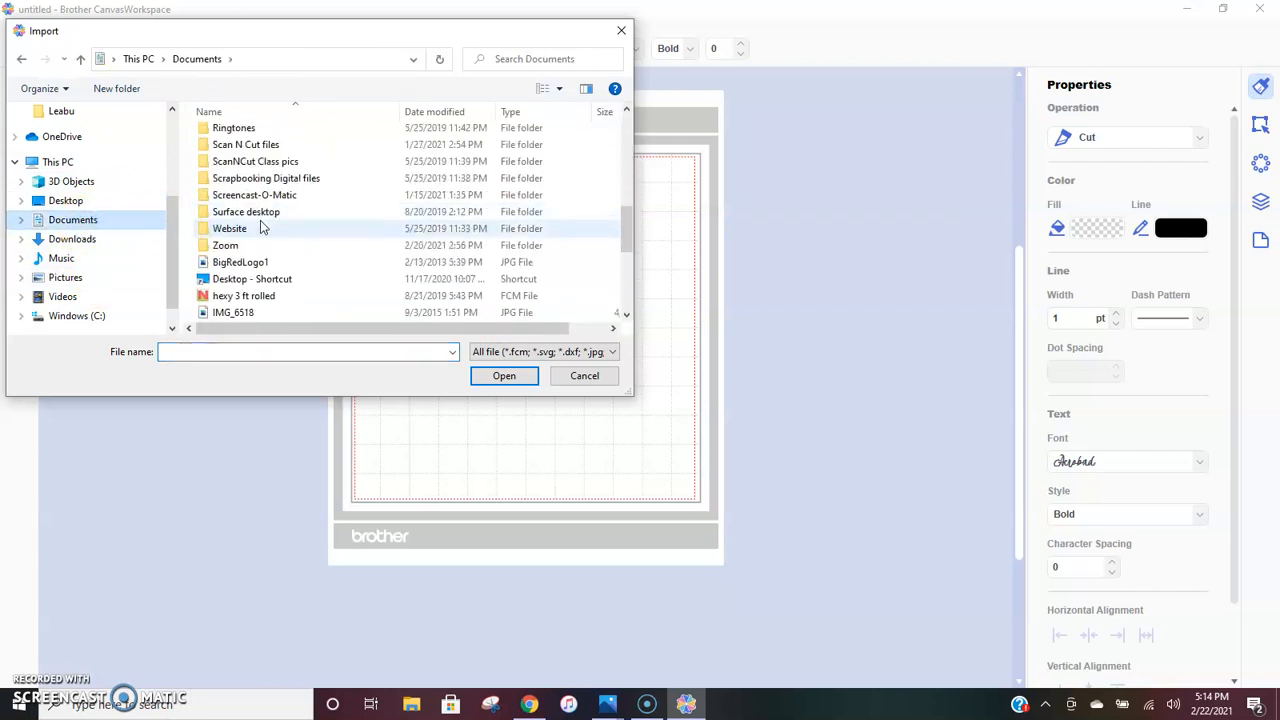
left_click(291, 165)
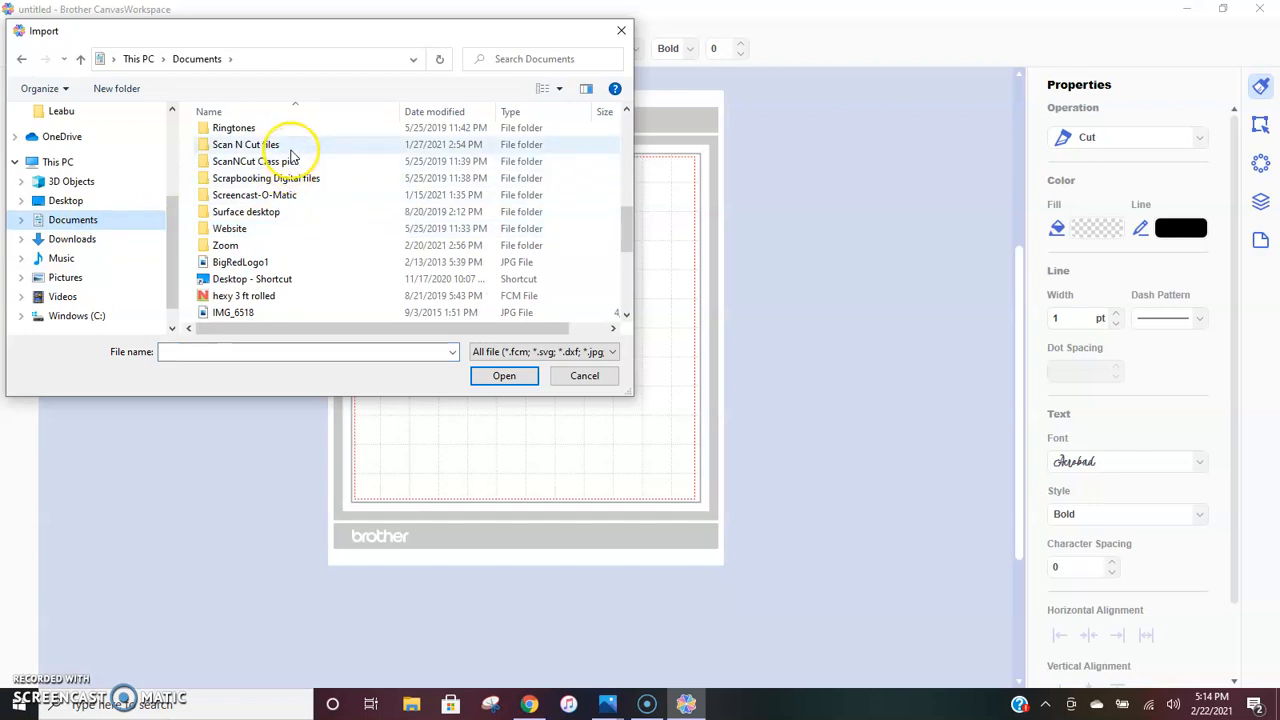
scroll(297, 158, "up", 7)
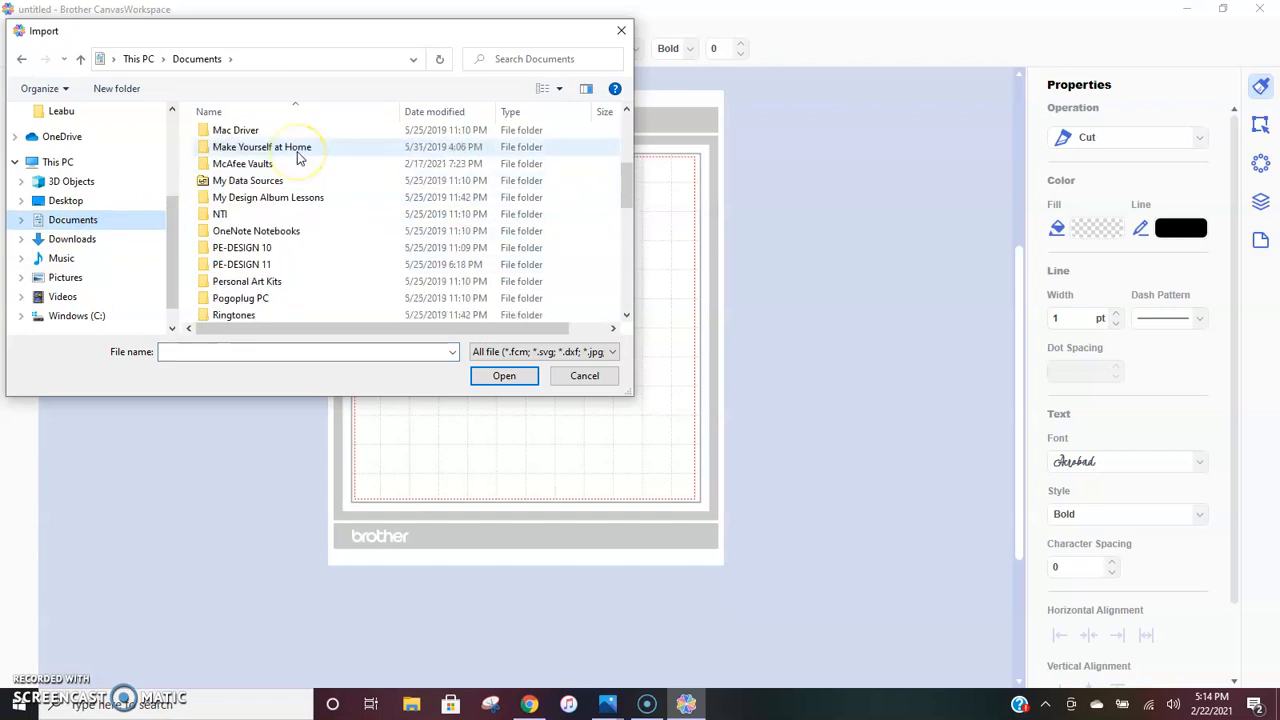
left_click(268, 203)
double_click(266, 203)
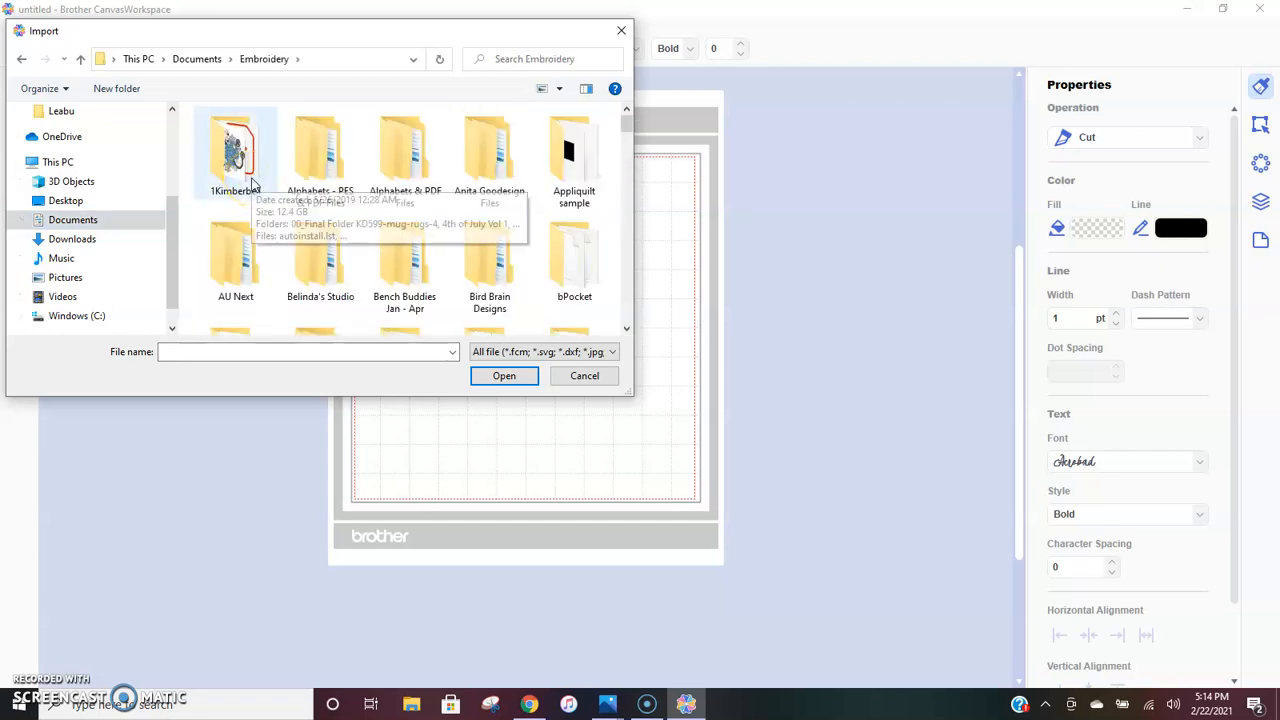
double_click(252, 172)
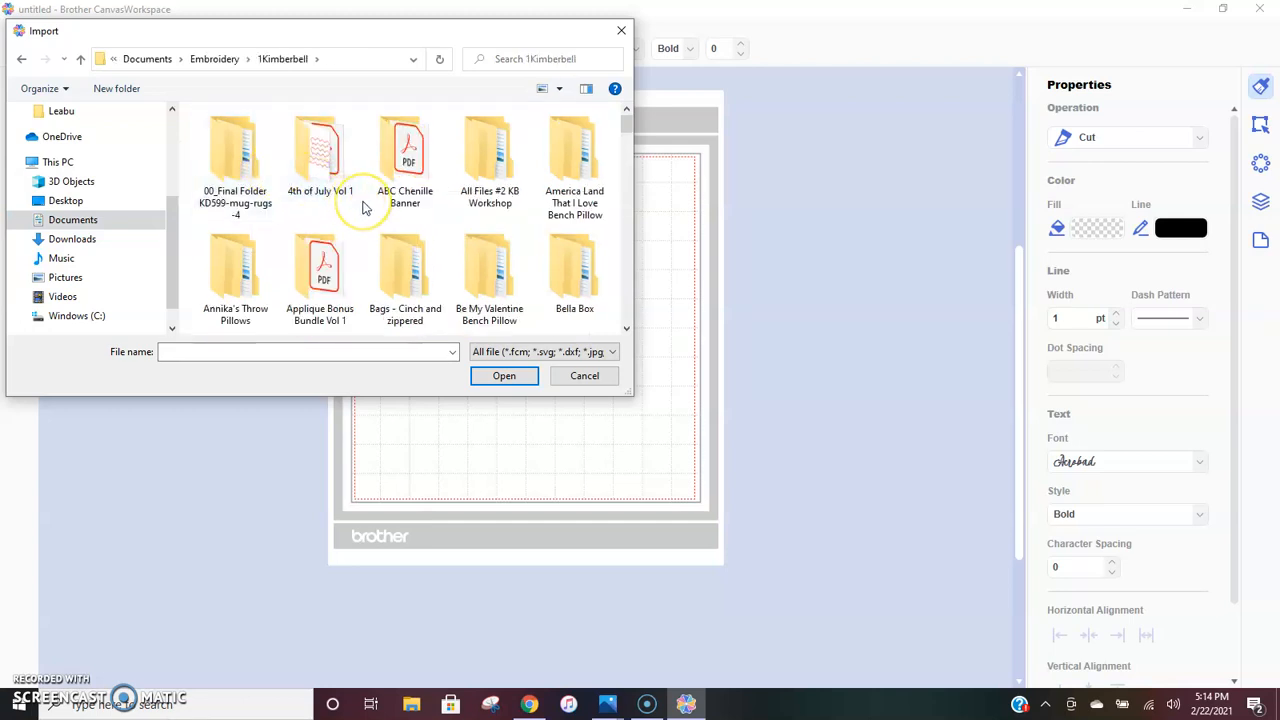
Step: Open the KD585_SVG_FilesForElectronicCutting folder inside Mug Rugs > Mug Rugs Vol 3
scroll(365, 207, "down", 1)
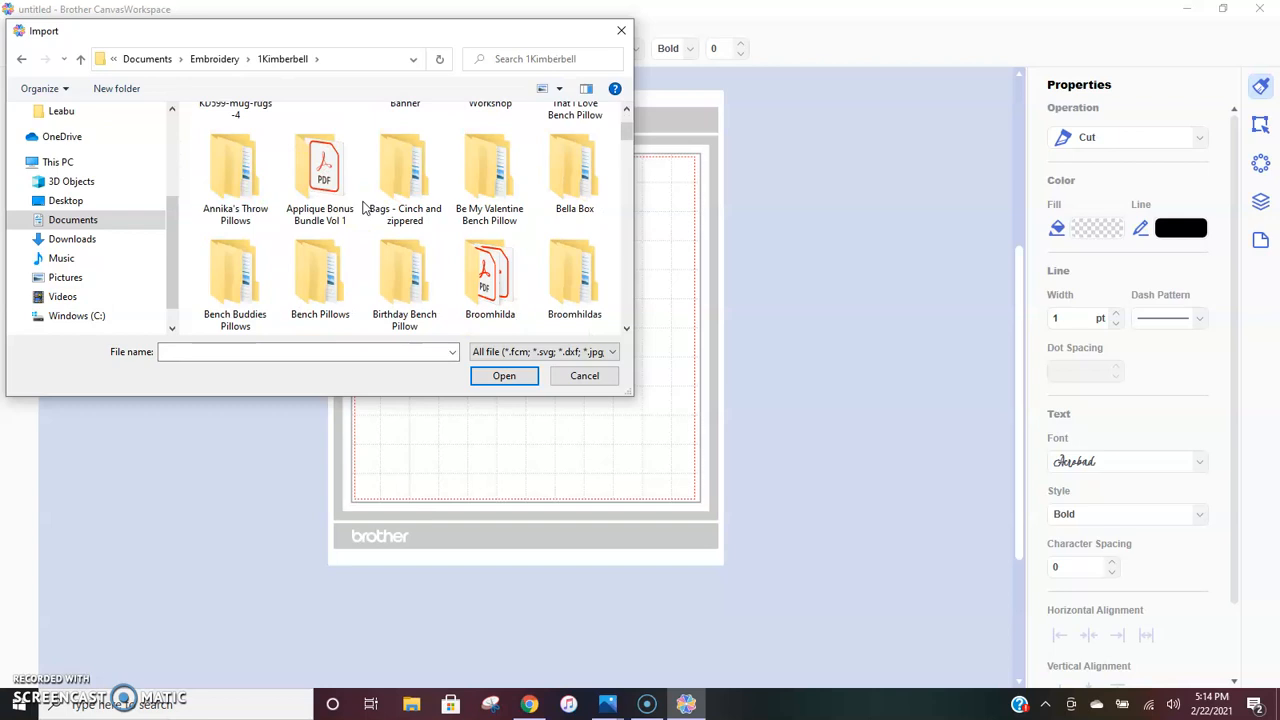
scroll(365, 207, "down", 2)
scroll(466, 297, "down", 6)
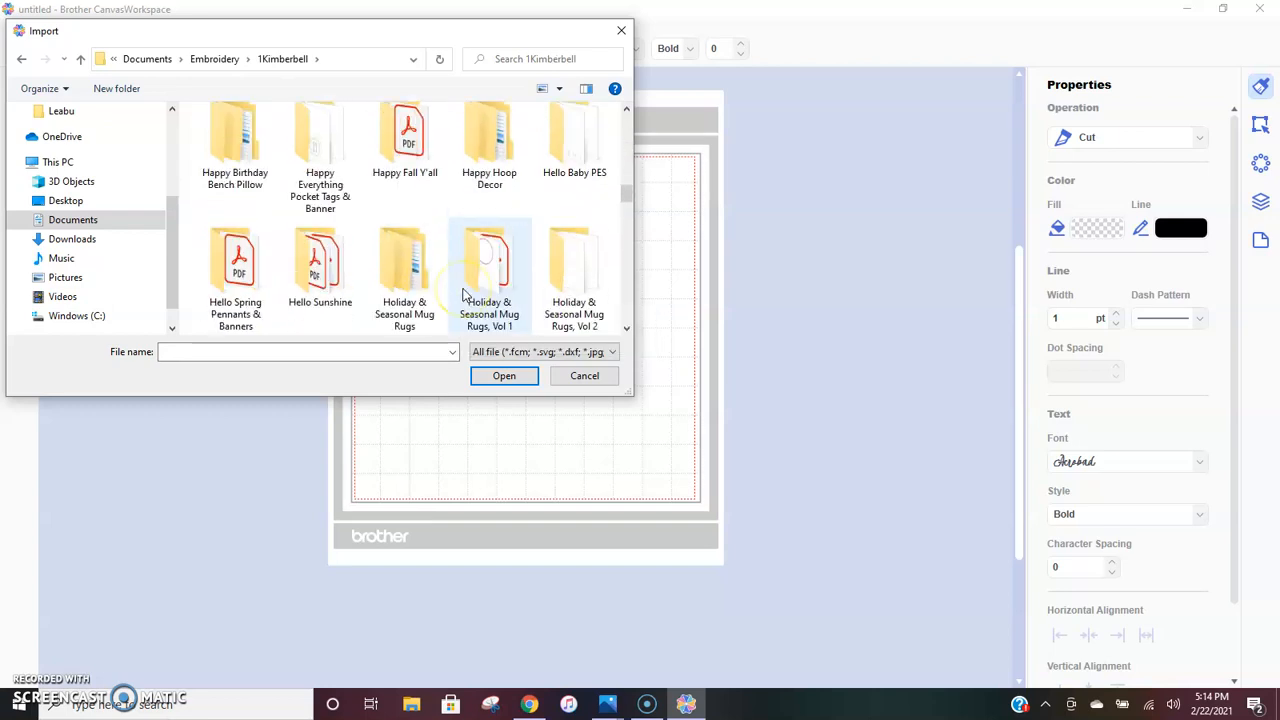
scroll(466, 297, "down", 1)
scroll(463, 293, "down", 5)
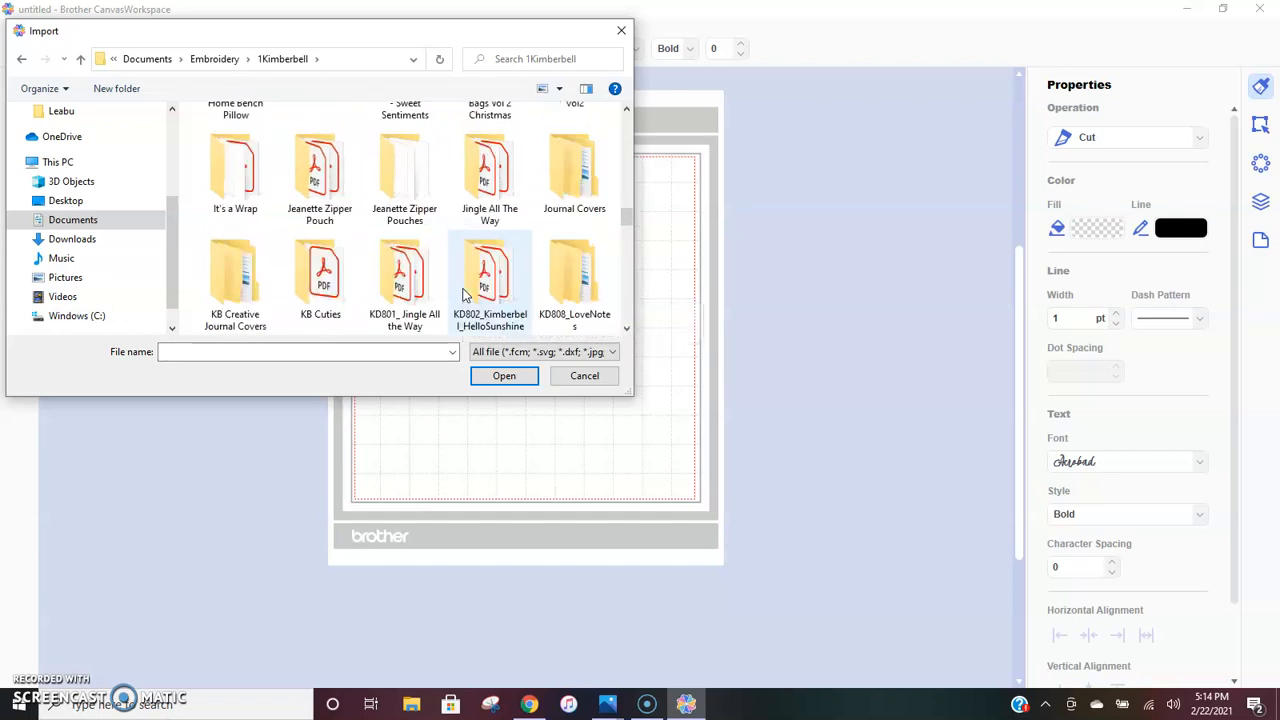
scroll(463, 293, "down", 1)
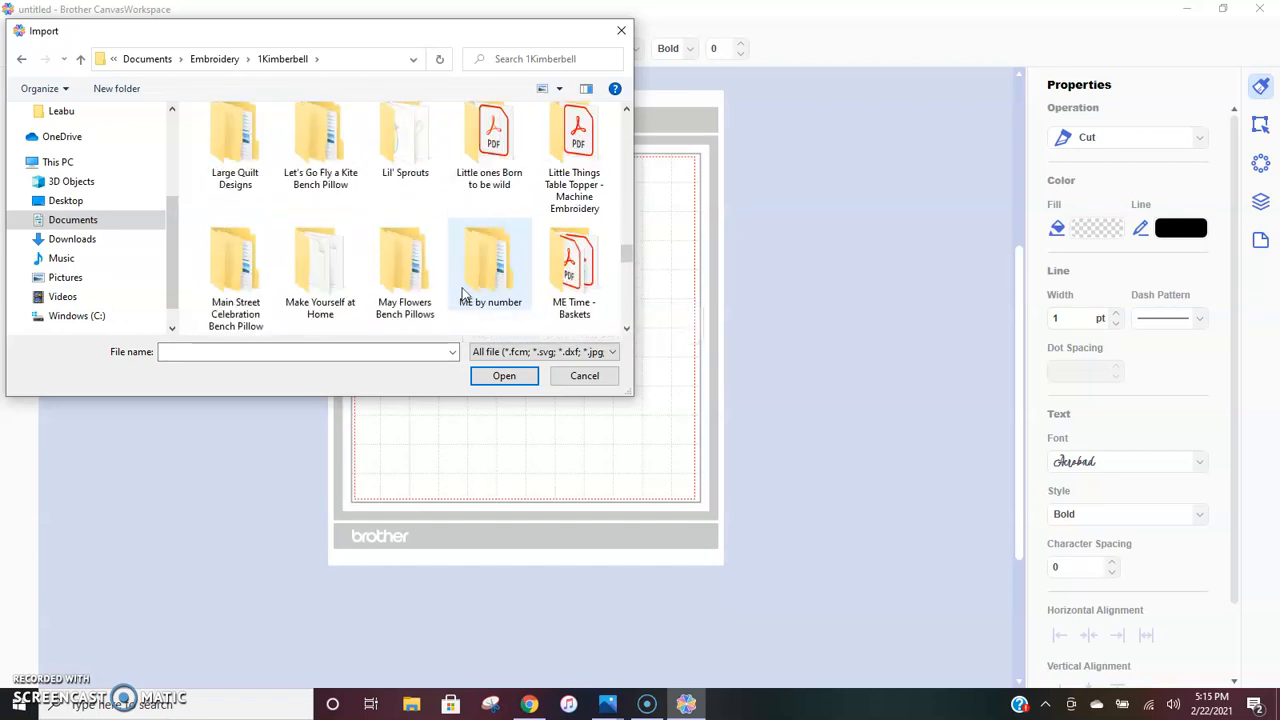
scroll(463, 293, "down", 2)
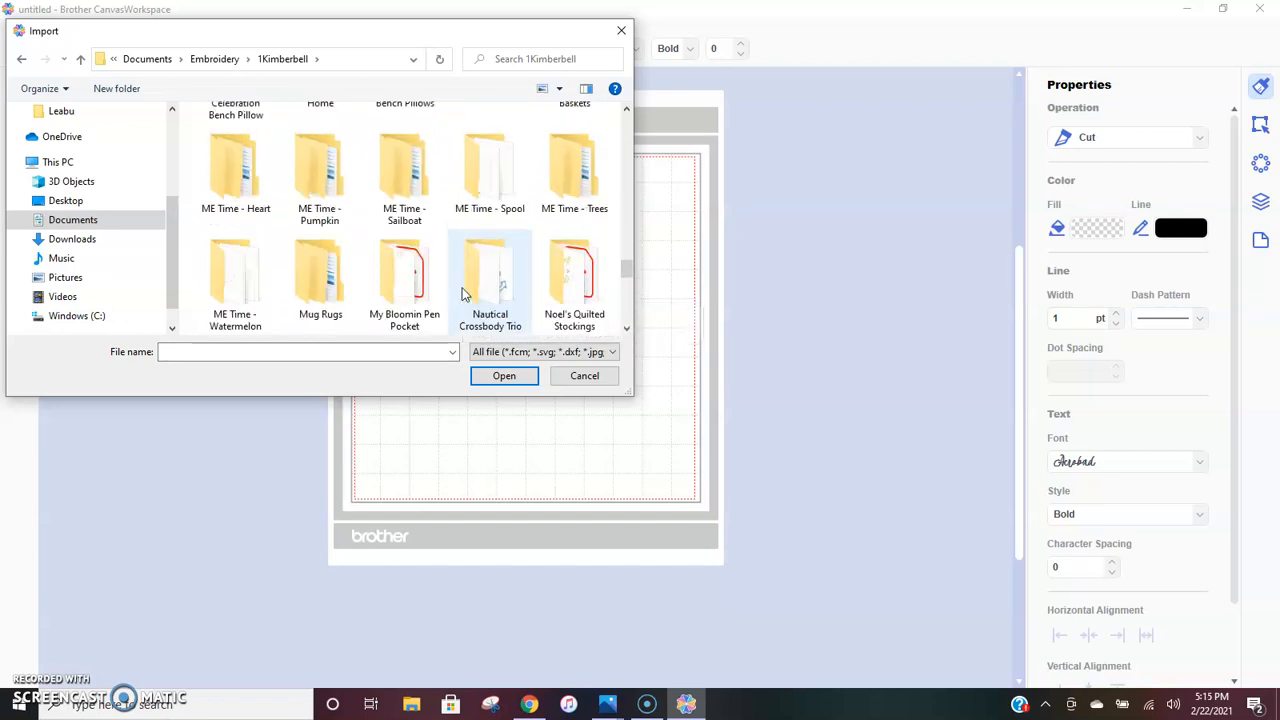
double_click(320, 283)
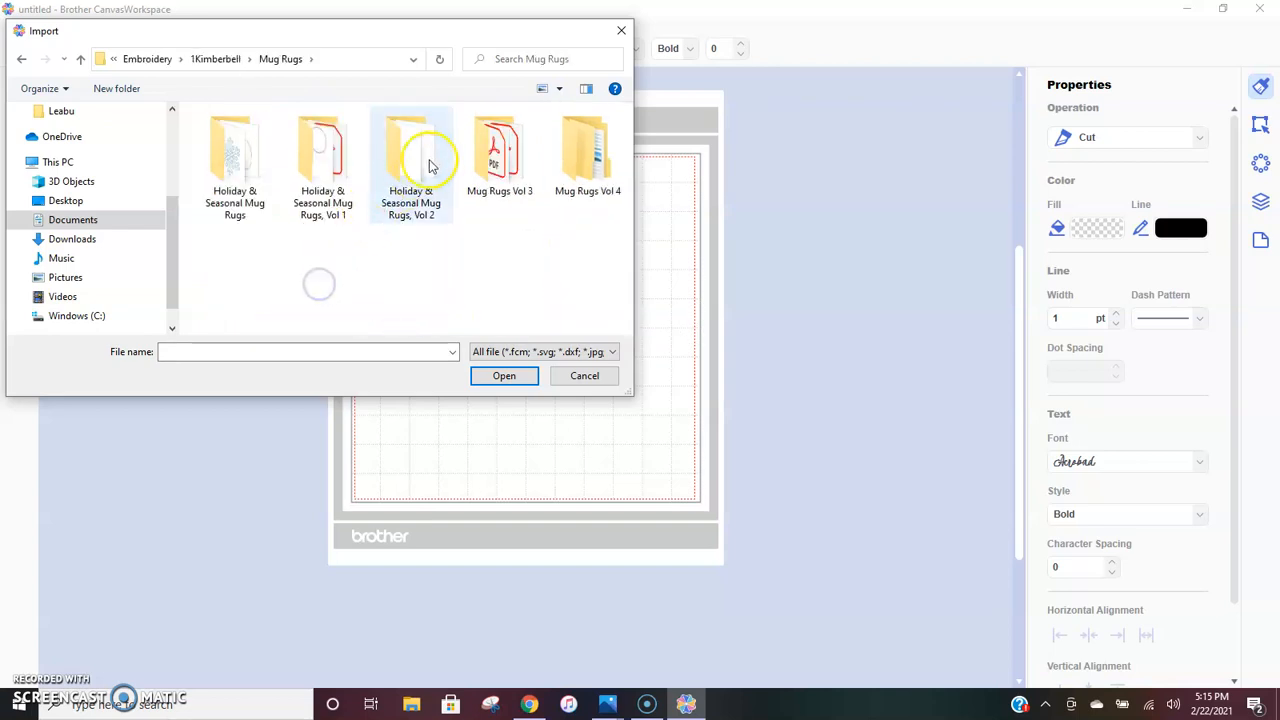
double_click(497, 143)
left_click(325, 212)
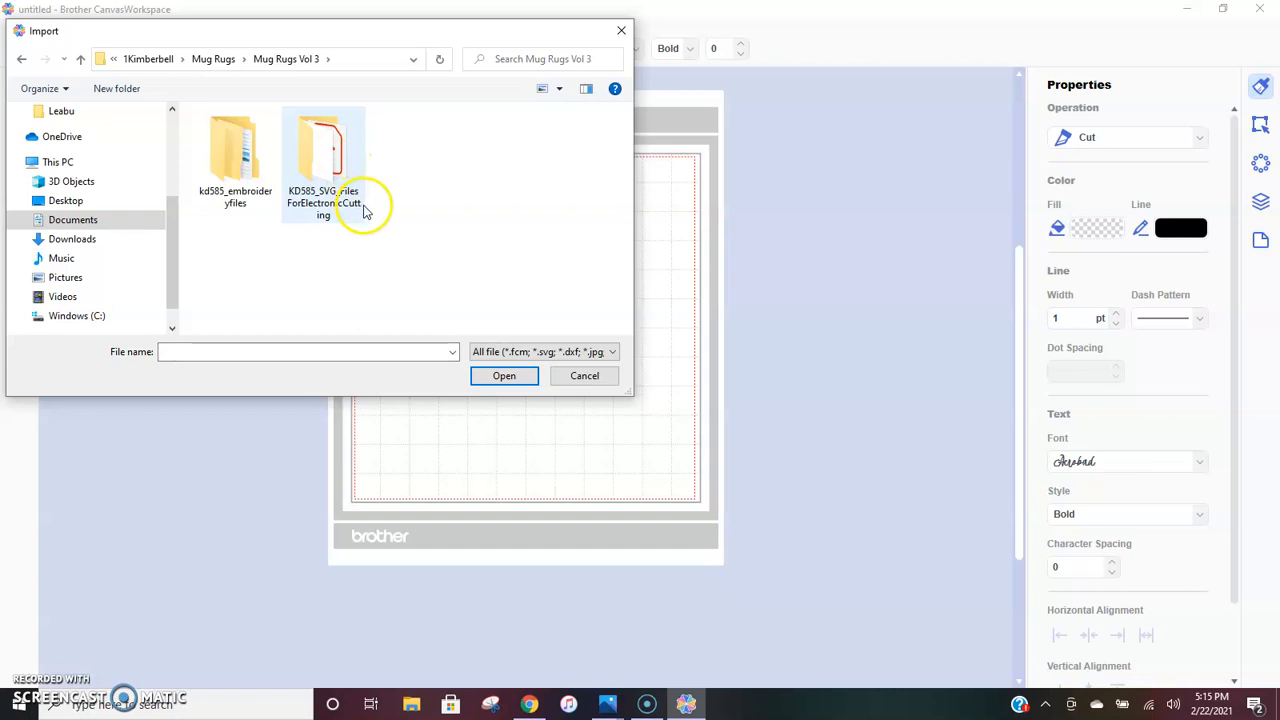
double_click(338, 172)
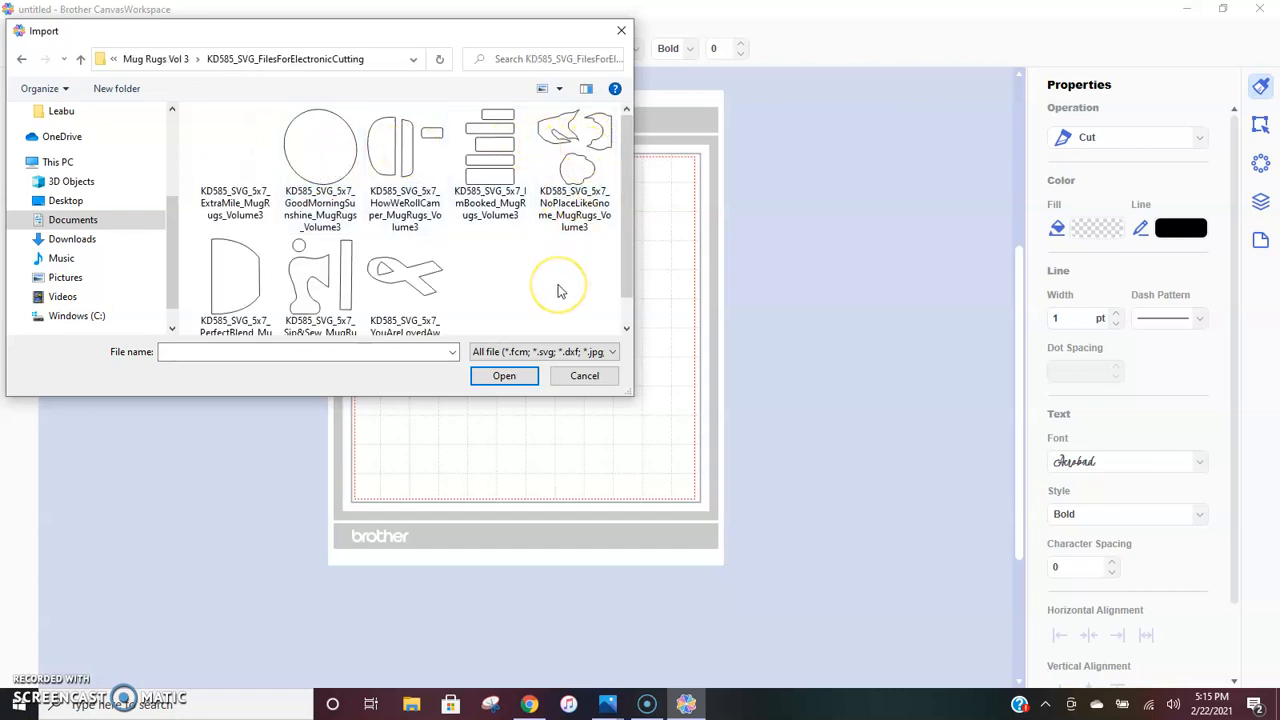
Step: Import the KD585_SVG_5x7_NoPlaceLikeGnome_MugRugs_Volume3 file and move the "Hello" text to the mat's upper-right corner
left_click(576, 176)
left_click(510, 375)
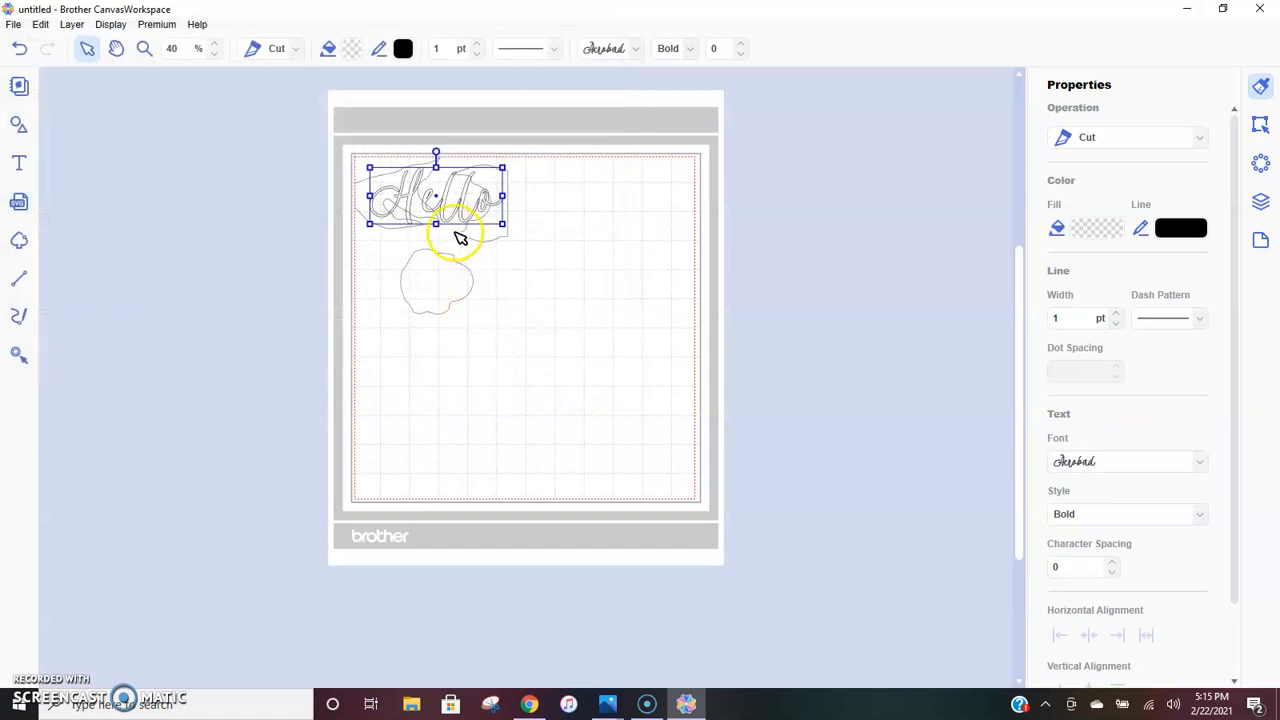
left_click_drag(437, 194, 625, 193)
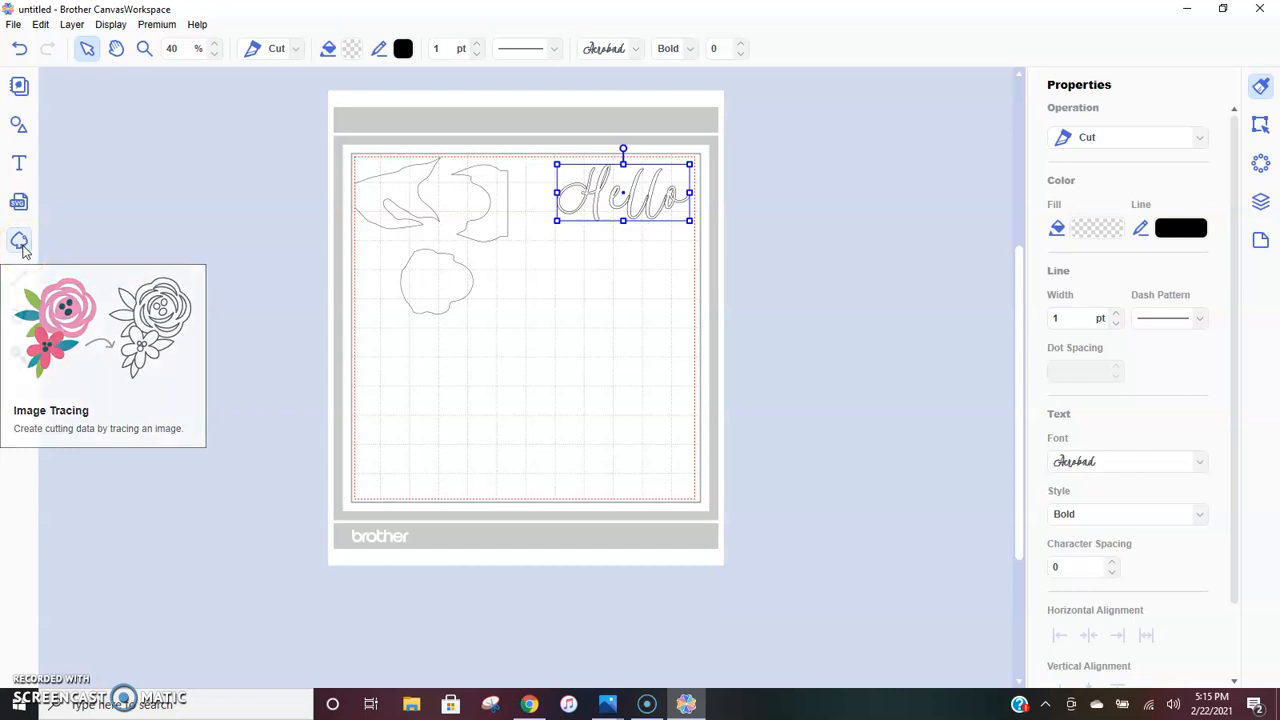
Step: Start Image Tracing with an image stored on the computer and browse to the Pictures folder
left_click(20, 243)
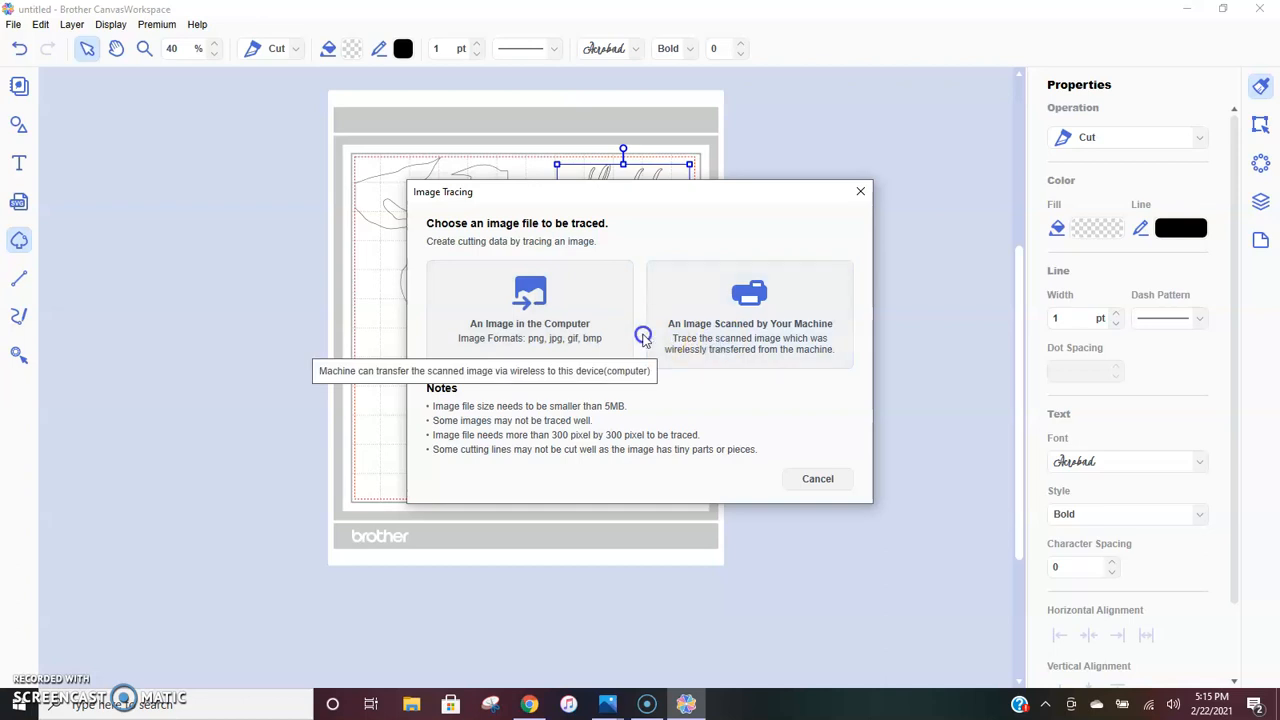
left_click(589, 337)
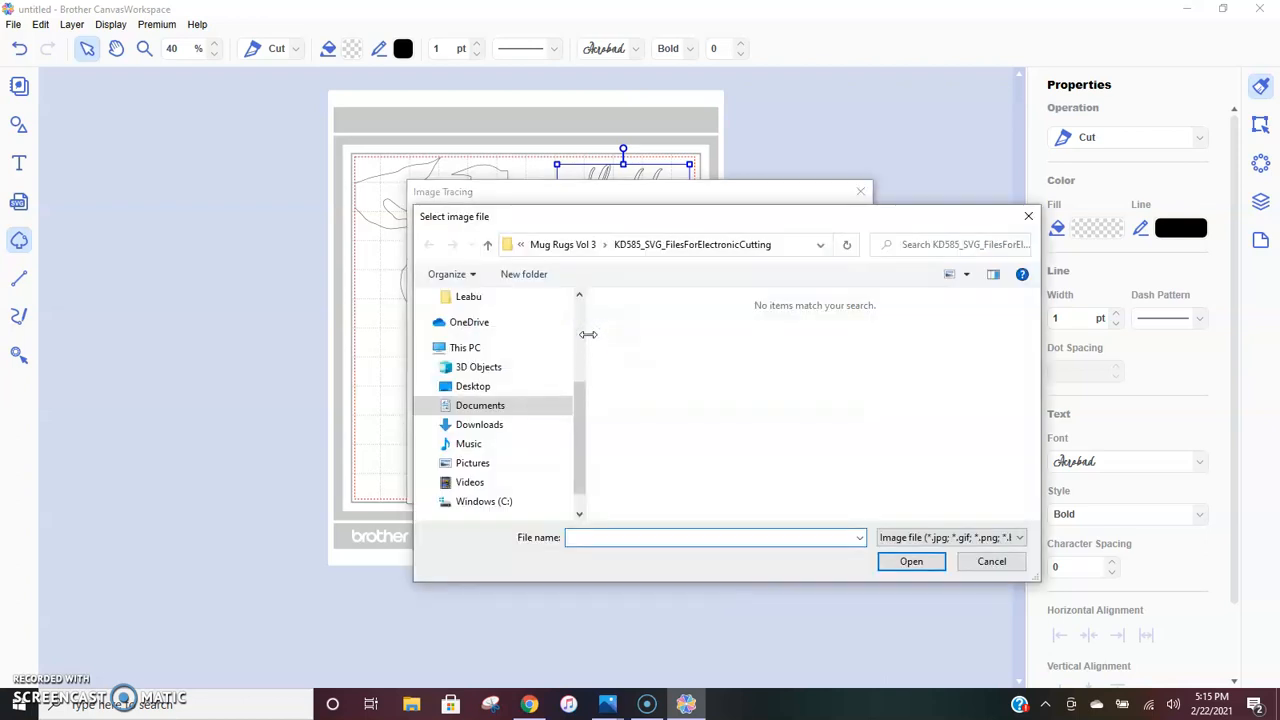
left_click(510, 463)
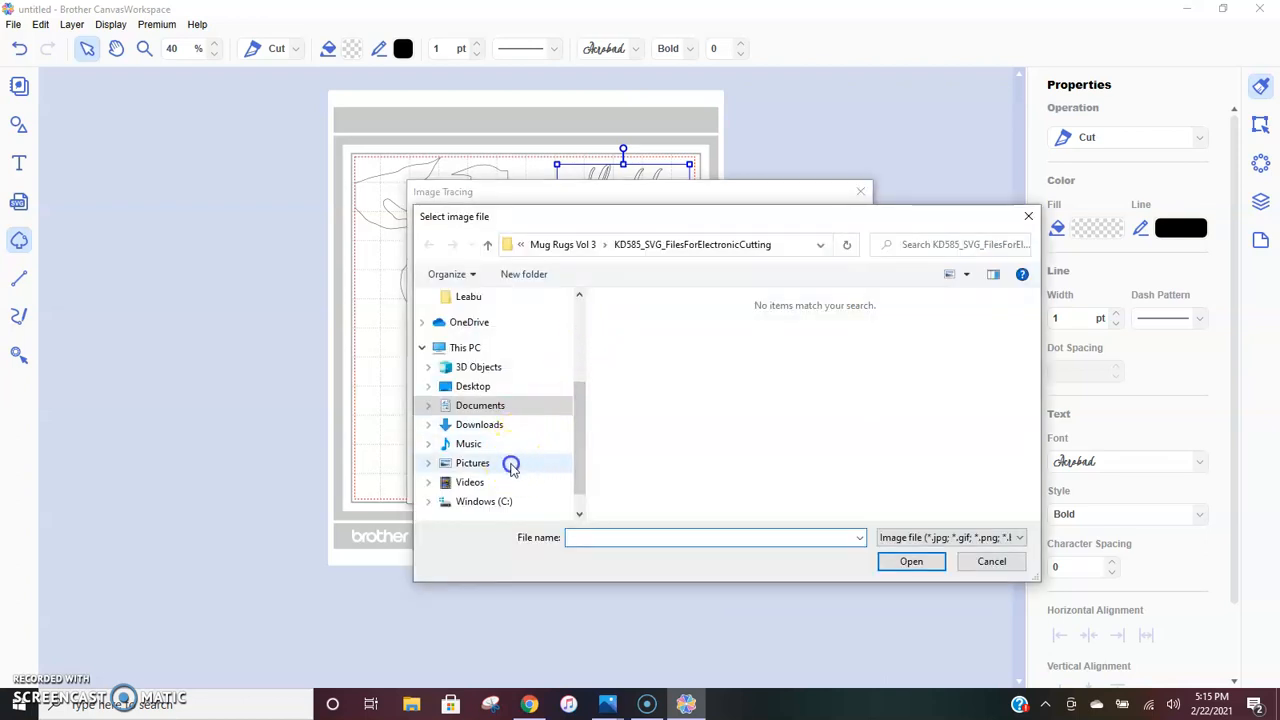
Step: Load the "meaning adidas" picture for tracing and turn off pasting the image on the drawing area
scroll(878, 430, "down", 3)
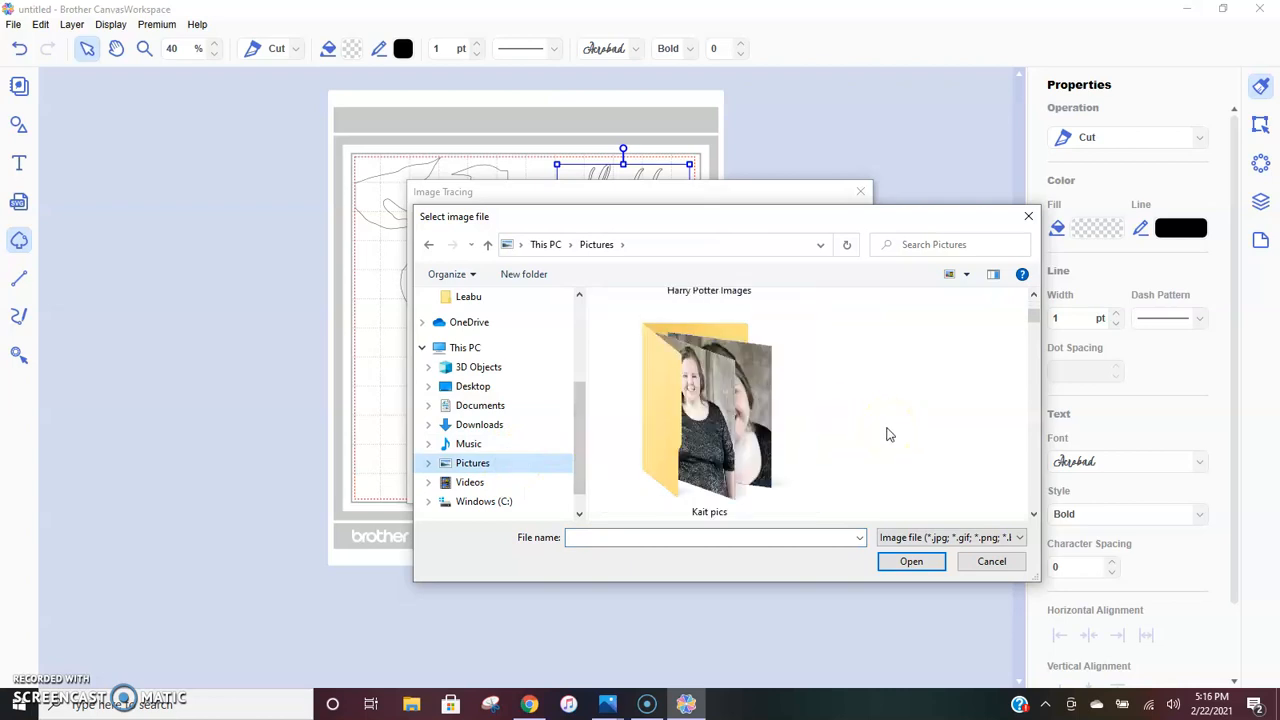
scroll(890, 434, "down", 2)
scroll(885, 437, "down", 3)
scroll(885, 436, "down", 4)
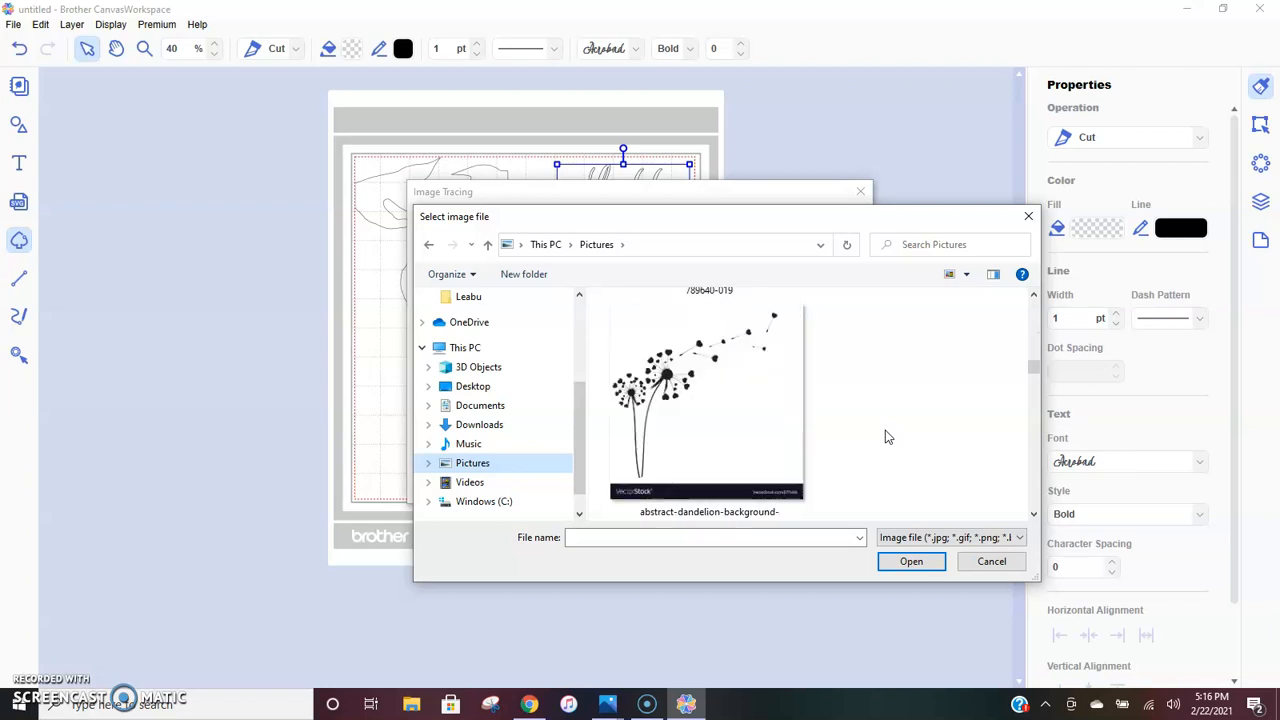
scroll(885, 437, "down", 2)
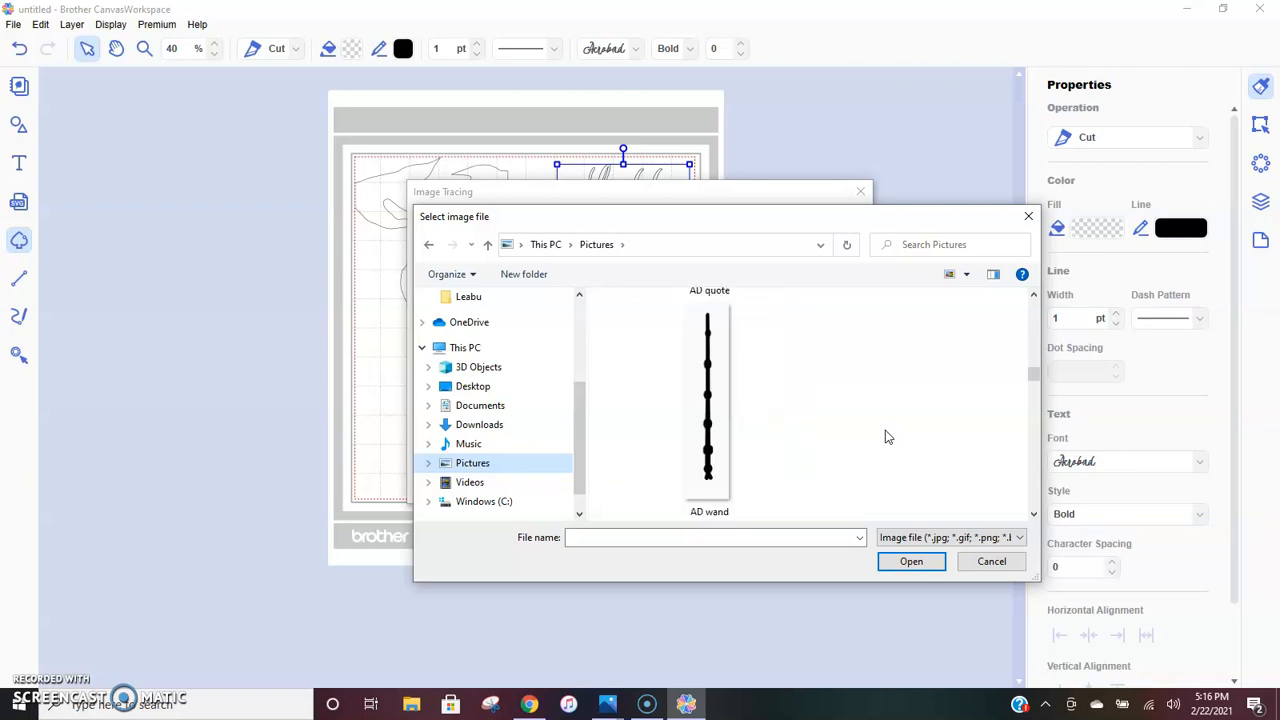
scroll(840, 445, "down", 1)
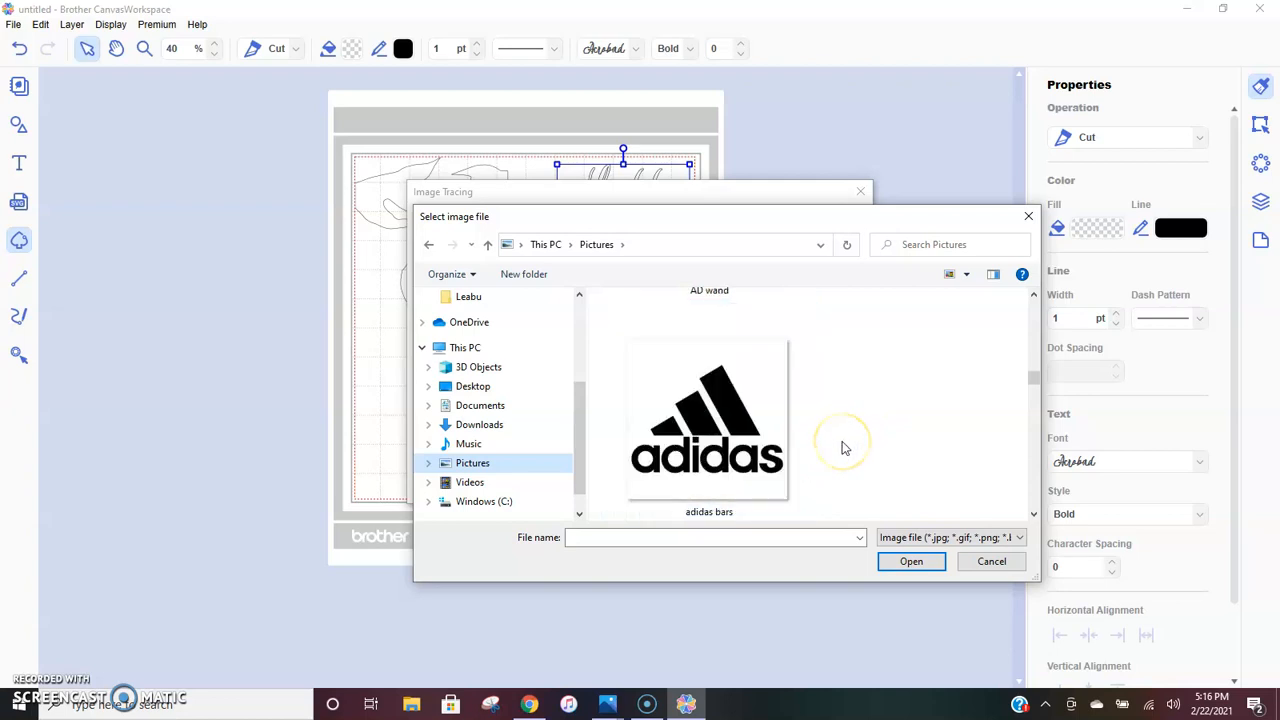
scroll(842, 446, "down", 3)
scroll(842, 446, "down", 3)
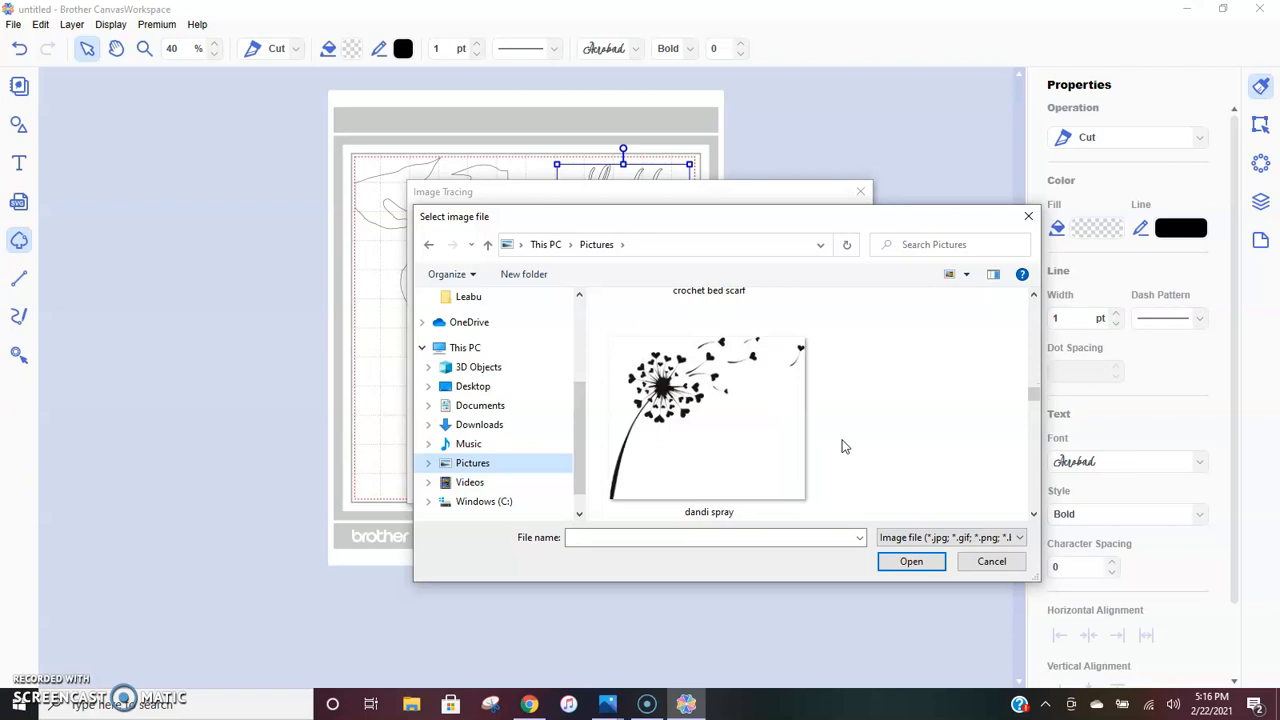
scroll(842, 446, "down", 1)
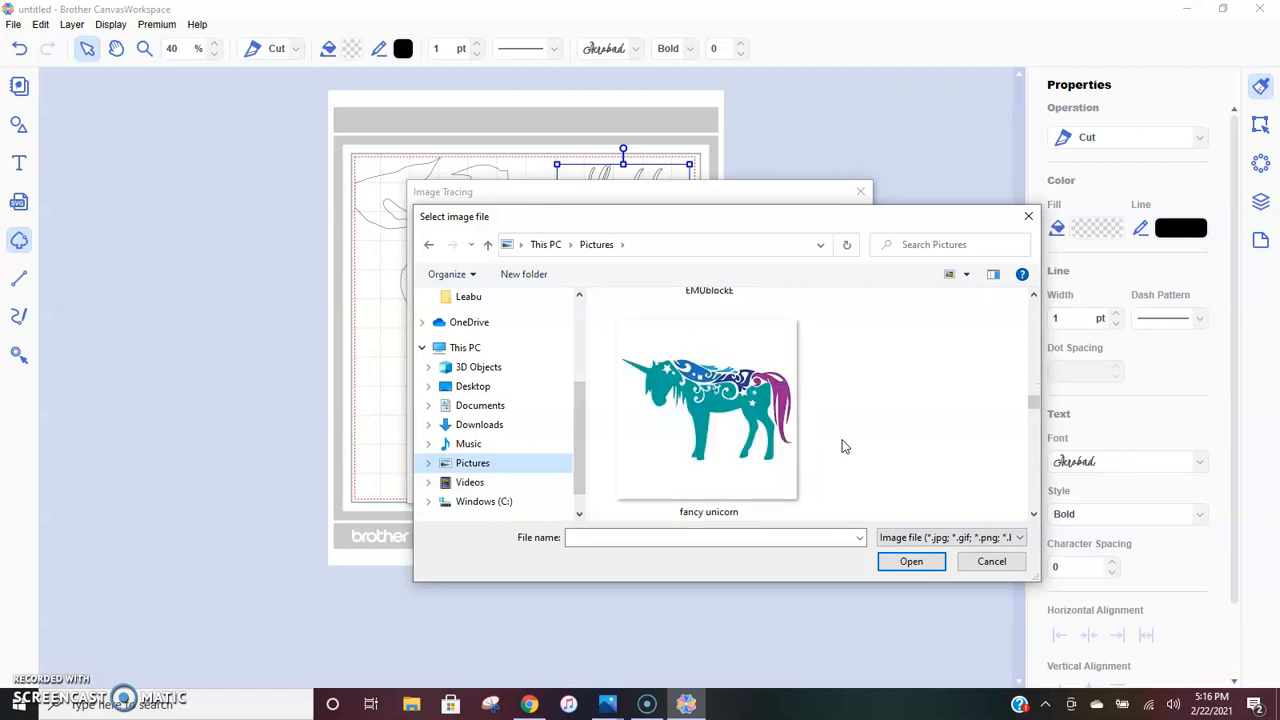
scroll(842, 446, "down", 2)
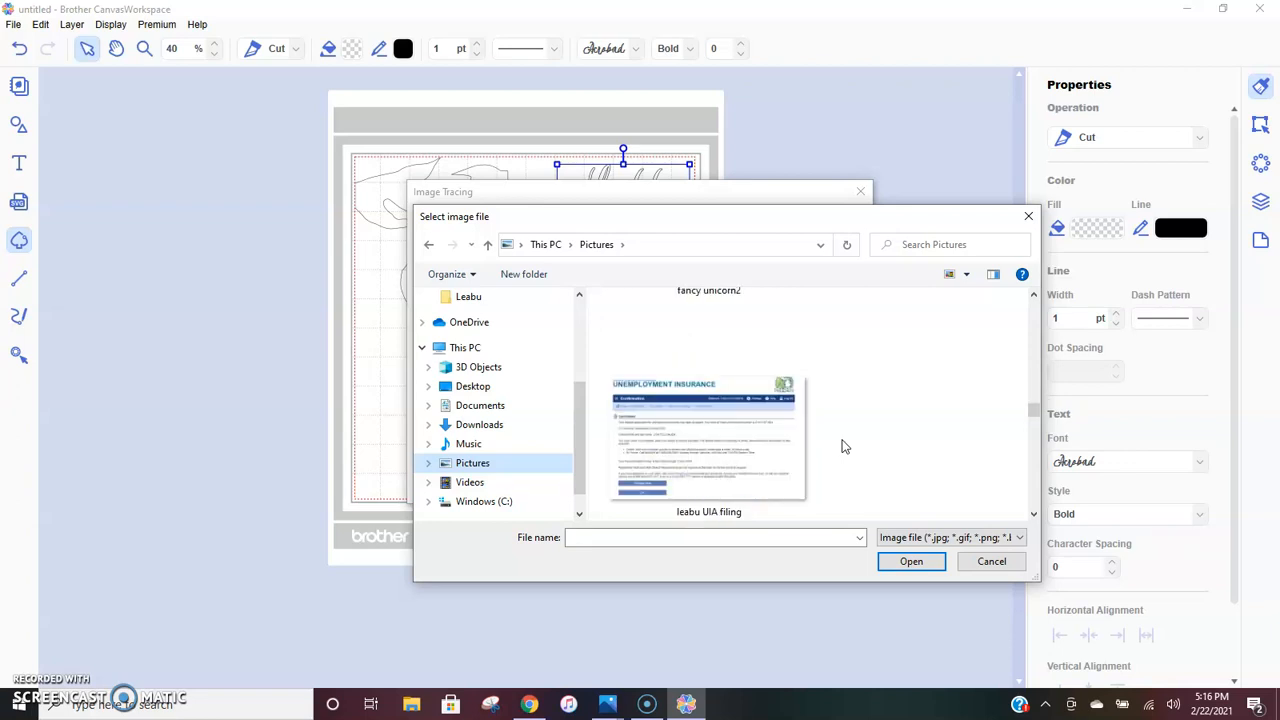
scroll(842, 446, "down", 1)
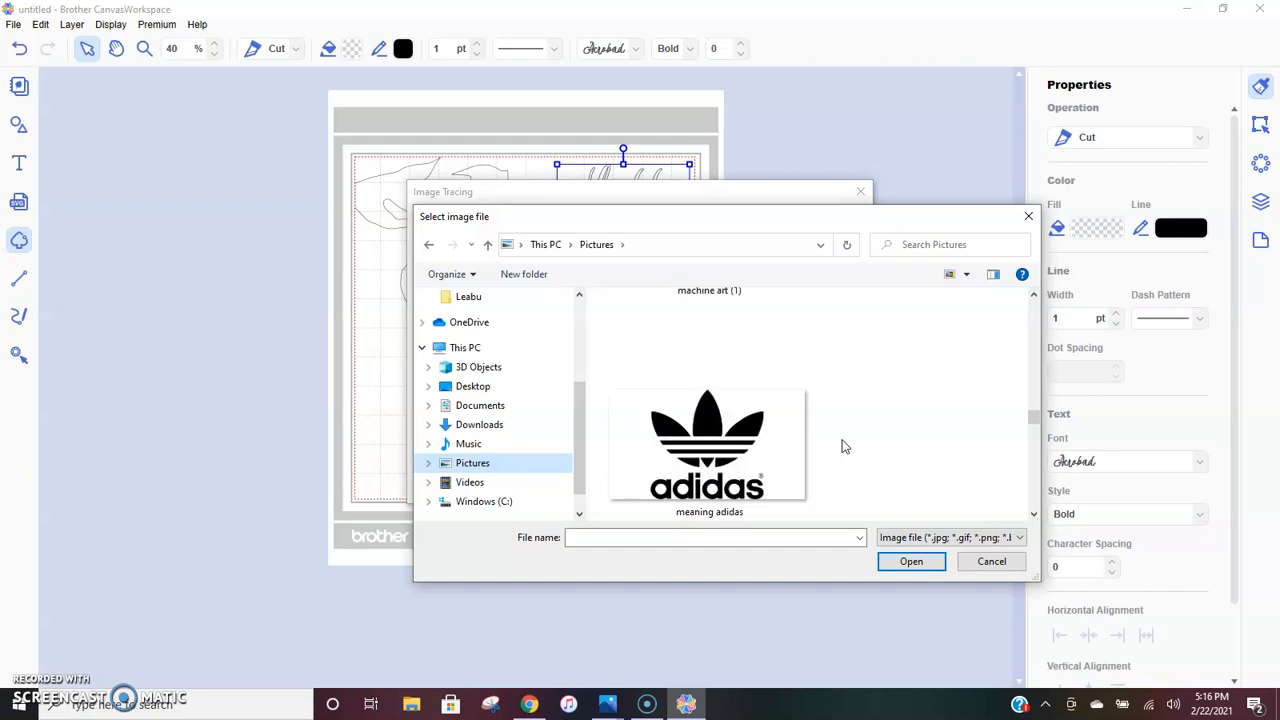
left_click(775, 446)
left_click(910, 561)
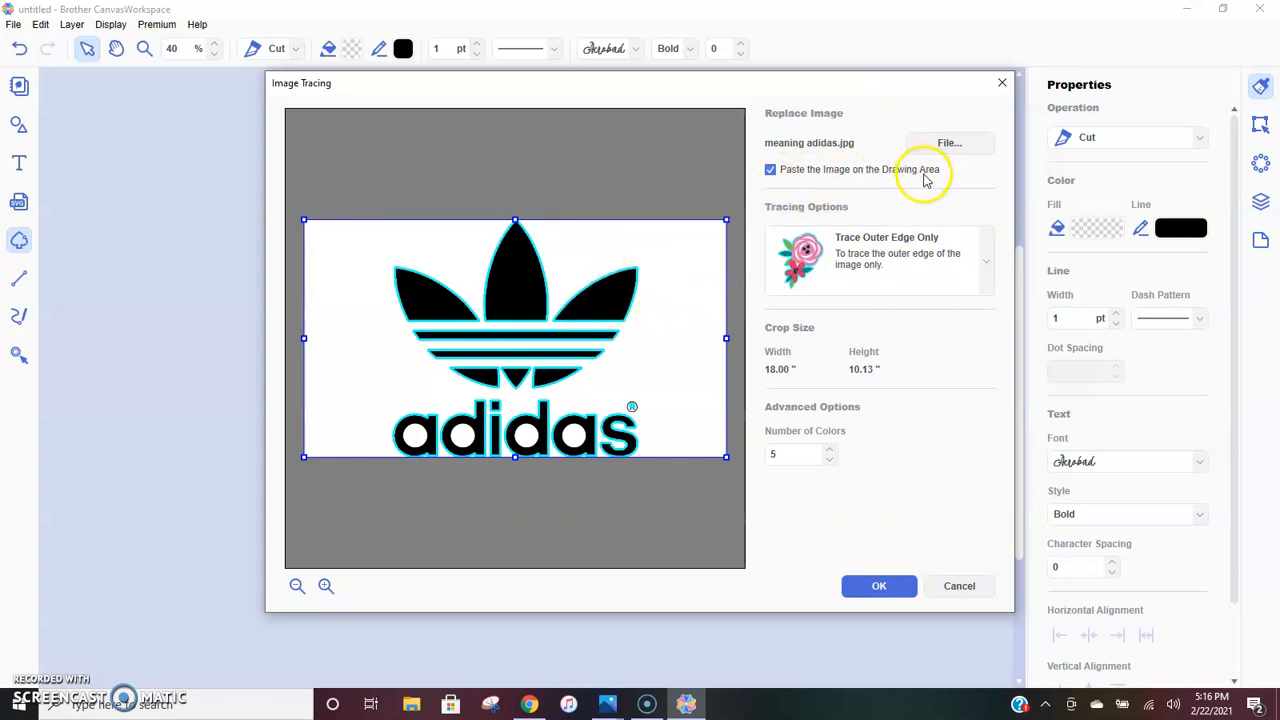
left_click(770, 170)
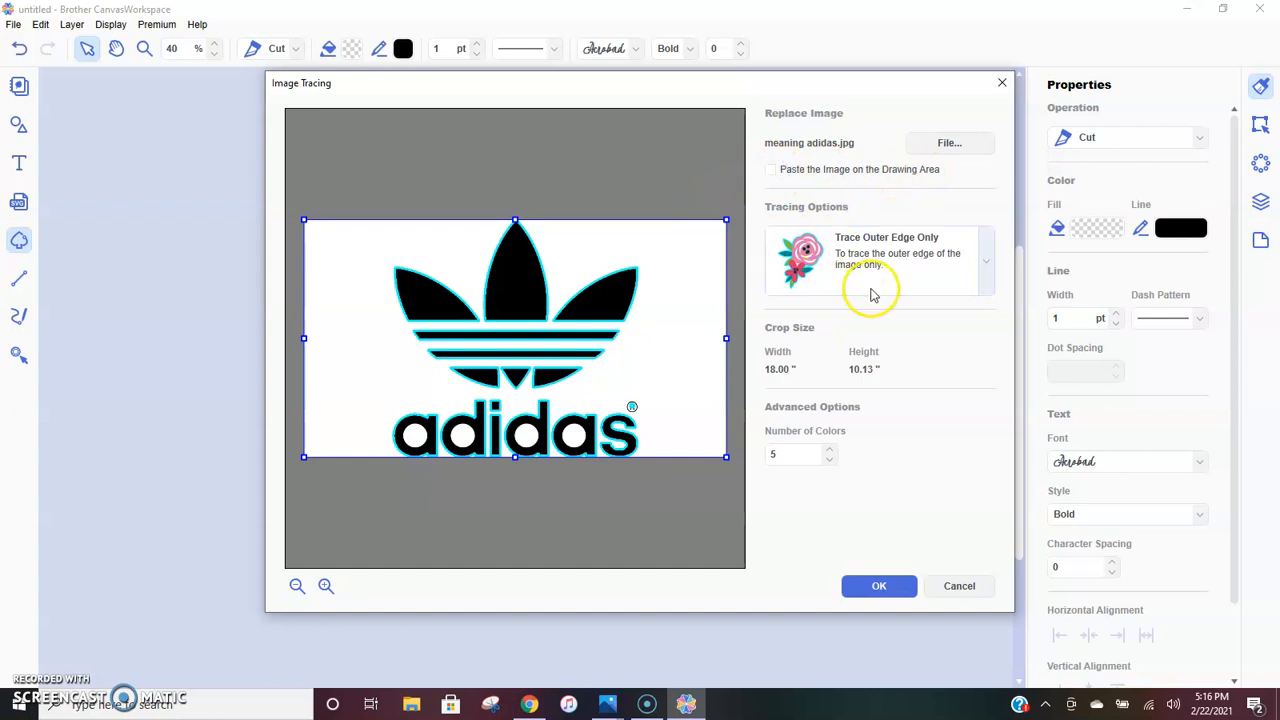
Step: Trace the adidas logo with the Trace Areas by Color option onto the mat, and undo placing the traced outlines
left_click(988, 259)
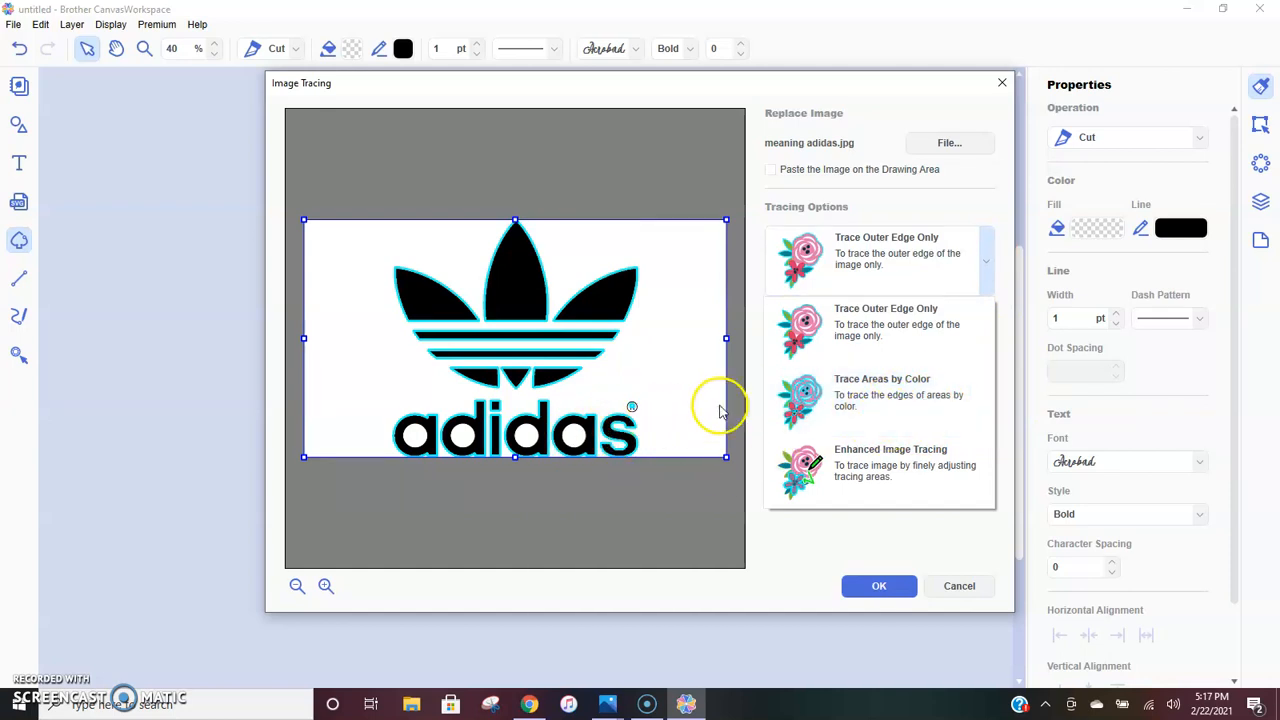
left_click(870, 405)
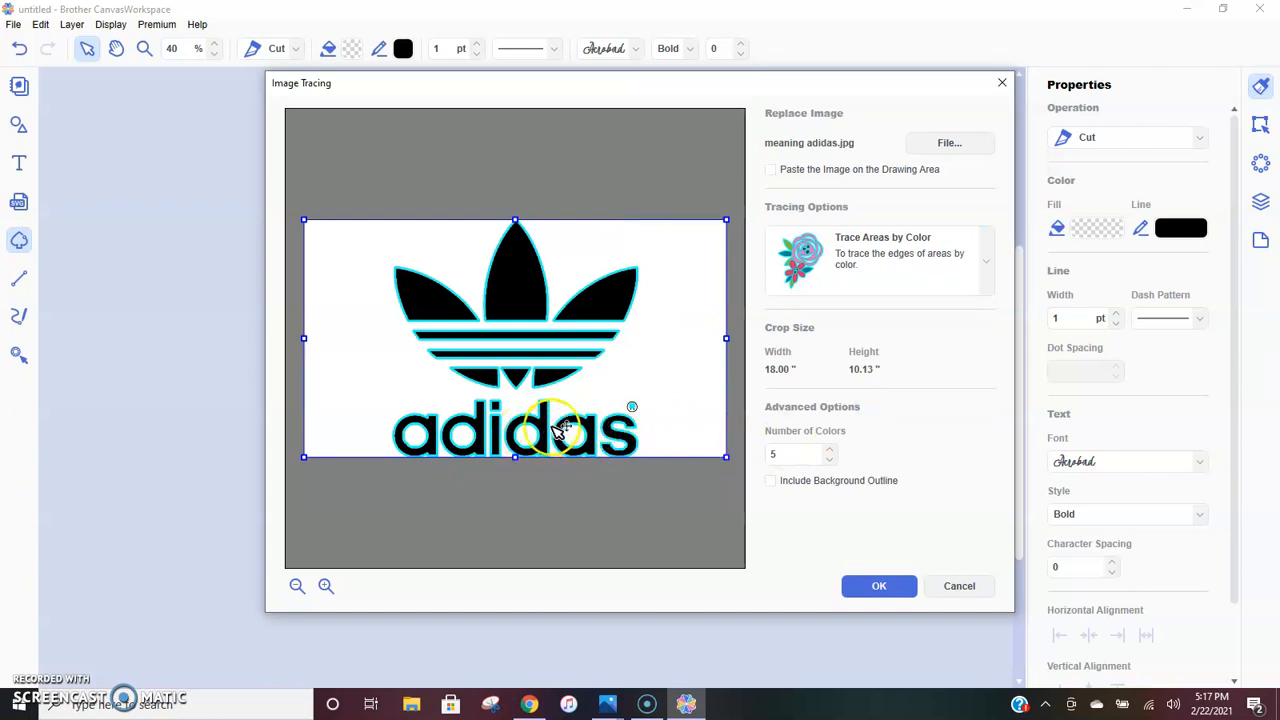
left_click(988, 266)
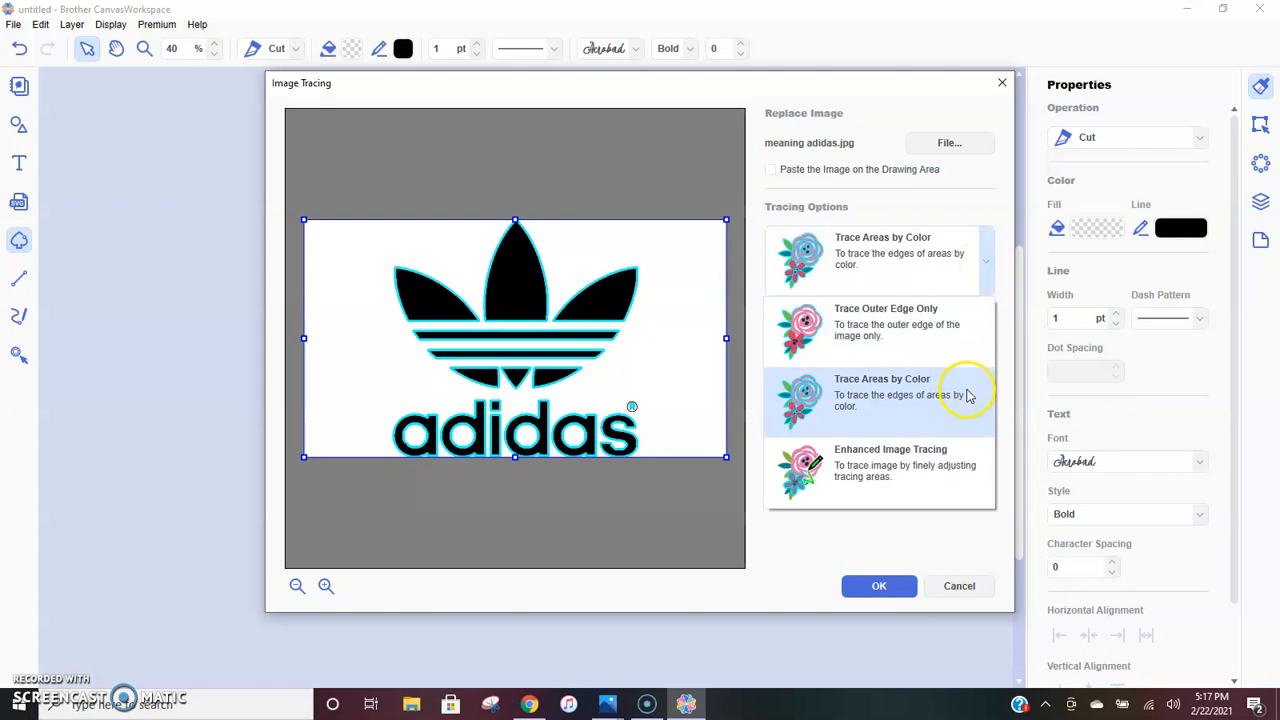
left_click(986, 271)
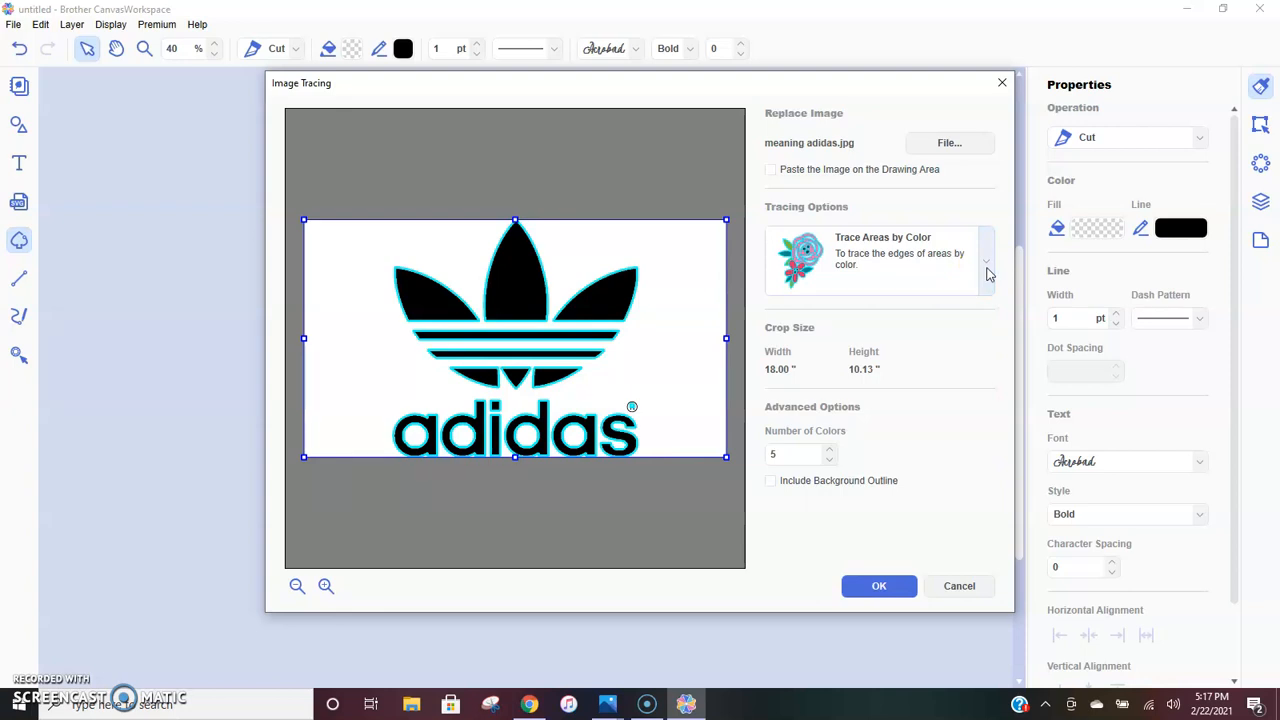
left_click(898, 592)
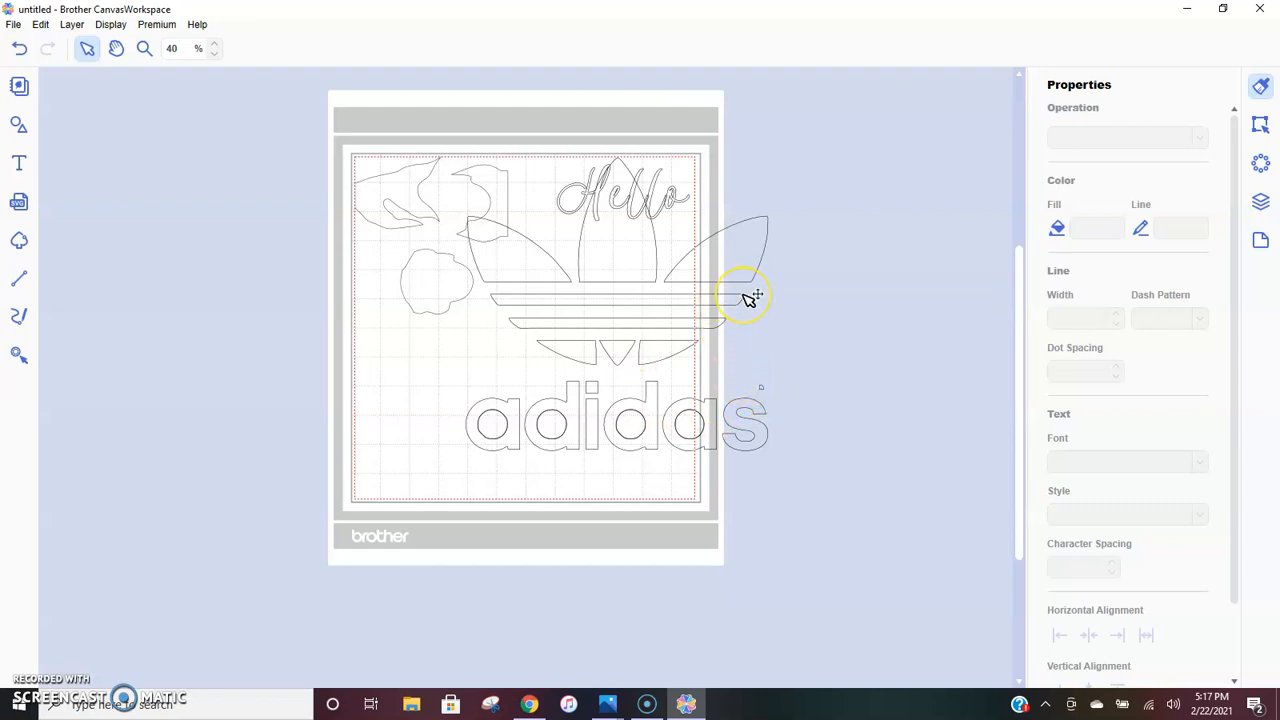
left_click(19, 241)
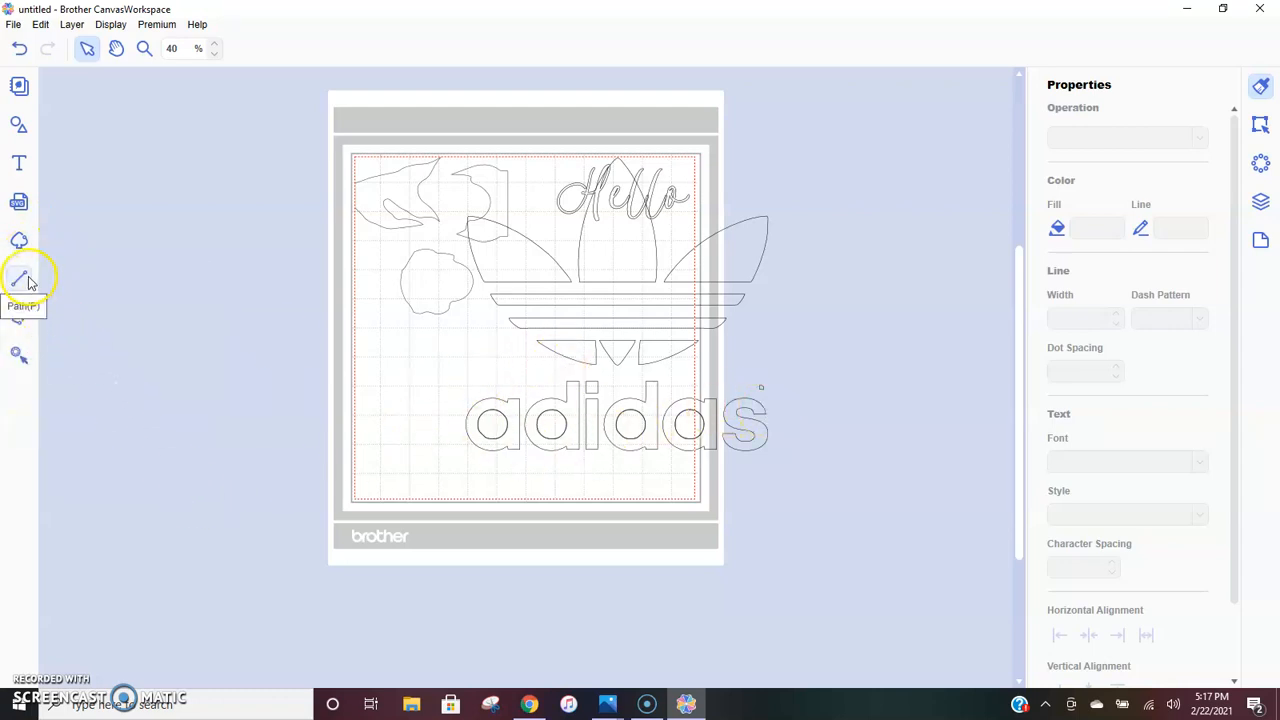
left_click(19, 48)
Step: Draw a closed ten-point path with straight segments across the middle of the mat, ending at its starting point
left_click(19, 280)
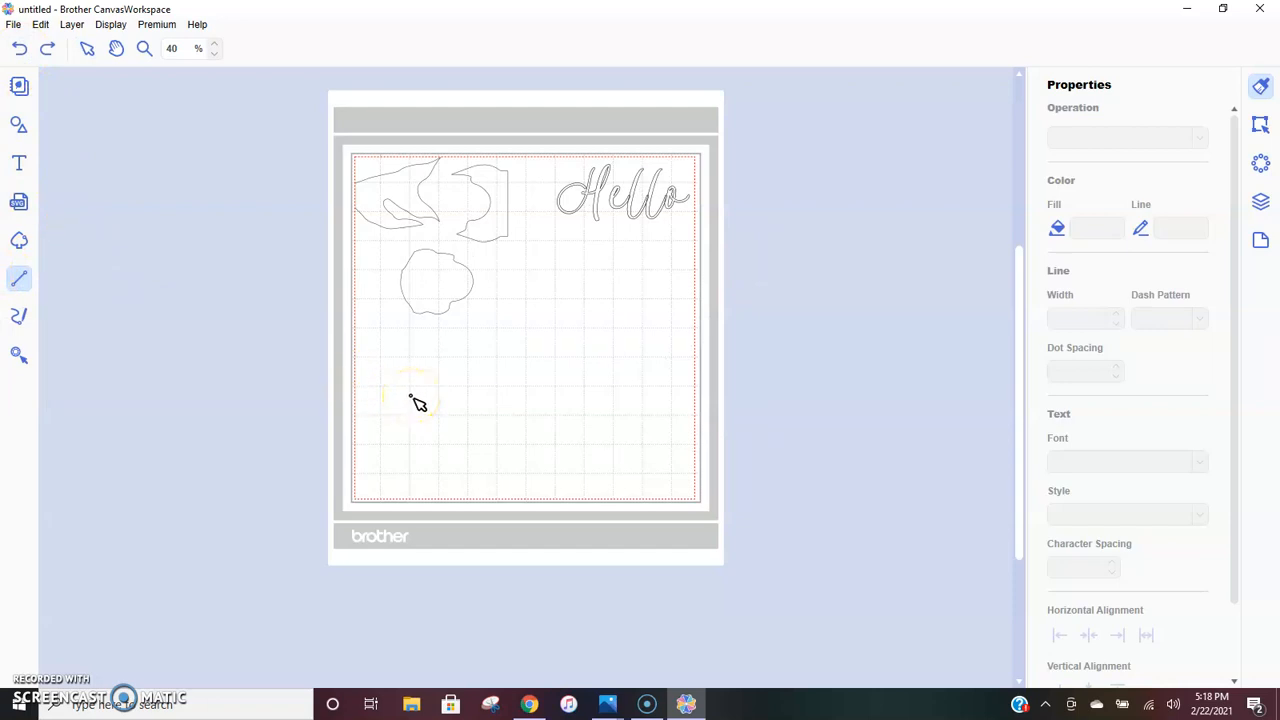
left_click(472, 318)
left_click(647, 301)
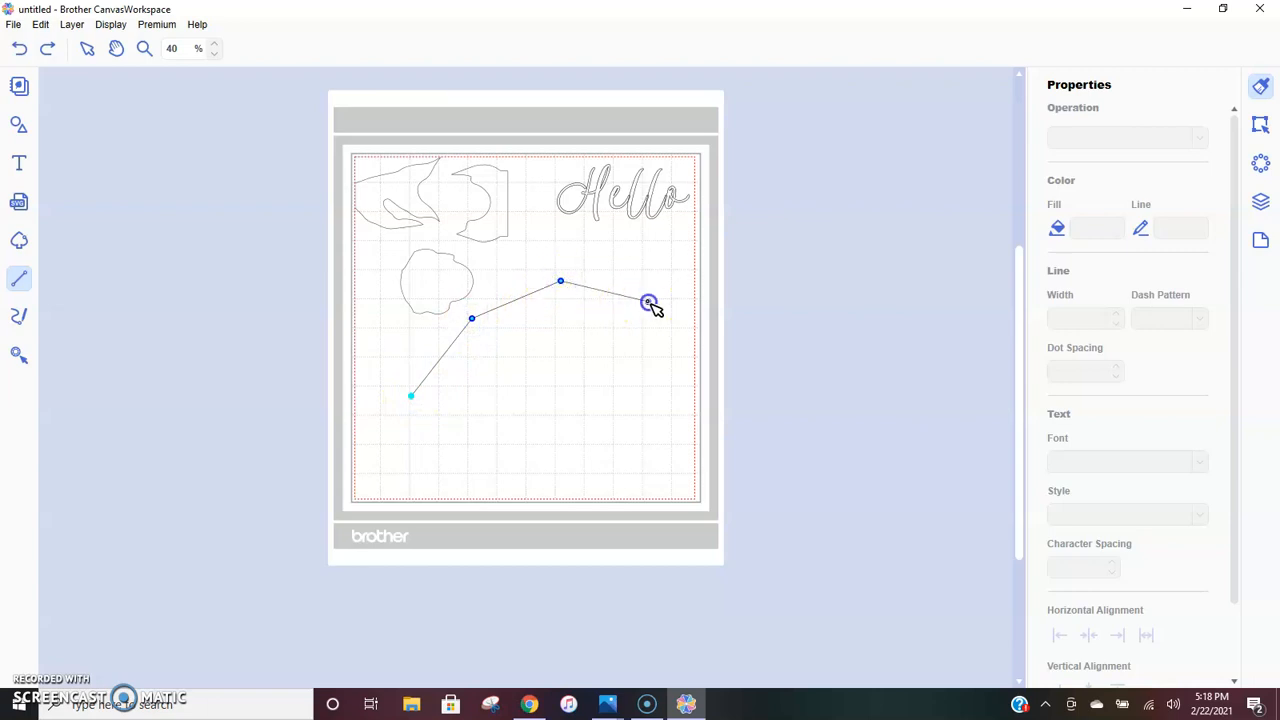
left_click(653, 377)
left_click(606, 443)
left_click(517, 419)
left_click_drag(519, 363, 528, 344)
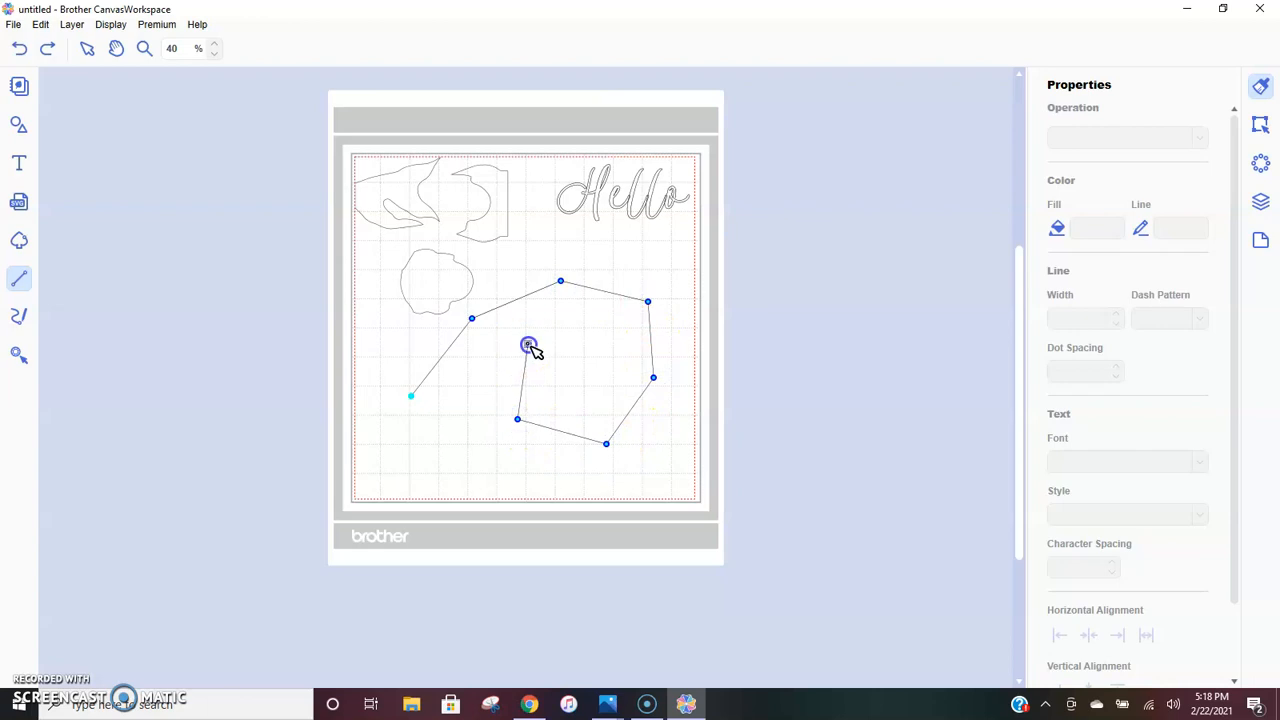
left_click(430, 426)
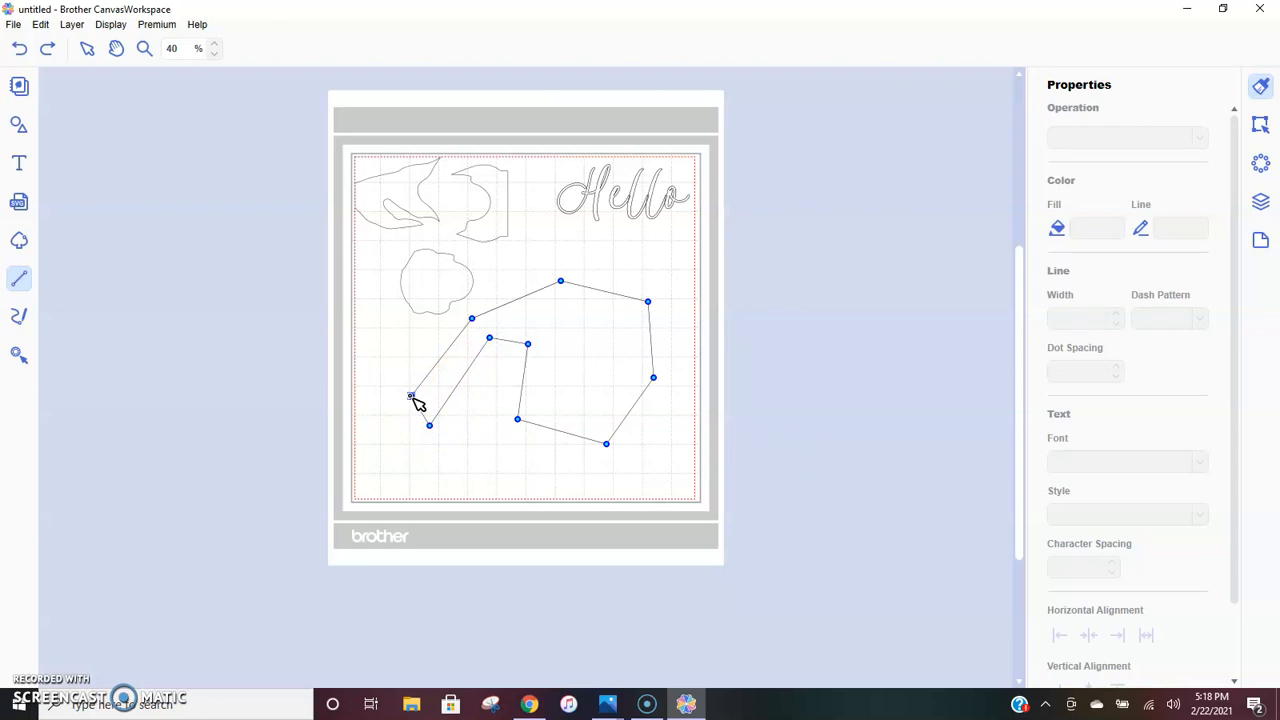
left_click_drag(413, 400, 402, 457)
left_click_drag(402, 457, 412, 397)
double_click(412, 397)
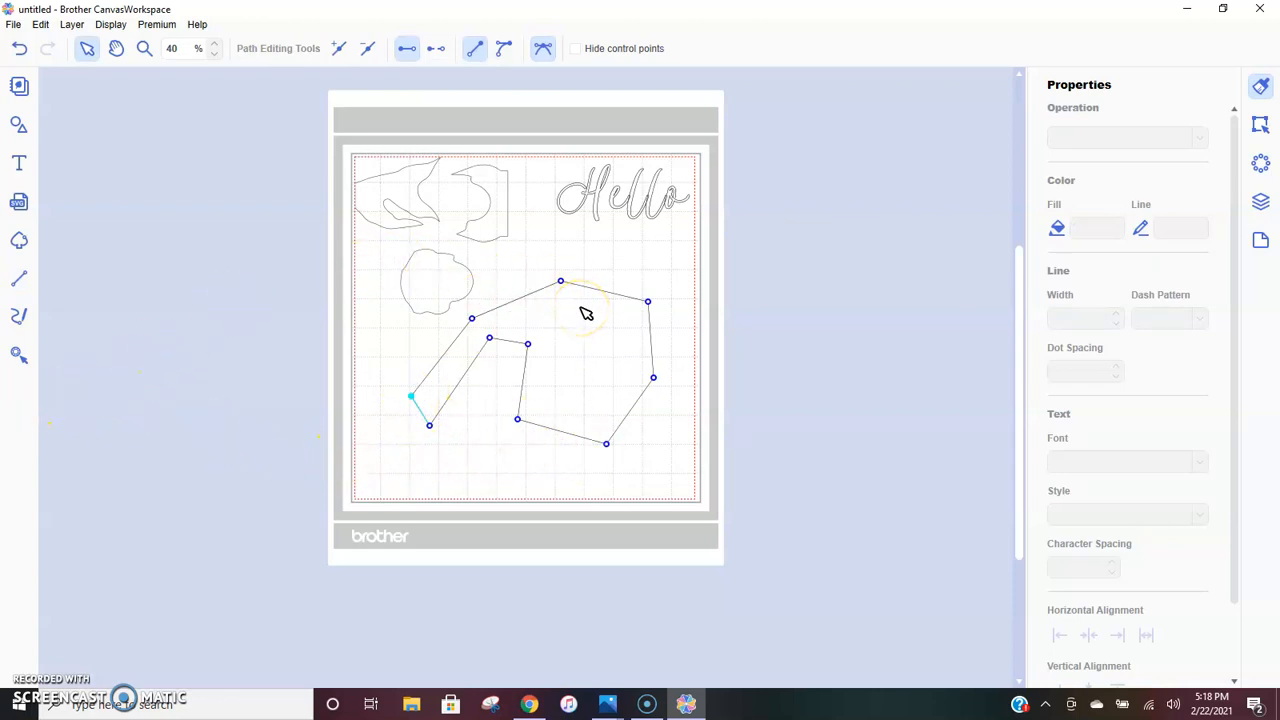
Step: Try the path editing options on the closed straight-segment path and undo the path
left_click(503, 50)
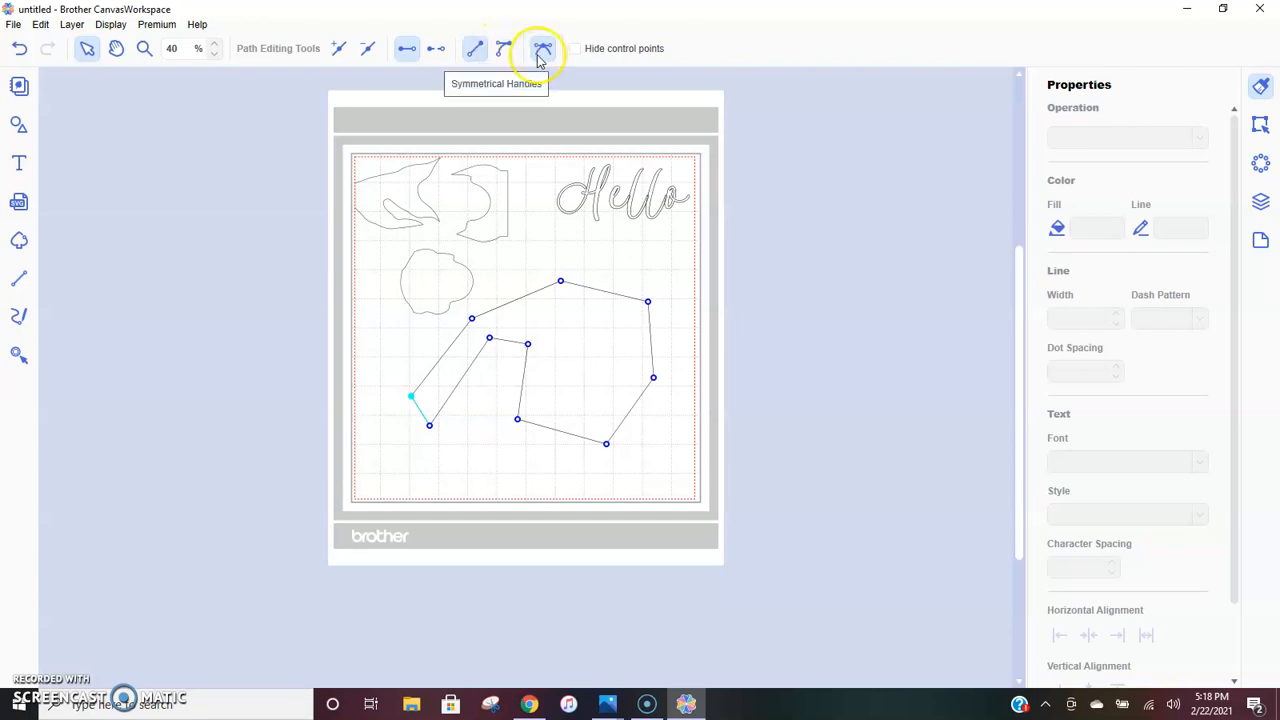
left_click(534, 56)
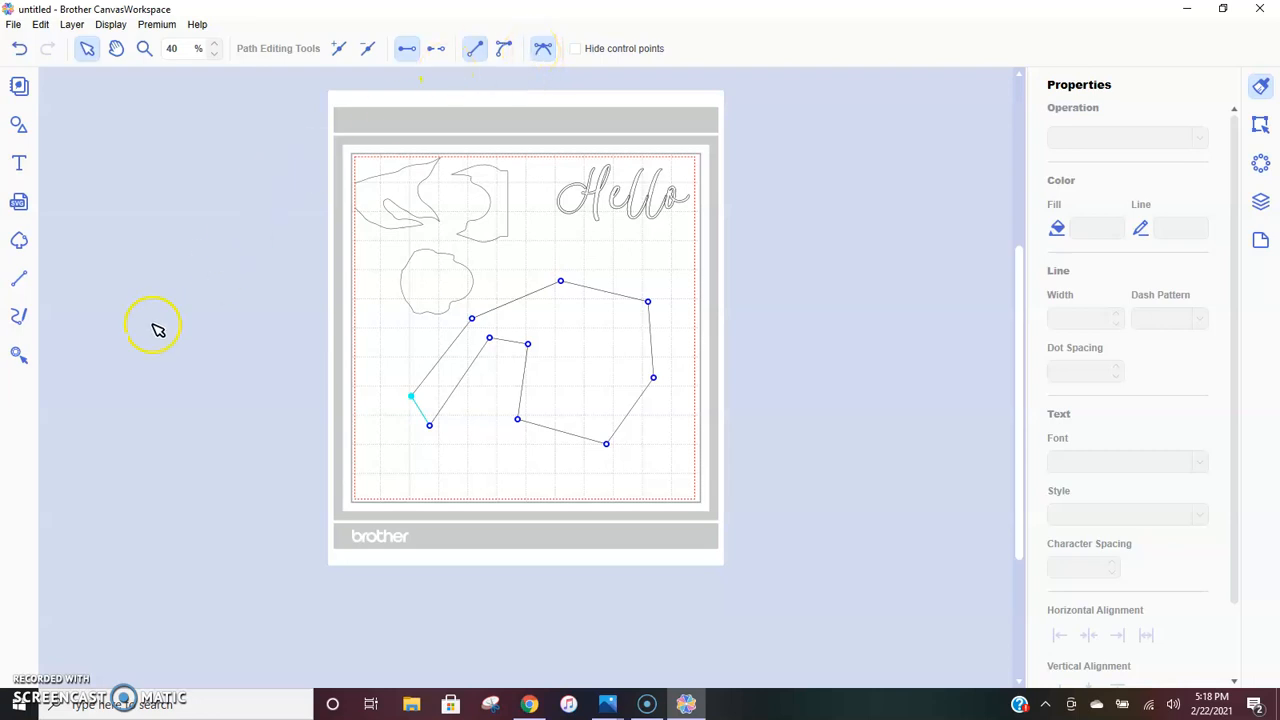
left_click(18, 52)
Step: Draw two freehand paths, a long curve around the patterns and a looping one in the middle of the mat, and undo both
left_click(17, 325)
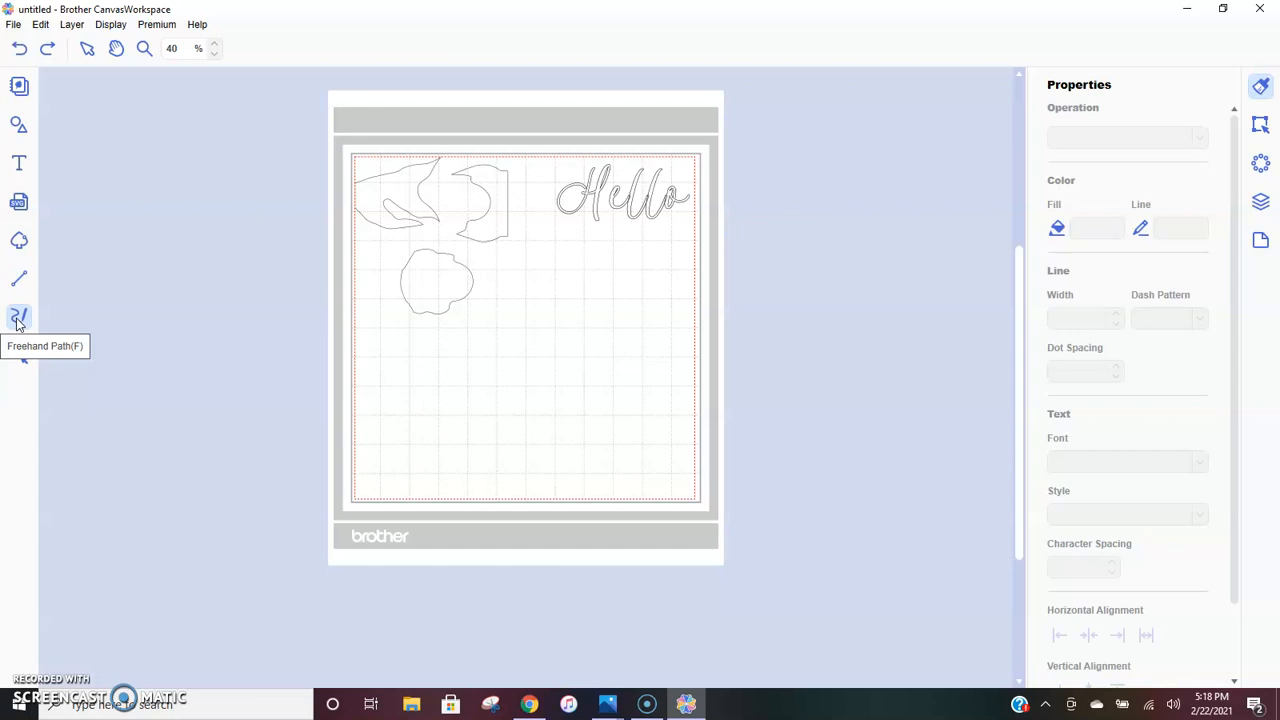
mouse_move(450, 443)
left_mouse_down()
mouse_move(406, 349)
mouse_move(395, 281)
mouse_move(412, 241)
left_mouse_up()
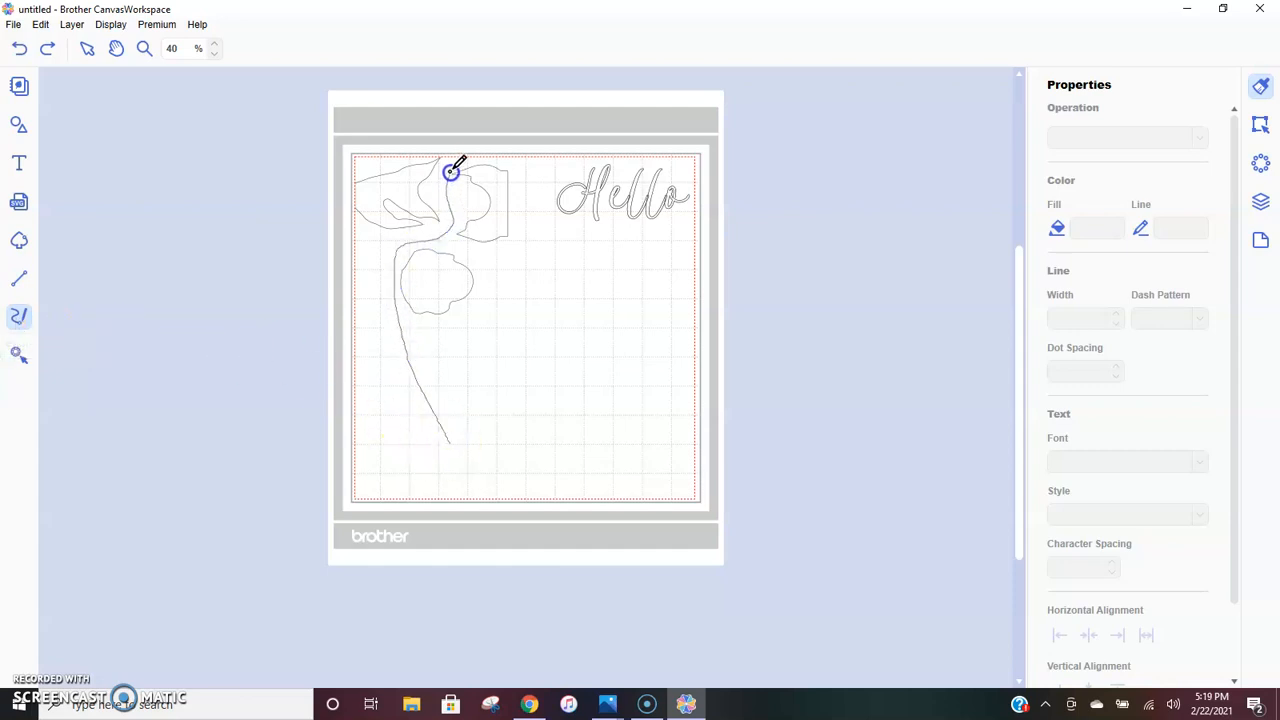
mouse_move(558, 241)
left_mouse_down()
mouse_move(665, 248)
mouse_move(689, 213)
mouse_move(686, 412)
left_mouse_up()
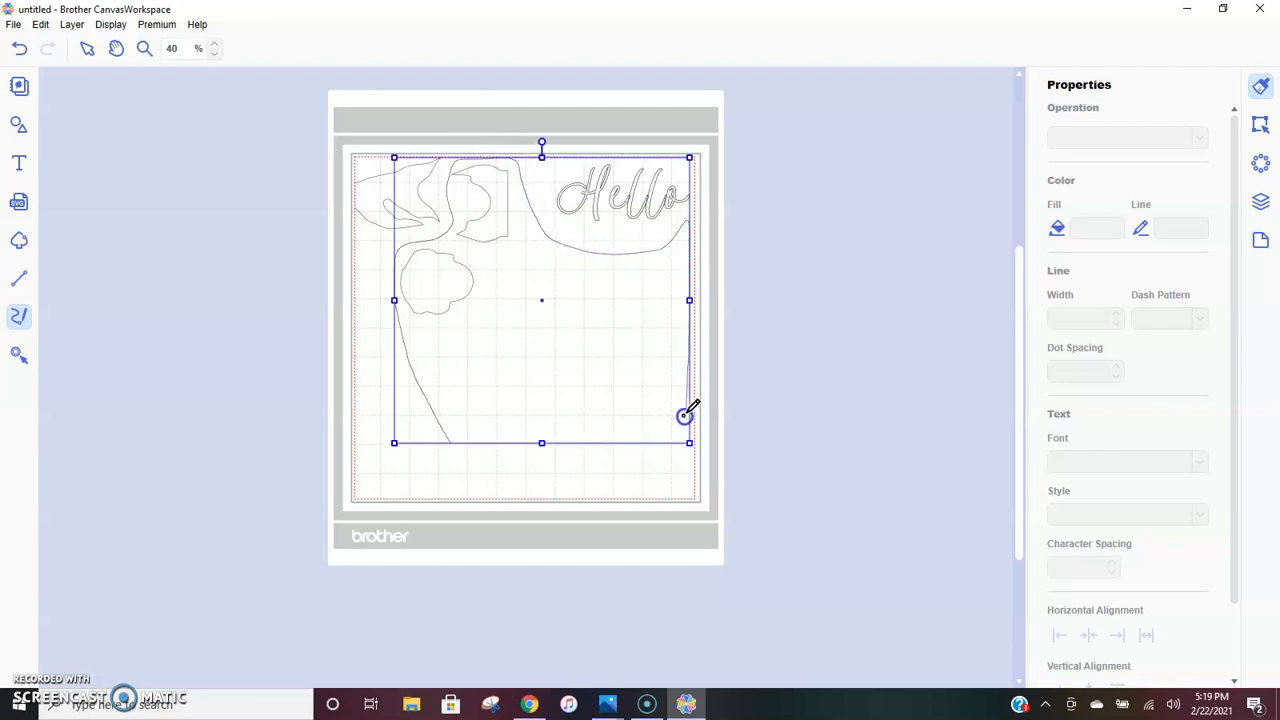
mouse_move(492, 312)
left_mouse_down()
mouse_move(612, 340)
mouse_move(581, 292)
mouse_move(555, 405)
mouse_move(500, 414)
left_mouse_up()
left_click_drag(604, 428, 612, 429)
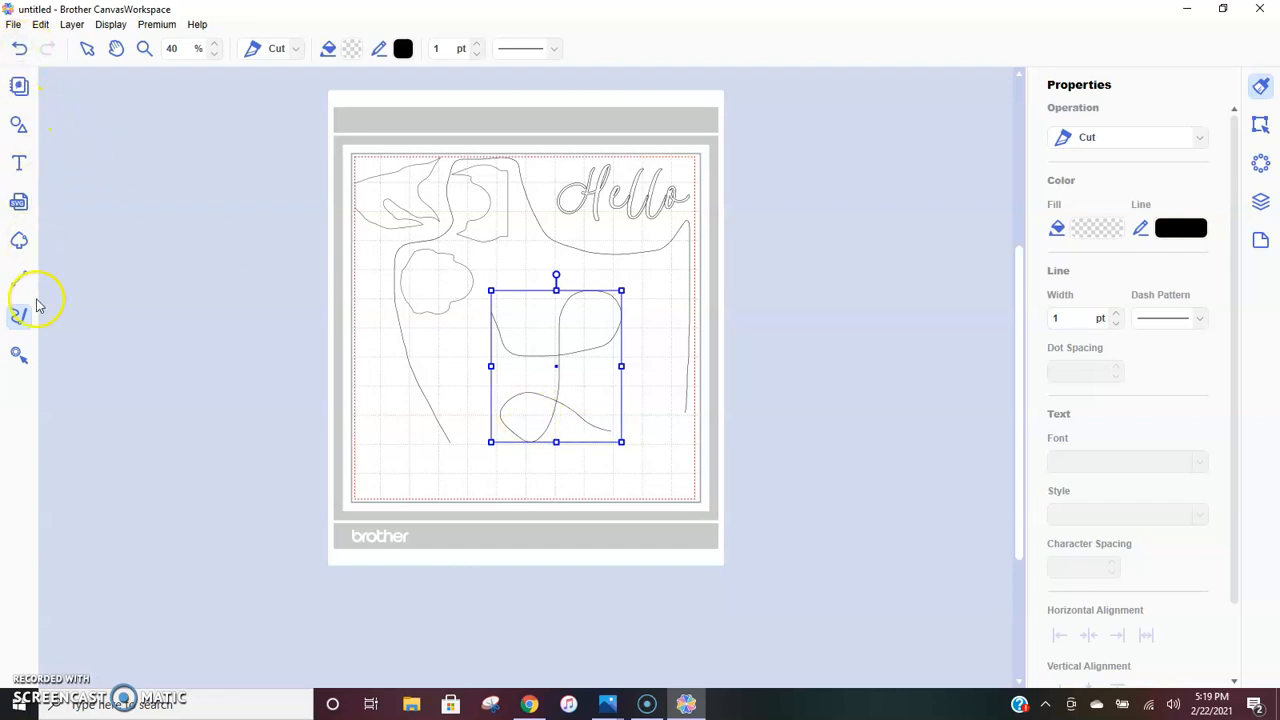
left_click(17, 52)
left_click(17, 54)
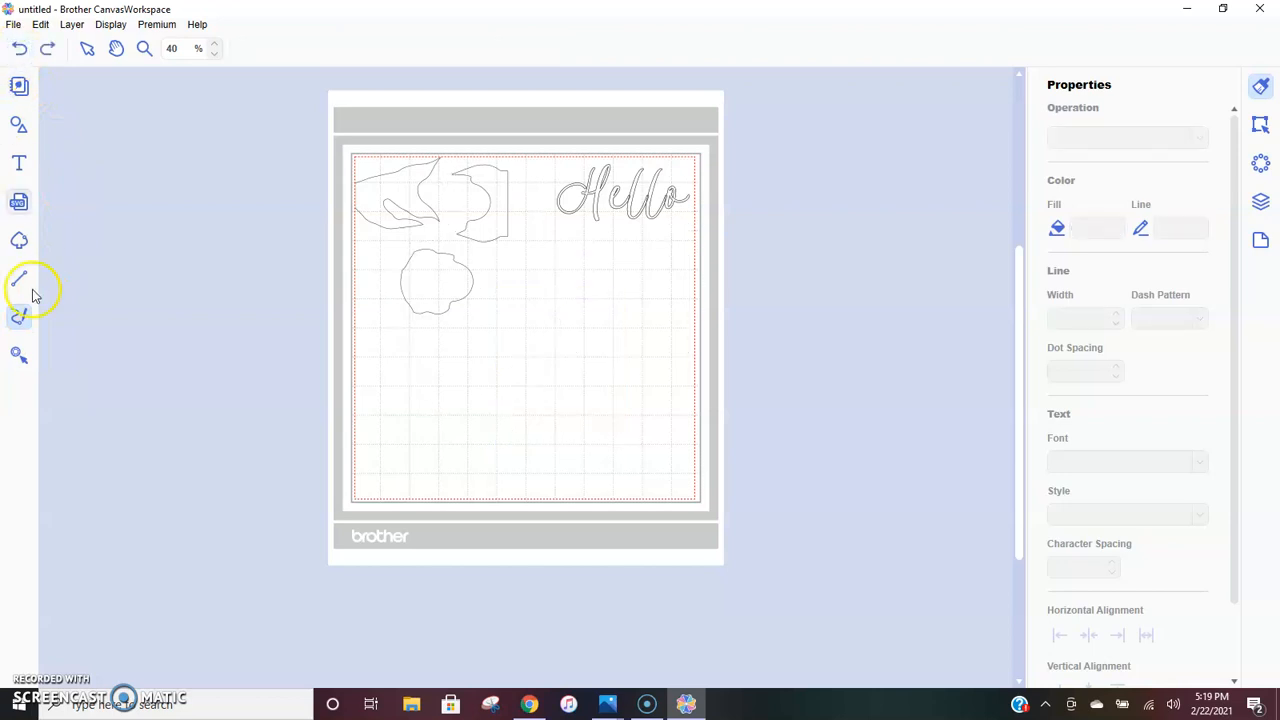
Step: Place SS10 rhinestones one by one in a rough ring below the "Hello" text
left_click(20, 358)
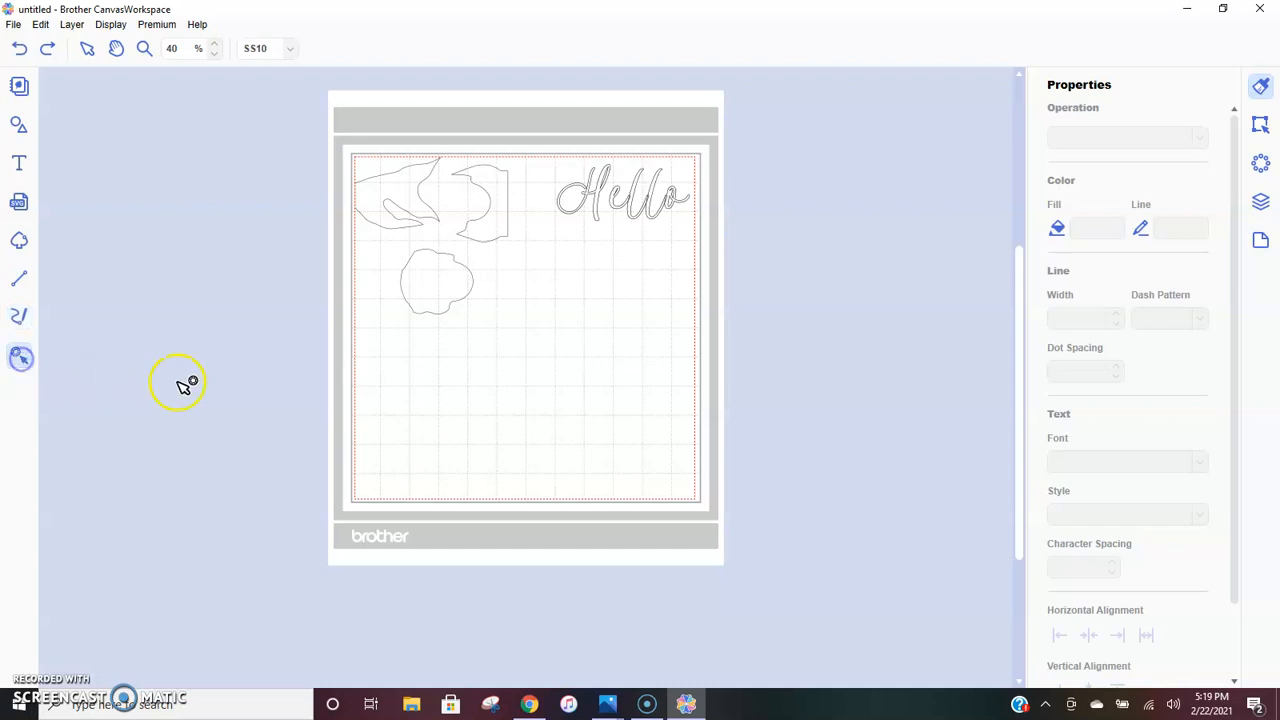
left_click(531, 350)
left_click(567, 269)
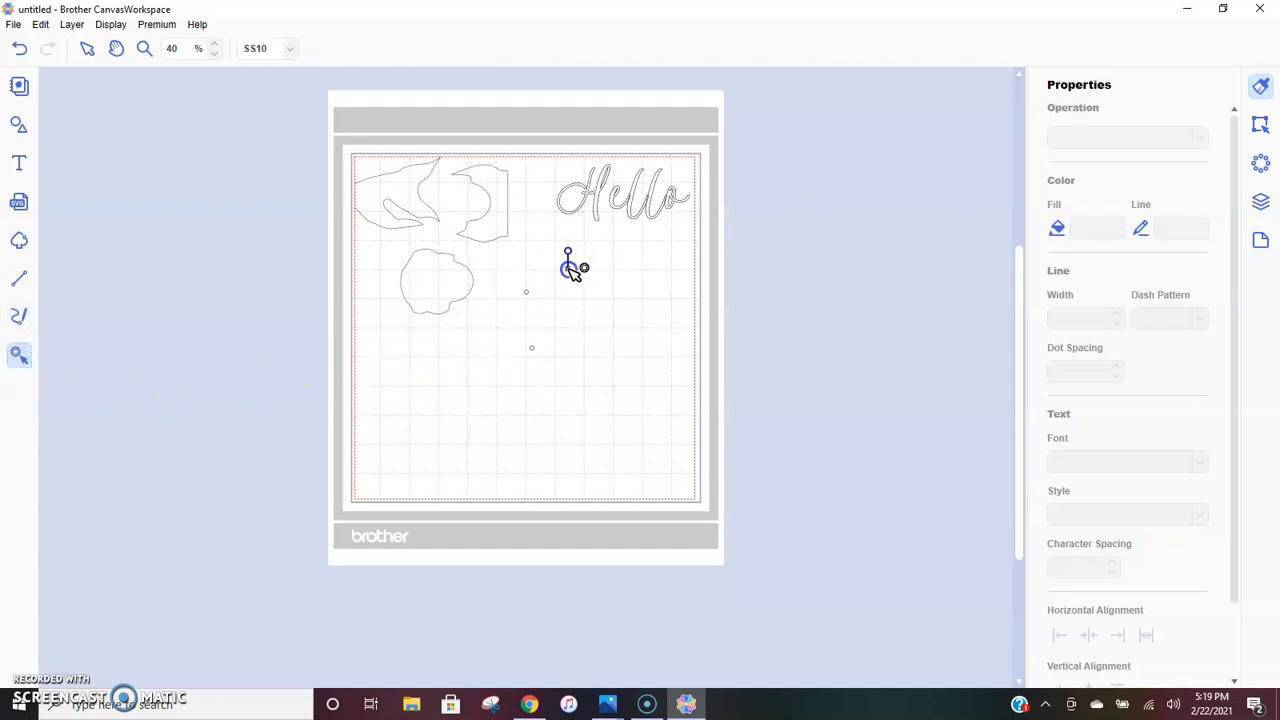
left_click(607, 269)
left_click(621, 307)
left_click(616, 372)
left_click(558, 387)
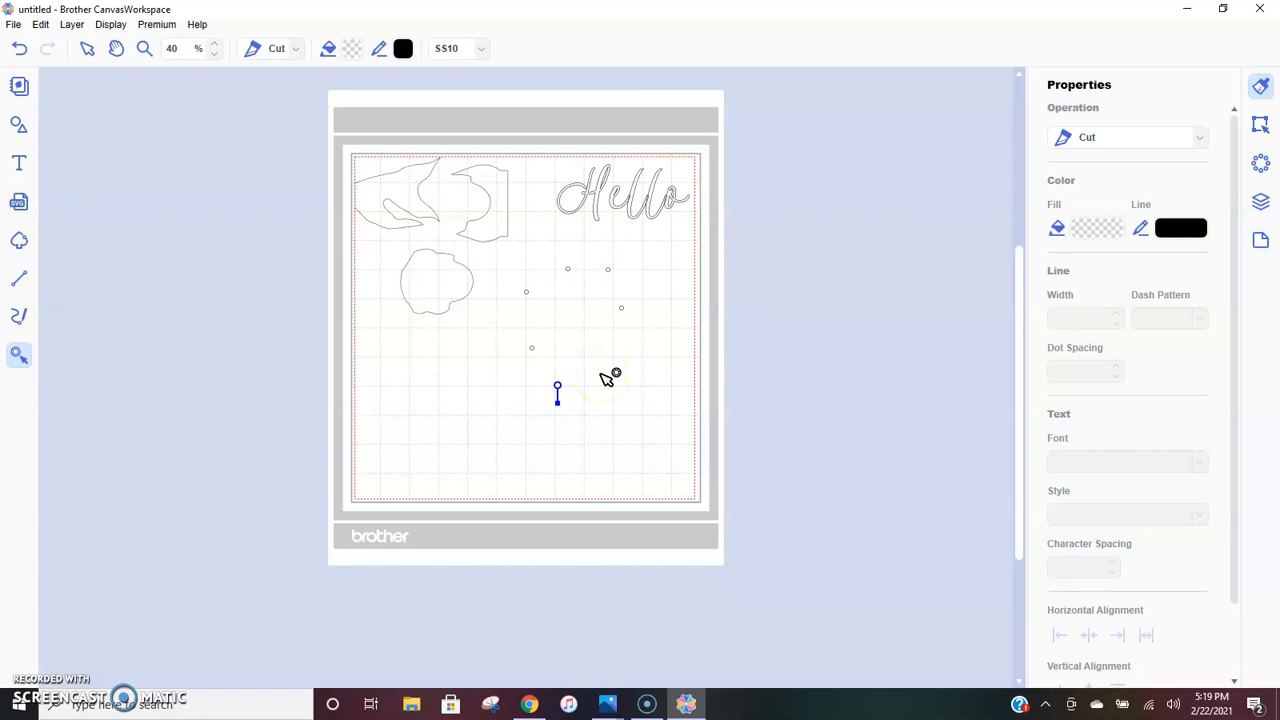
Step: Start a new blank project without saving the changes to the current design
left_click(14, 25)
left_click(26, 42)
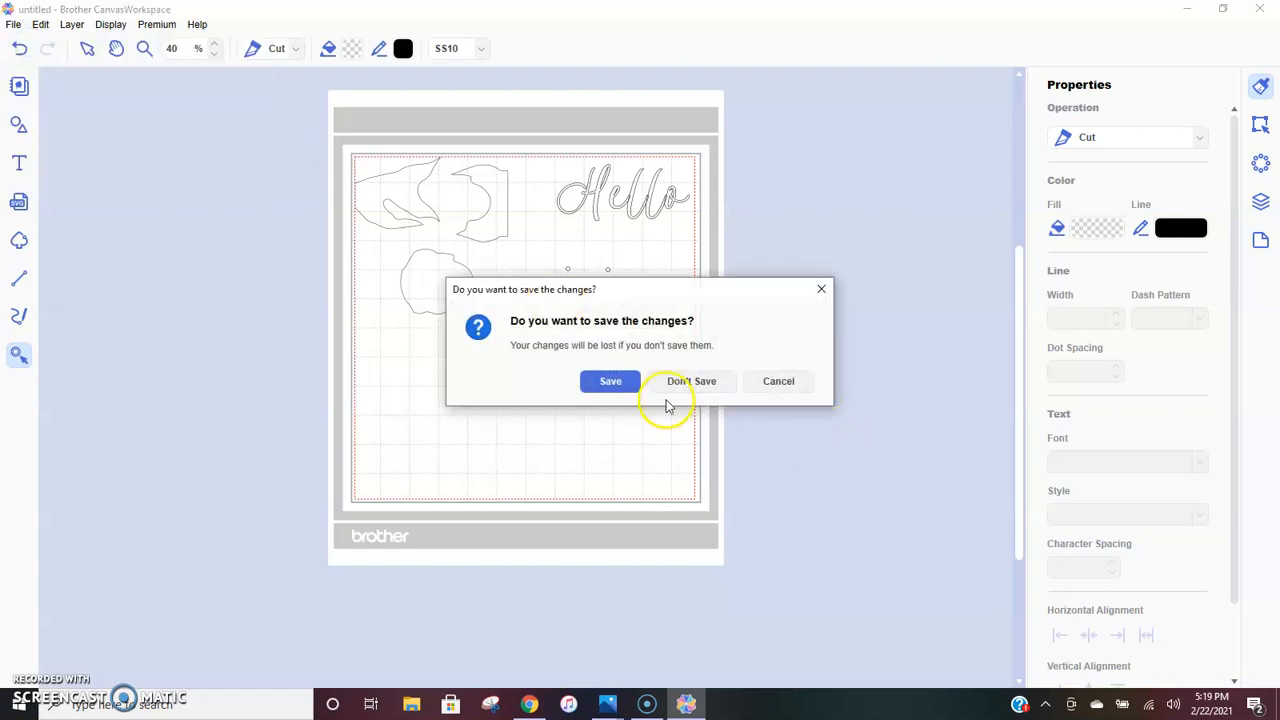
left_click(683, 387)
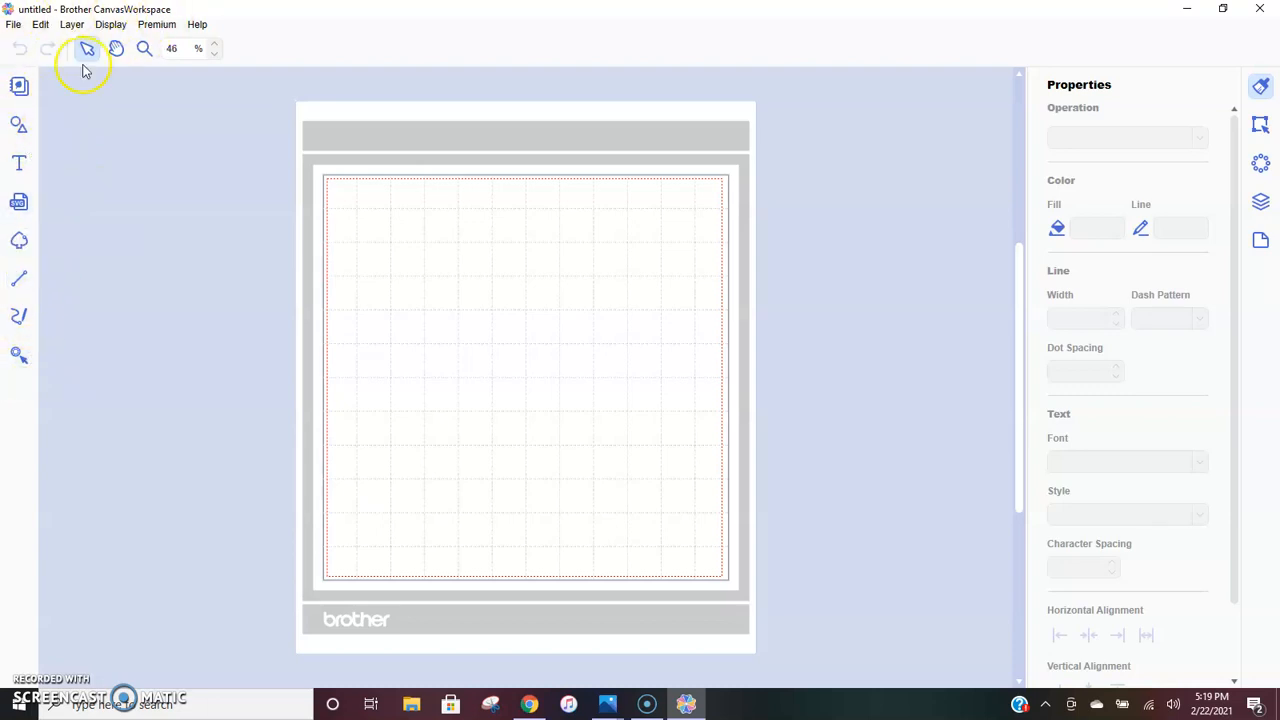
Step: Place a rounded square and a rounded rectangle from the basic shapes on the mat so that they partly overlap
left_click(20, 124)
left_click(56, 95)
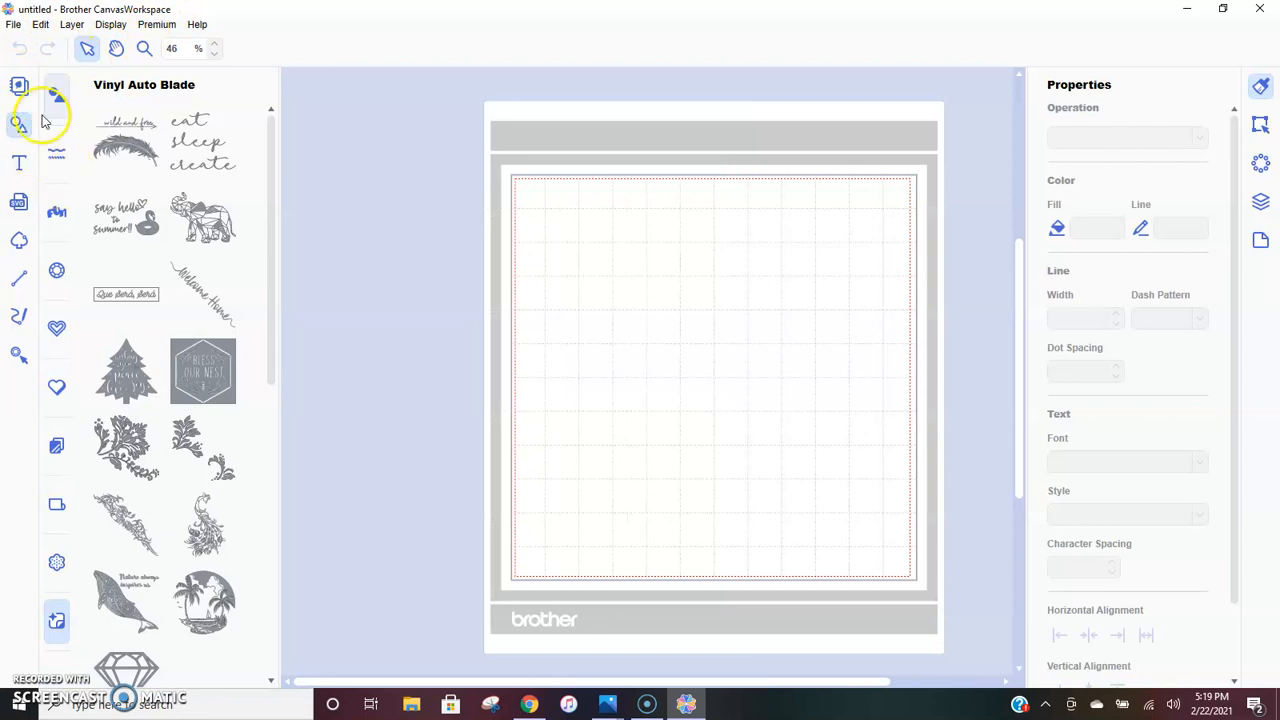
left_click_drag(130, 185, 578, 228)
left_click_drag(212, 389, 670, 287)
left_click_drag(576, 250, 606, 374)
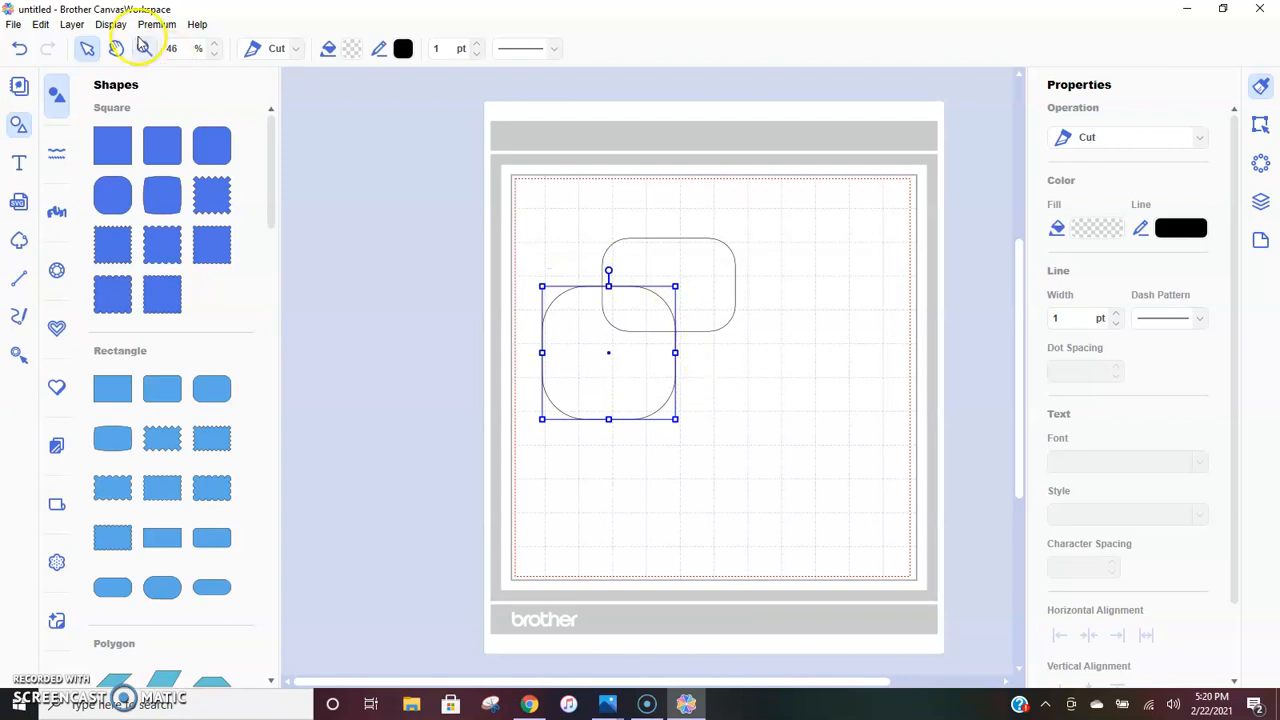
Step: Weld the overlapping rounded square and rounded rectangle into one outline with Process Overlap, and undo the weld
left_click(44, 26)
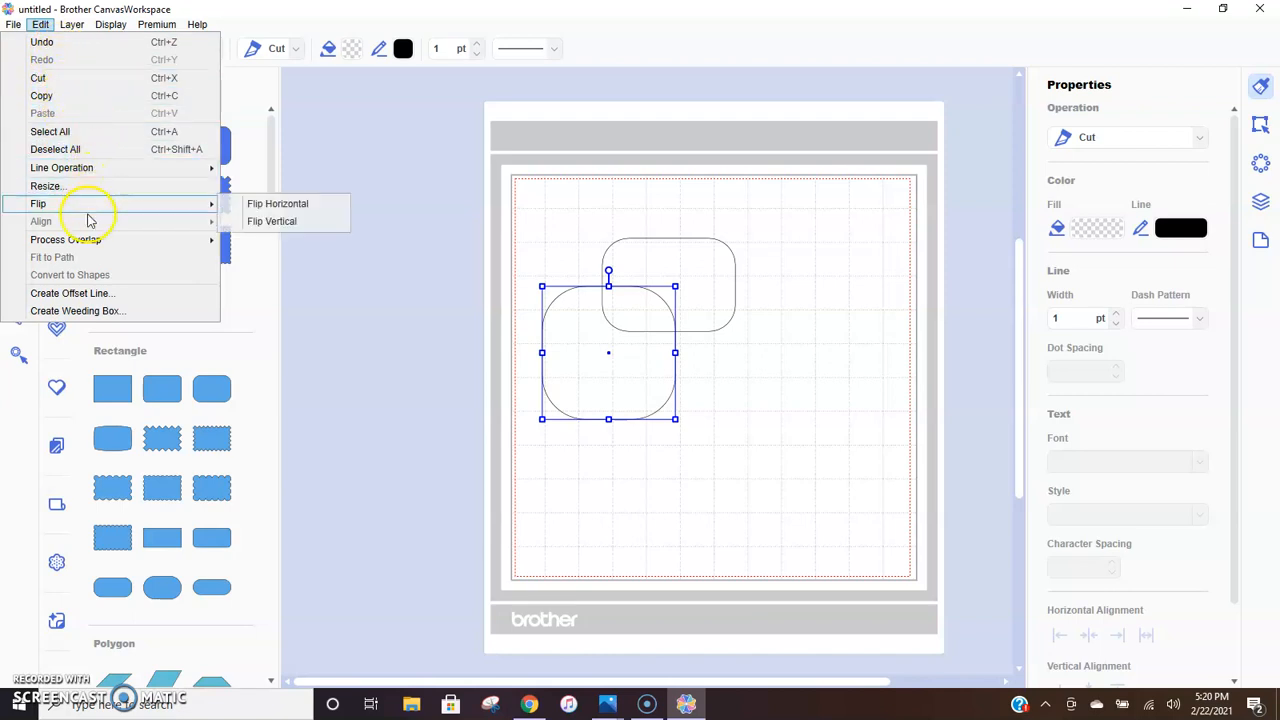
mouse_move(115, 244)
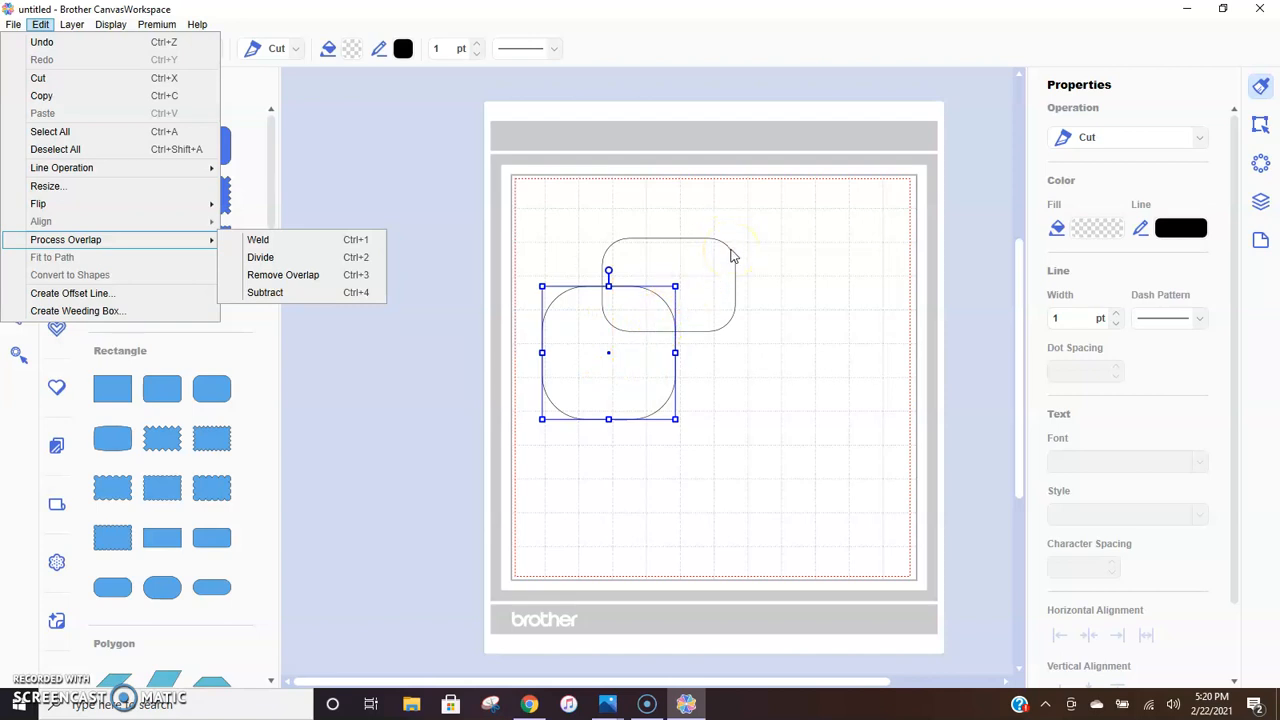
left_click(721, 421)
left_click(676, 398)
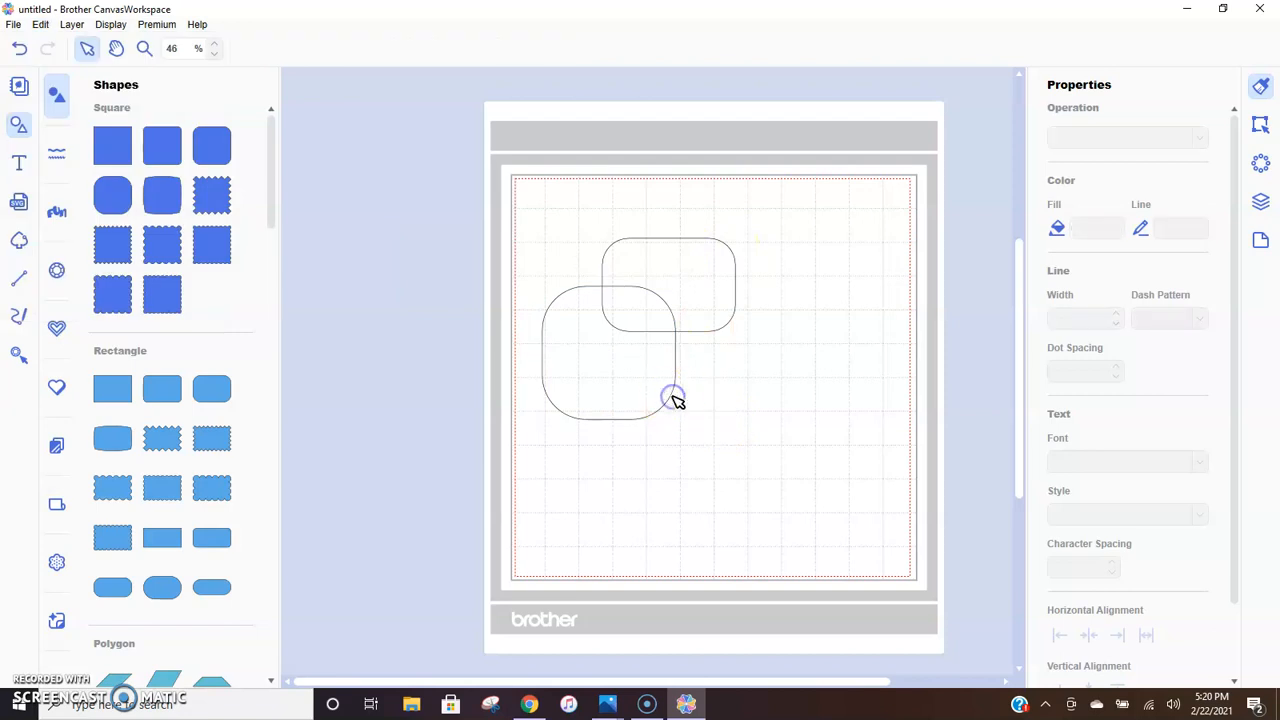
left_click(718, 333, "shift")
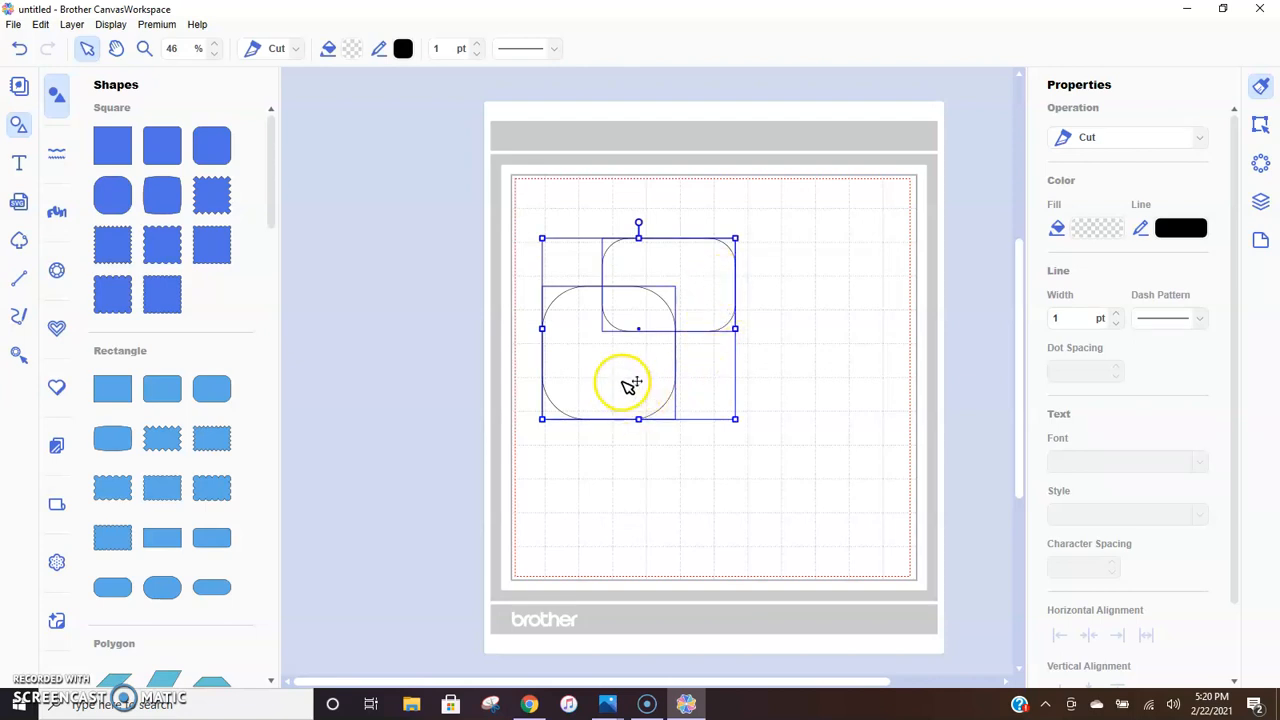
left_click(41, 25)
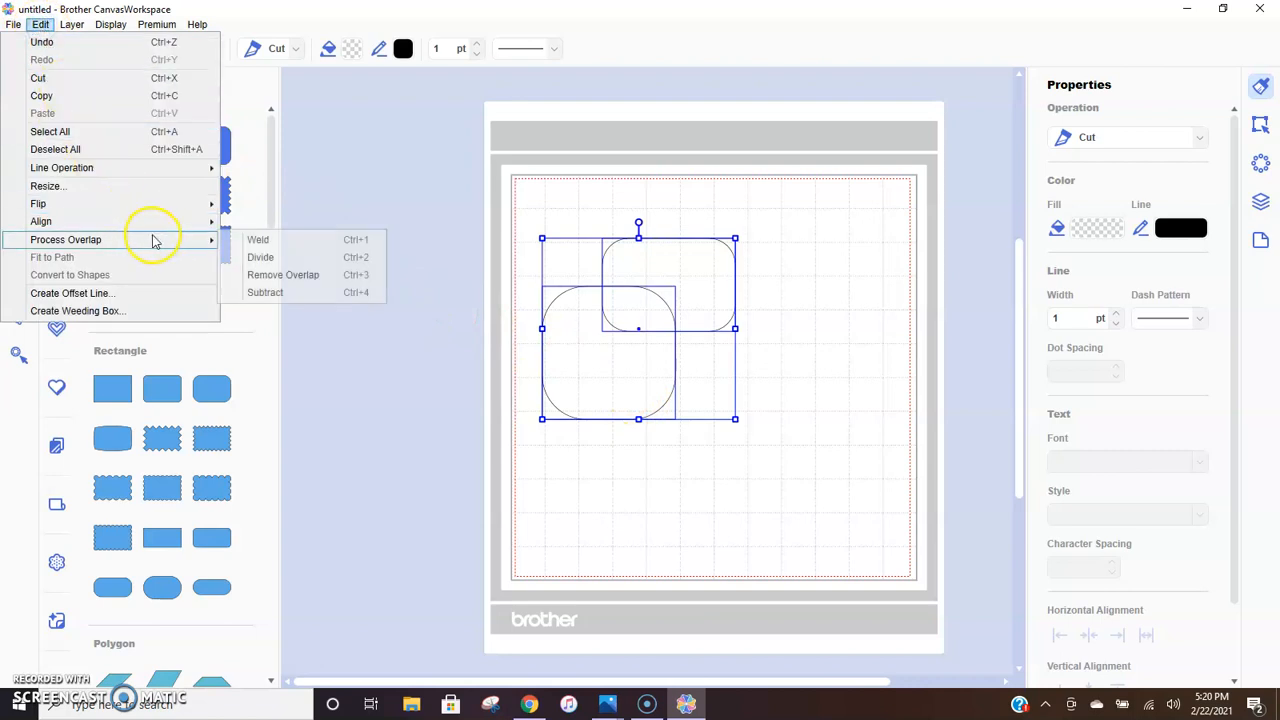
left_click(254, 242)
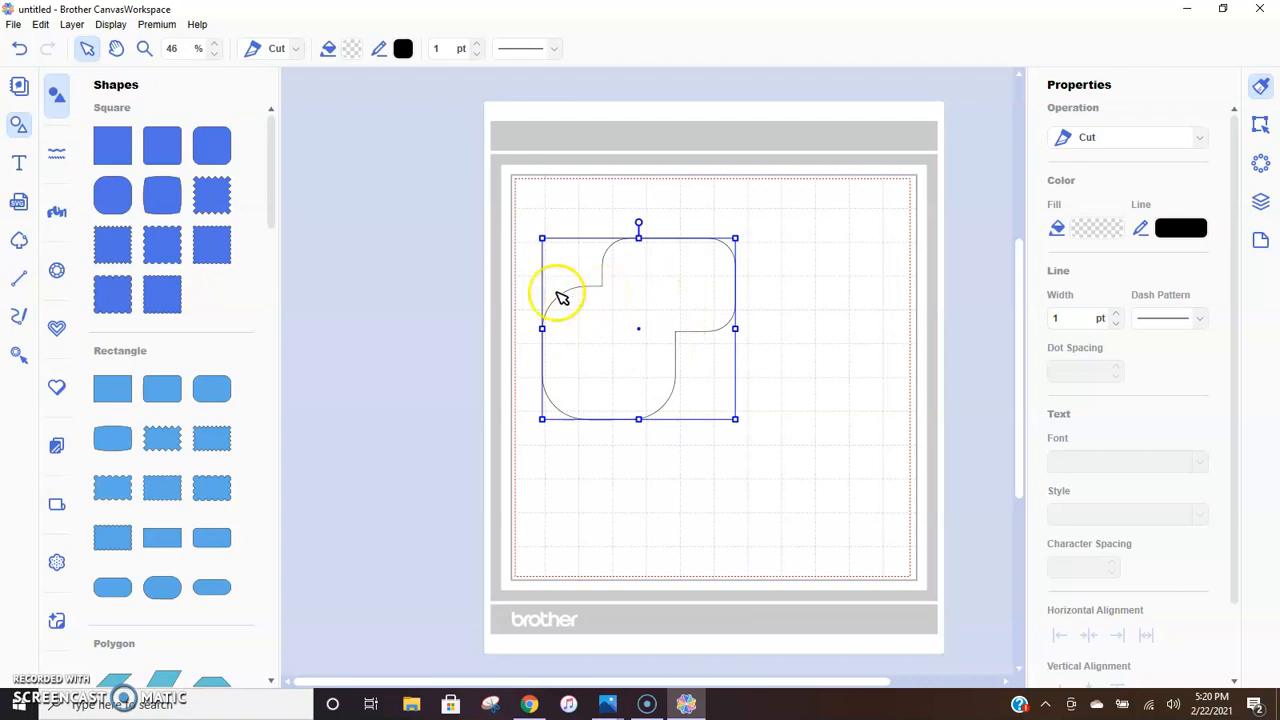
left_click(19, 50)
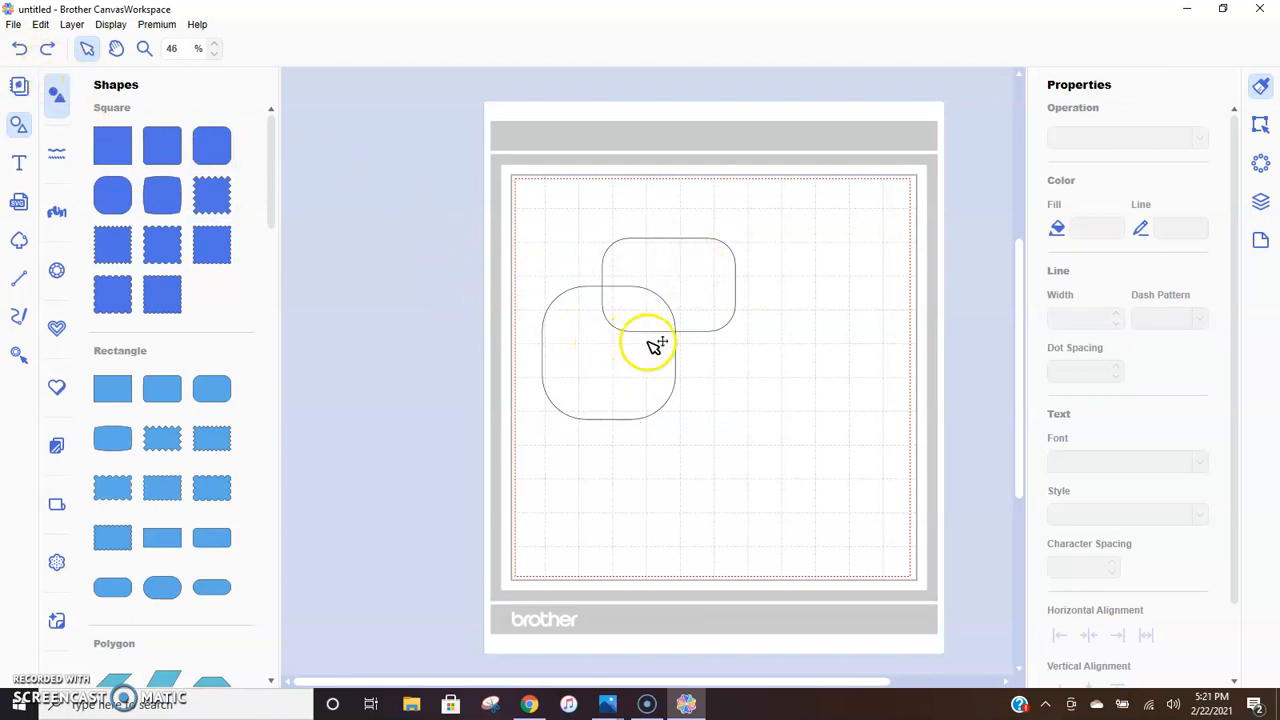
Step: Select both overlapping shapes and apply the Remove Overlap operation of Process Overlap to them
left_click(668, 301)
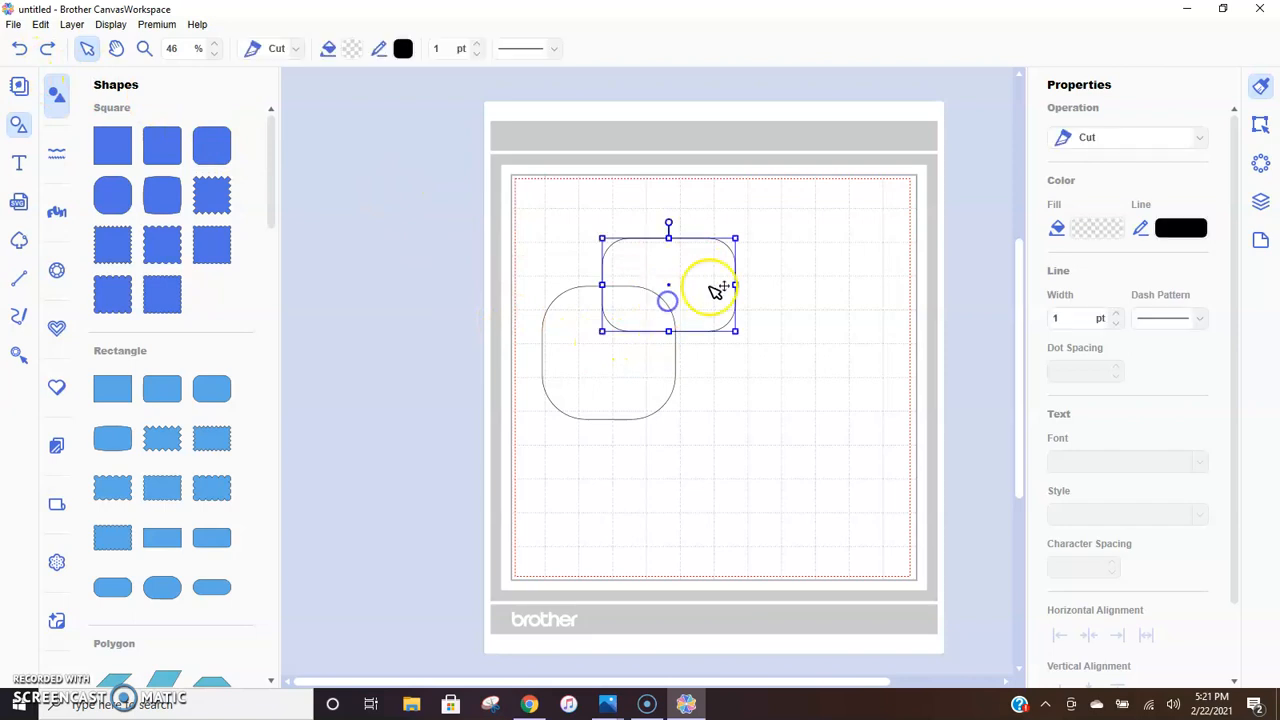
left_click(681, 373, "shift")
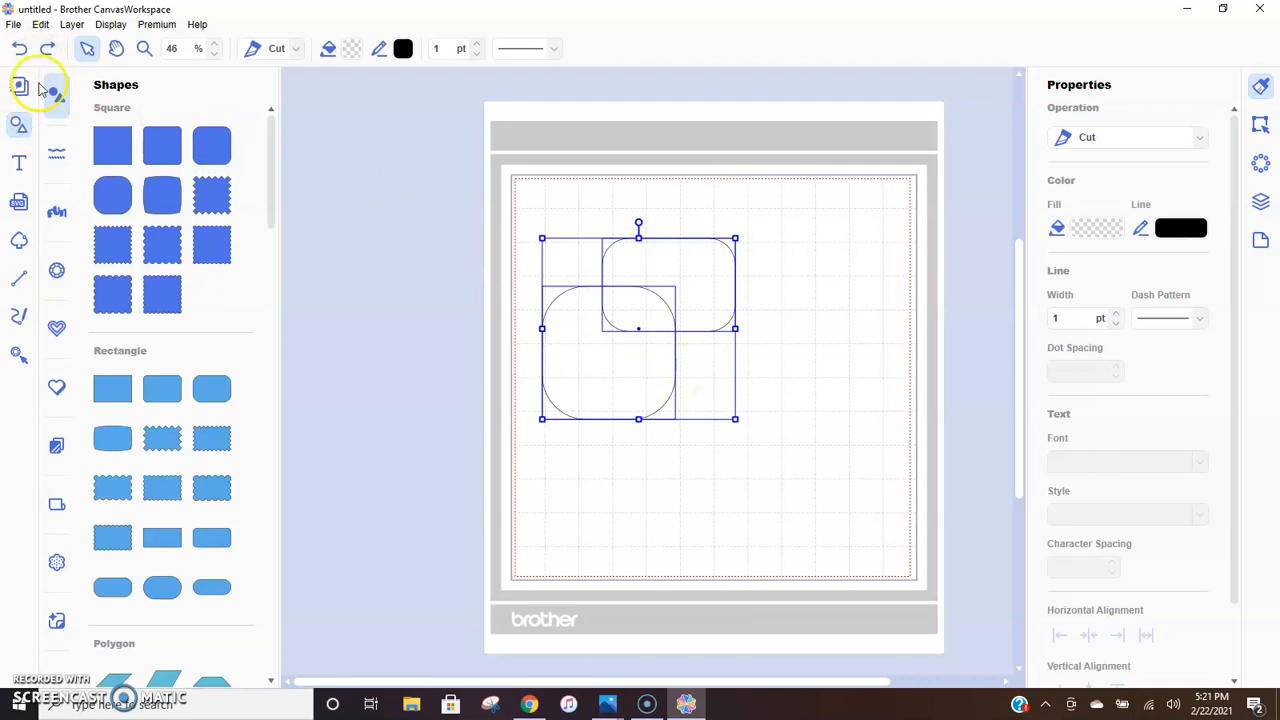
left_click(40, 24)
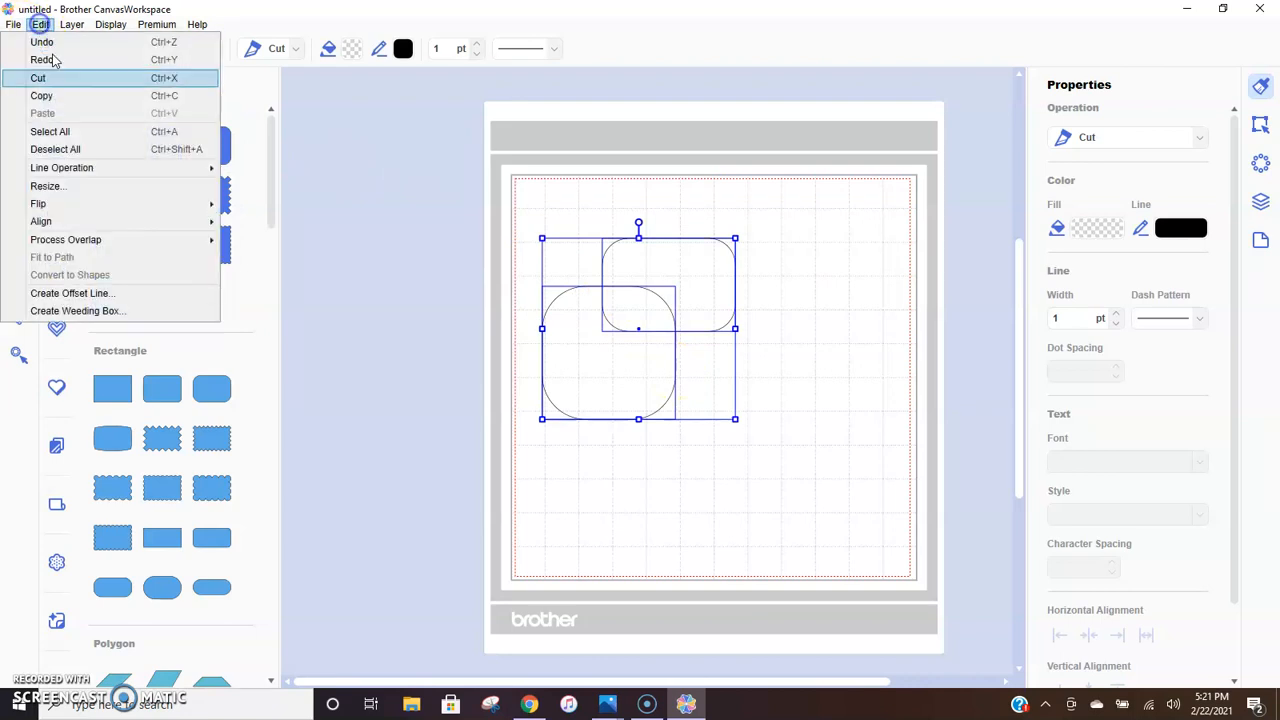
left_click(213, 241)
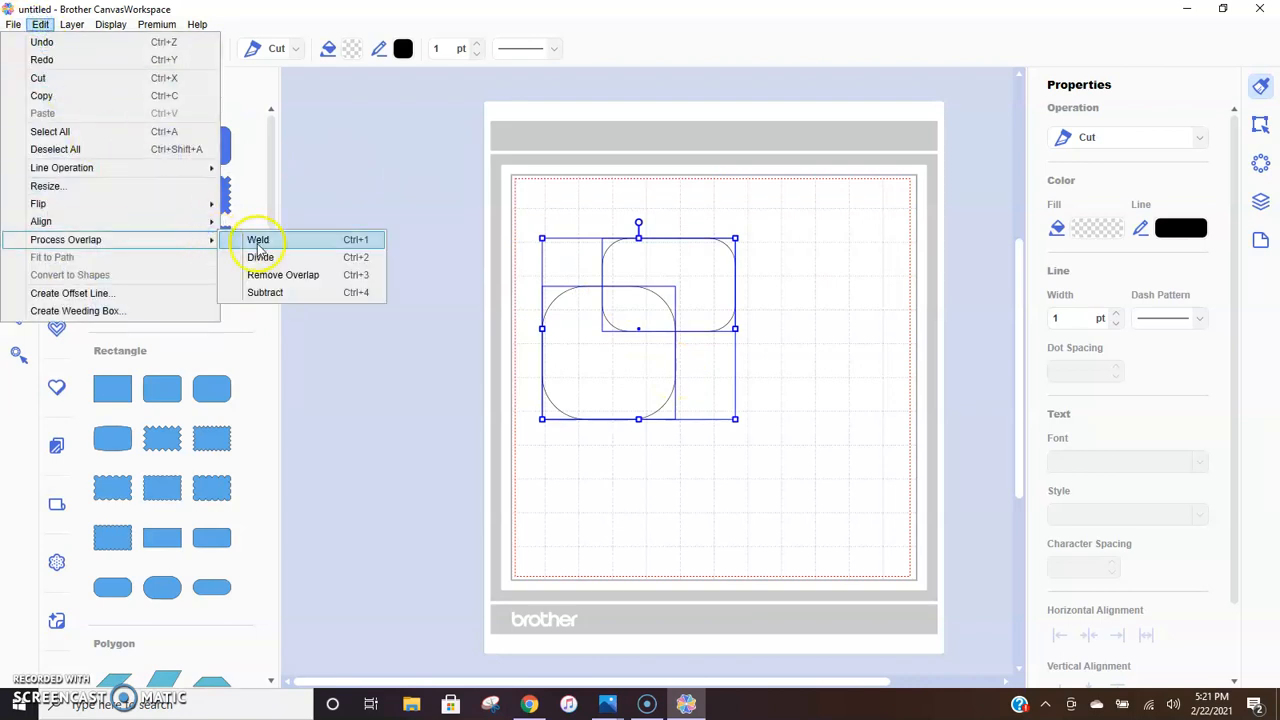
left_click(268, 277)
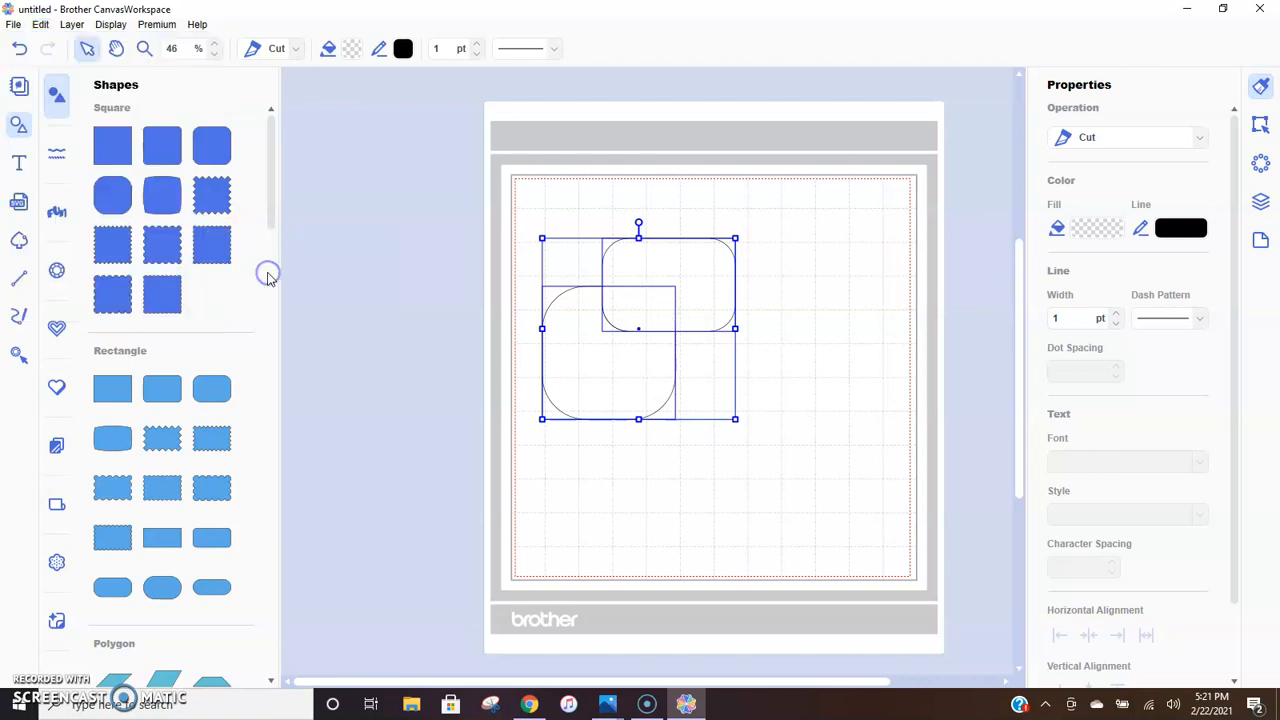
left_click(802, 424)
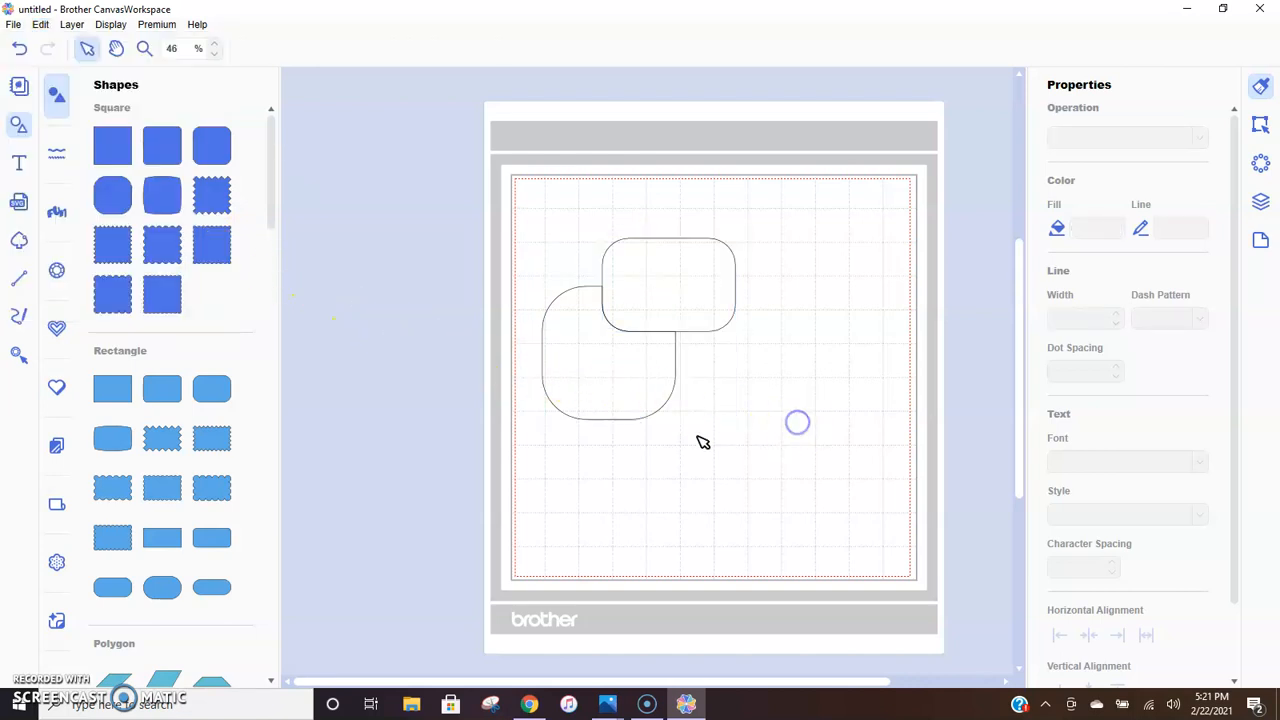
Step: Move the notched rounded square down on the mat, clear of the rounded rectangle
left_click(640, 375)
left_click_drag(640, 375, 644, 449)
left_click(774, 398)
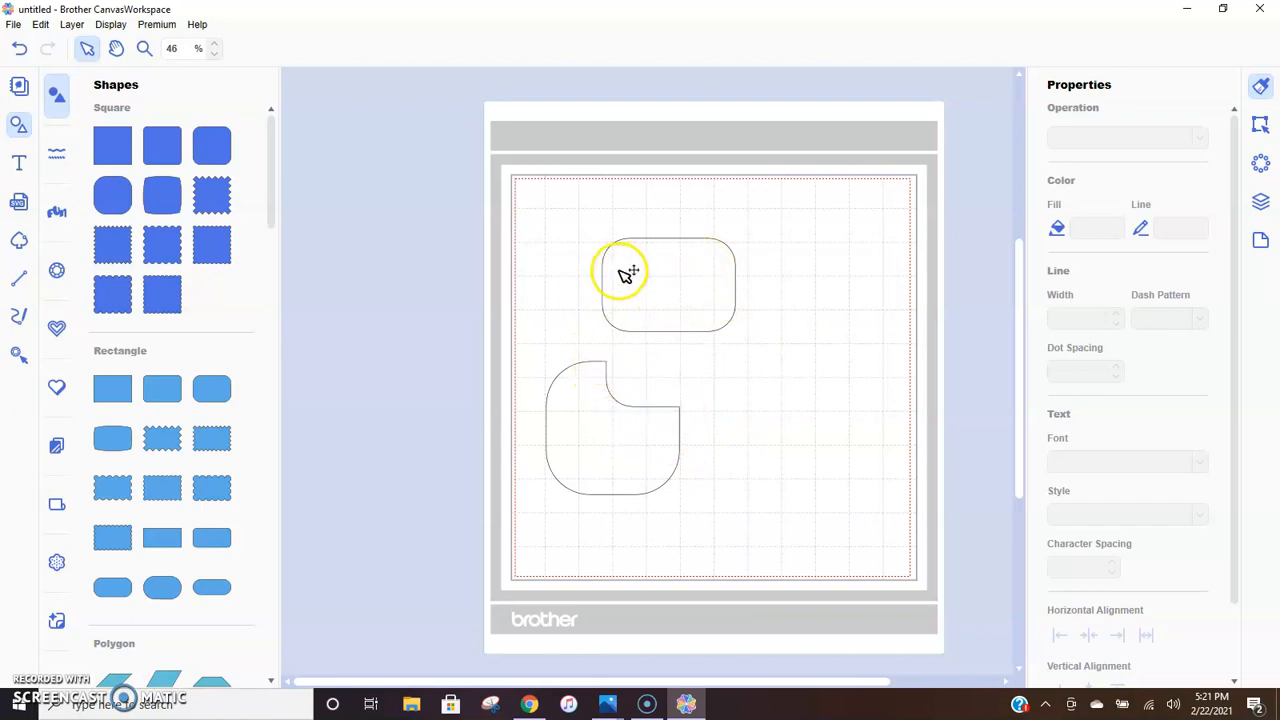
Step: Create a weeding box around the notched rounded square with Optimize the Weeding Lines and 0.12" minimum spacing
left_click(41, 24)
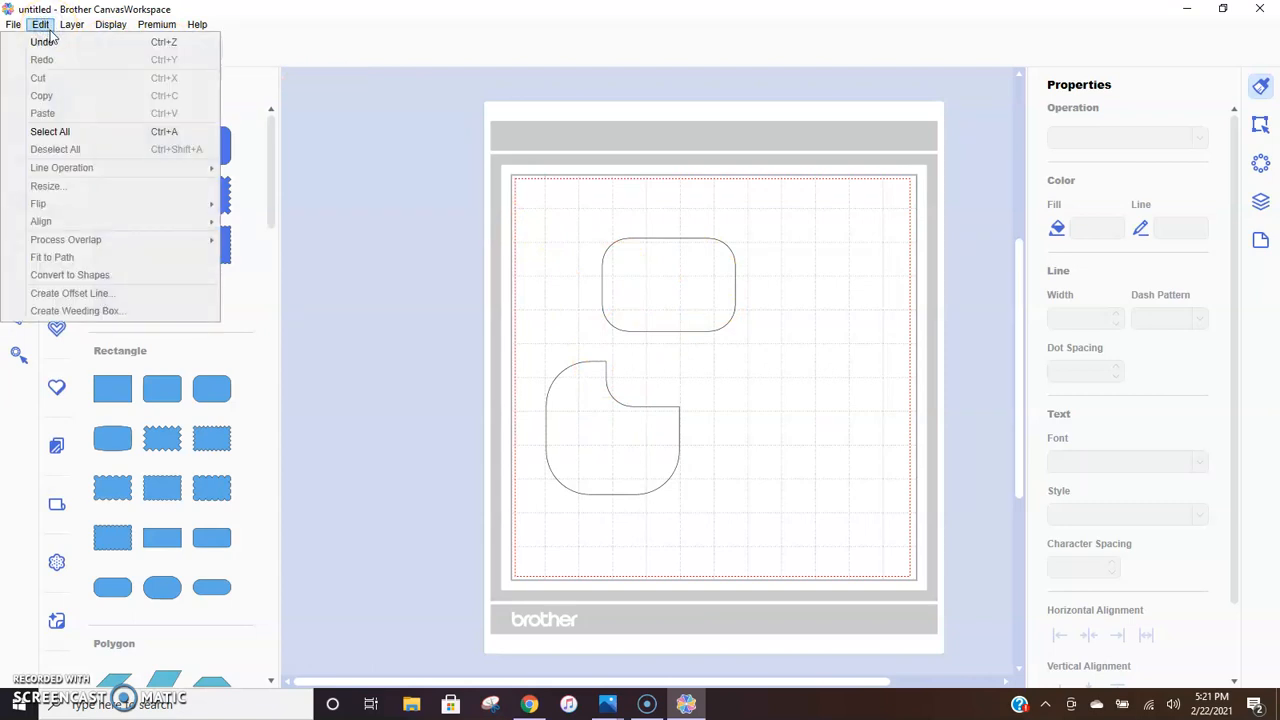
left_click(85, 316)
left_click(615, 400)
left_click(40, 24)
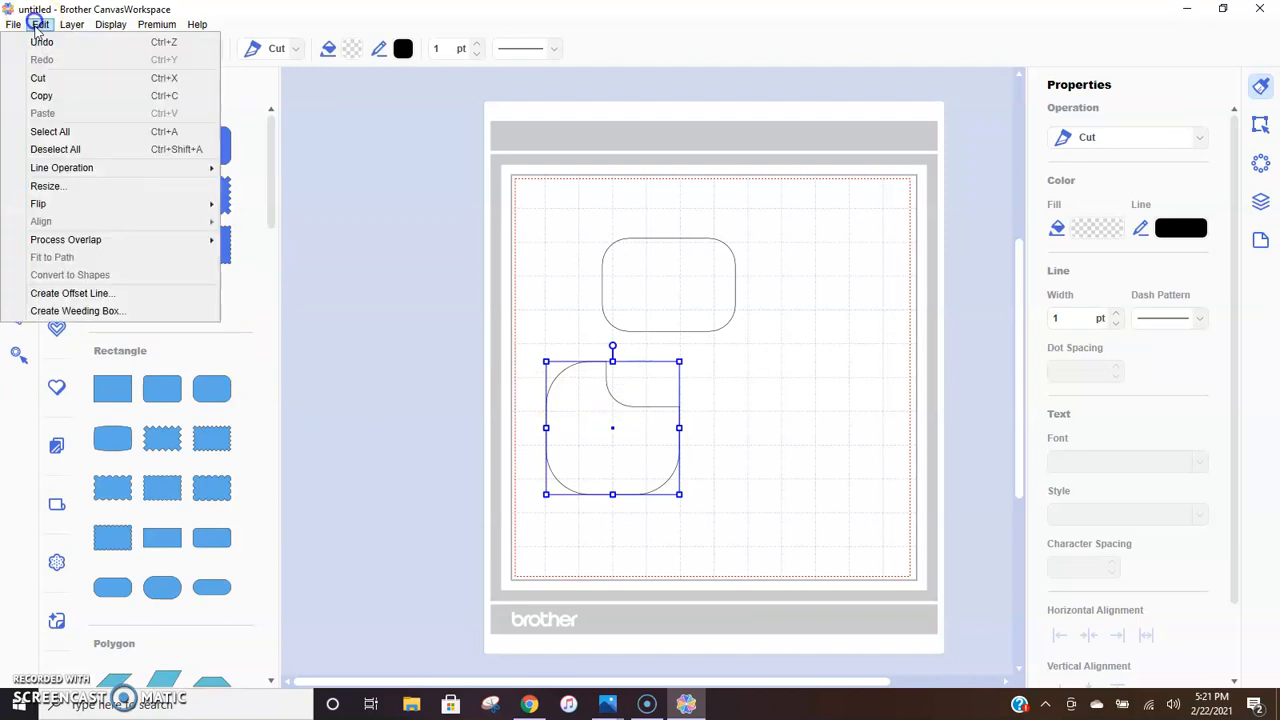
left_click(92, 313)
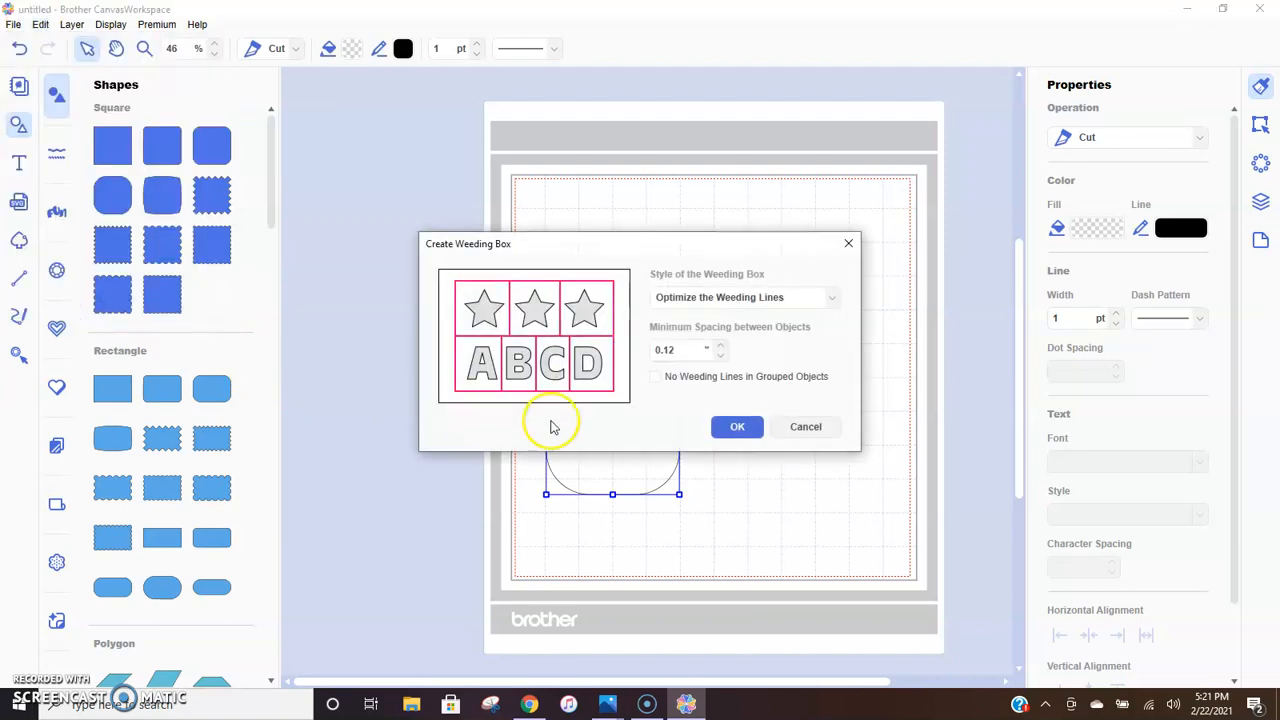
left_click(748, 430)
left_click(591, 394)
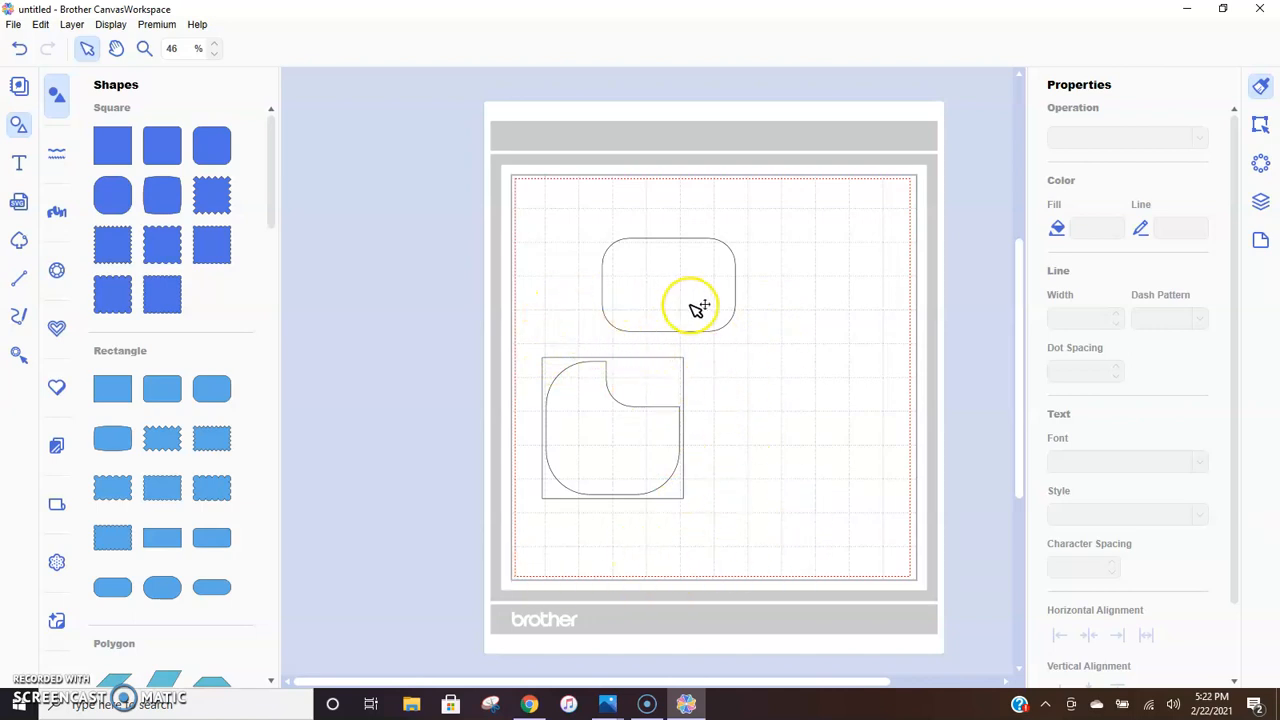
Step: Review the available file import and export, layer, display, premium and help commands
left_click(15, 26)
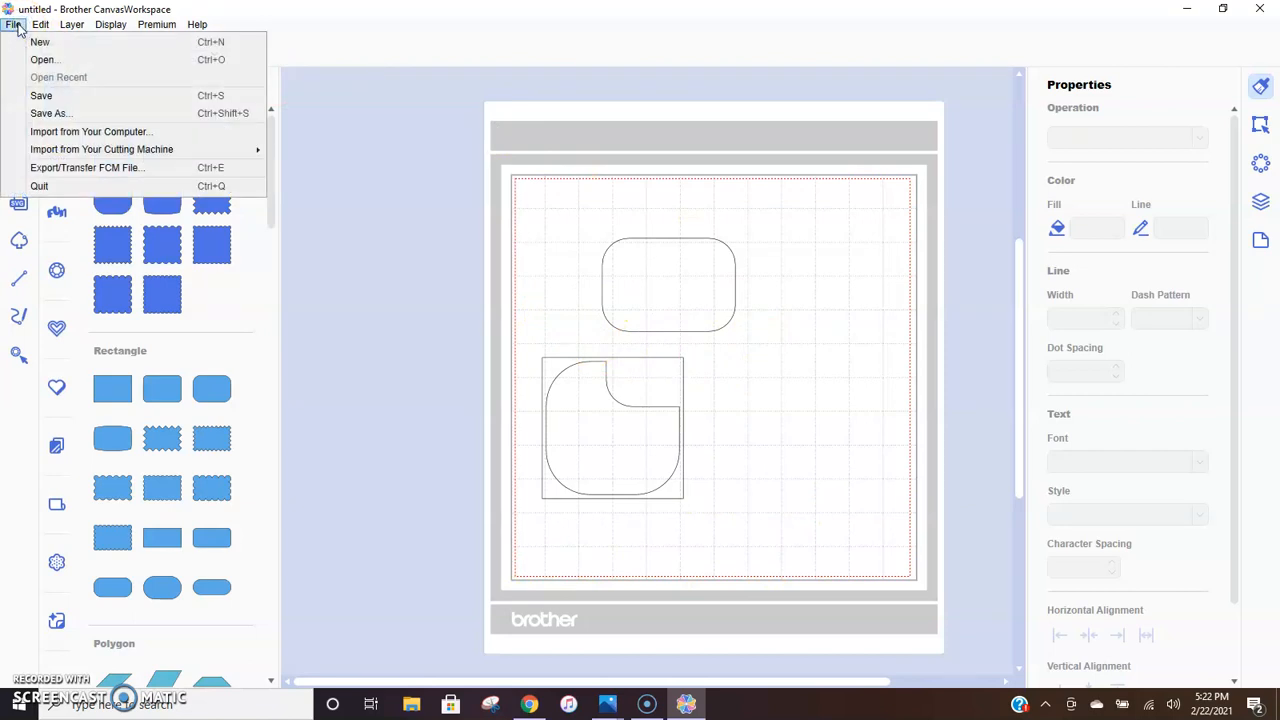
left_click(43, 140)
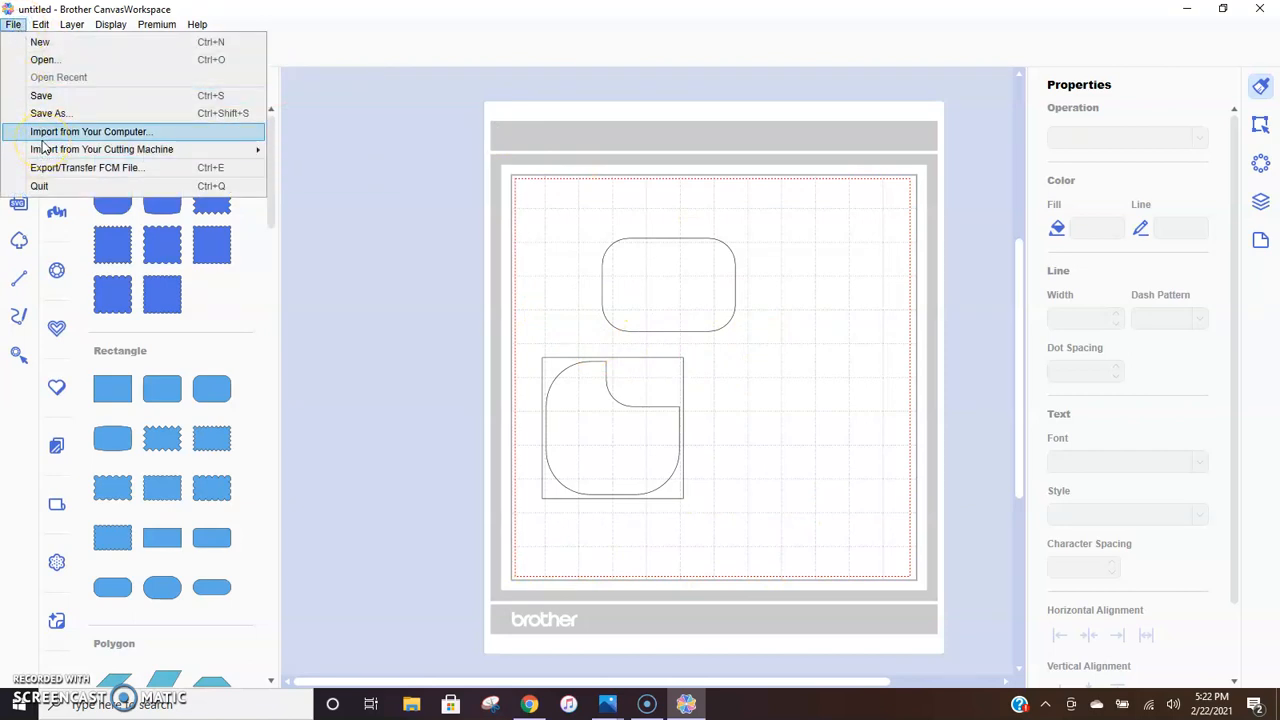
mouse_move(42, 158)
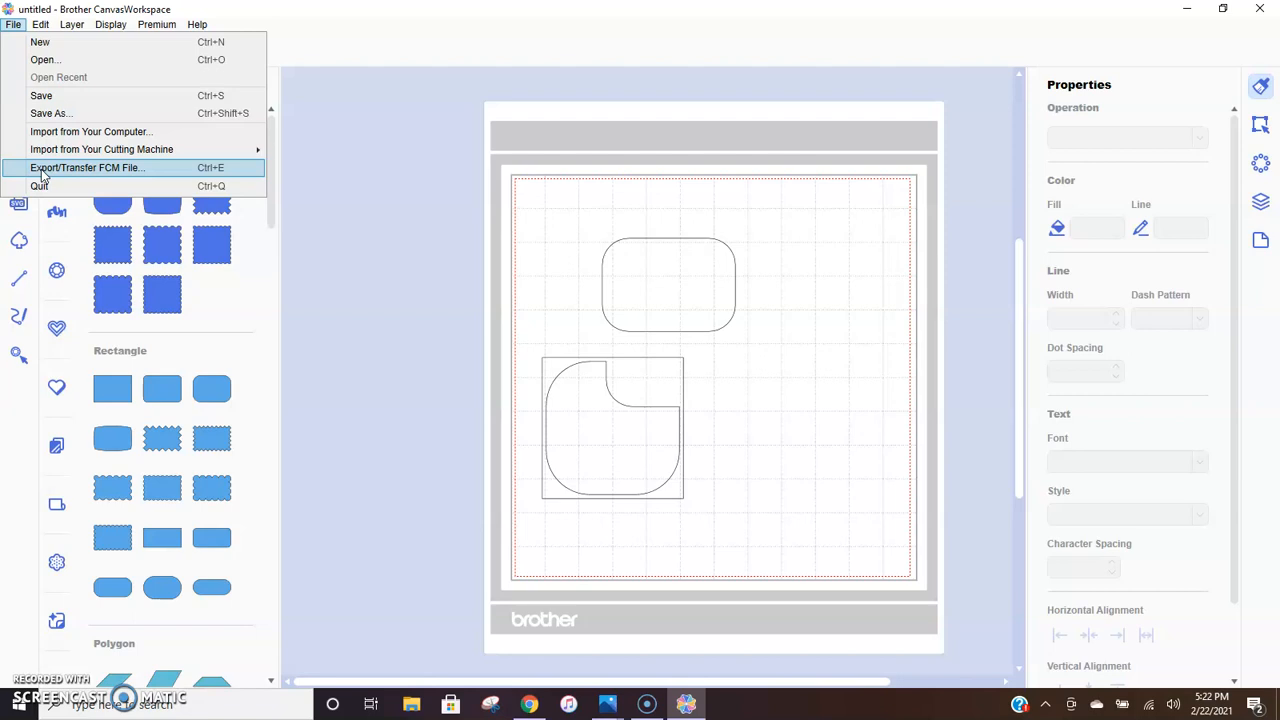
left_click(76, 107)
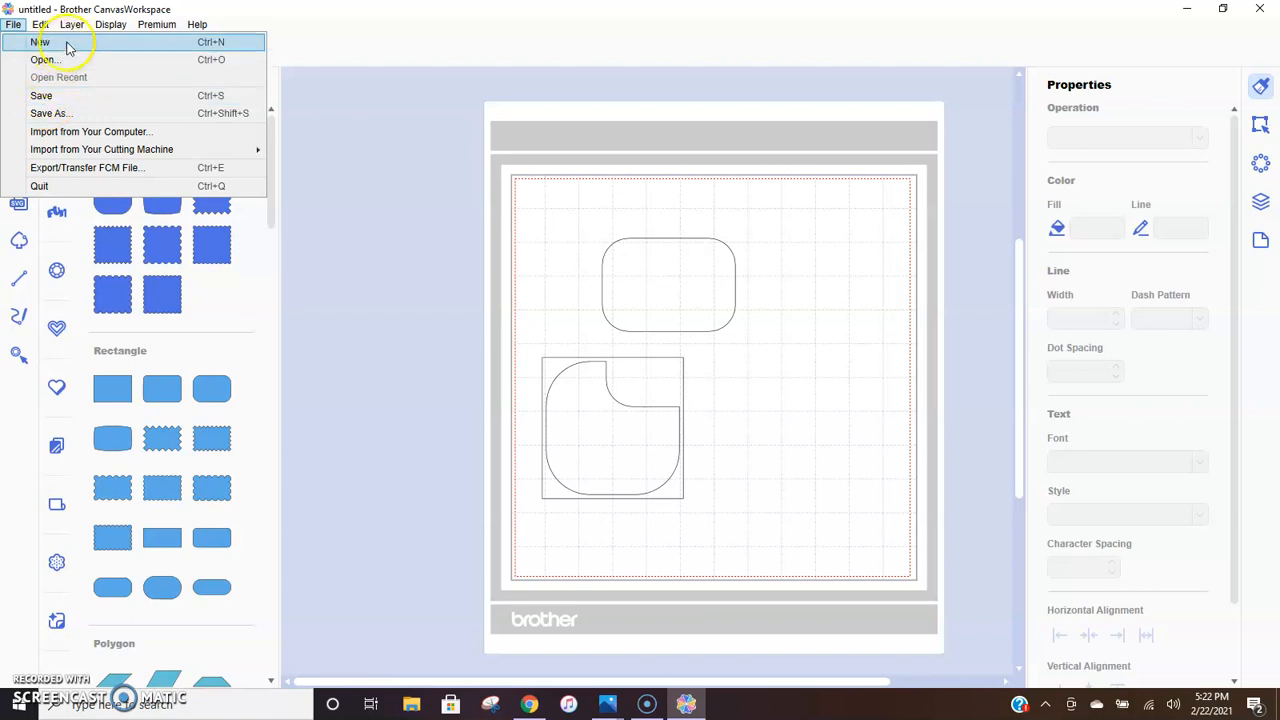
mouse_move(78, 30)
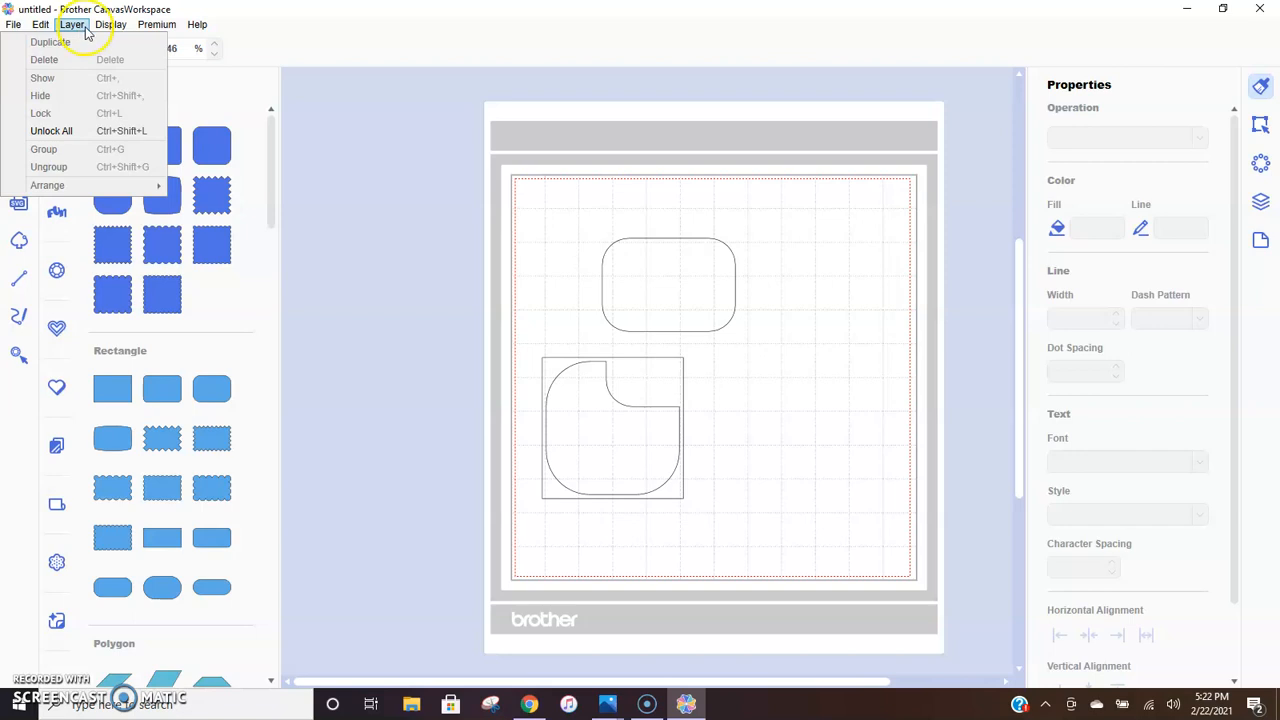
left_click(104, 26)
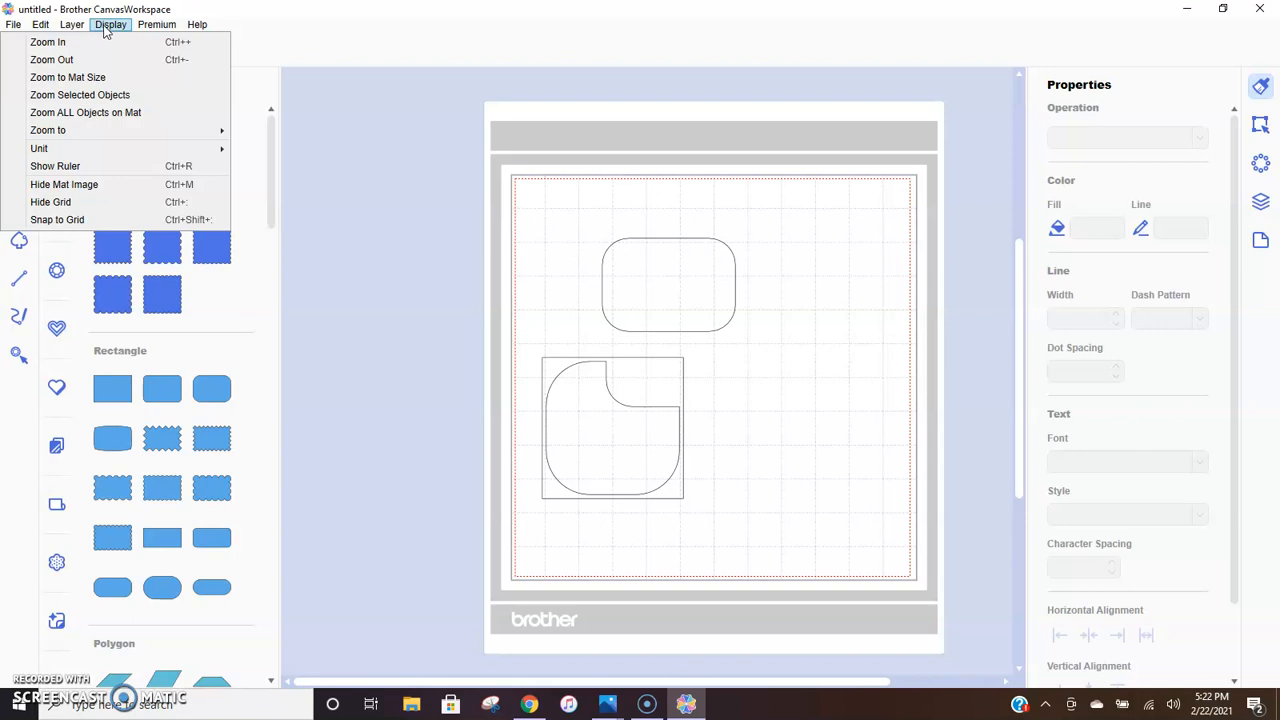
left_click(145, 27)
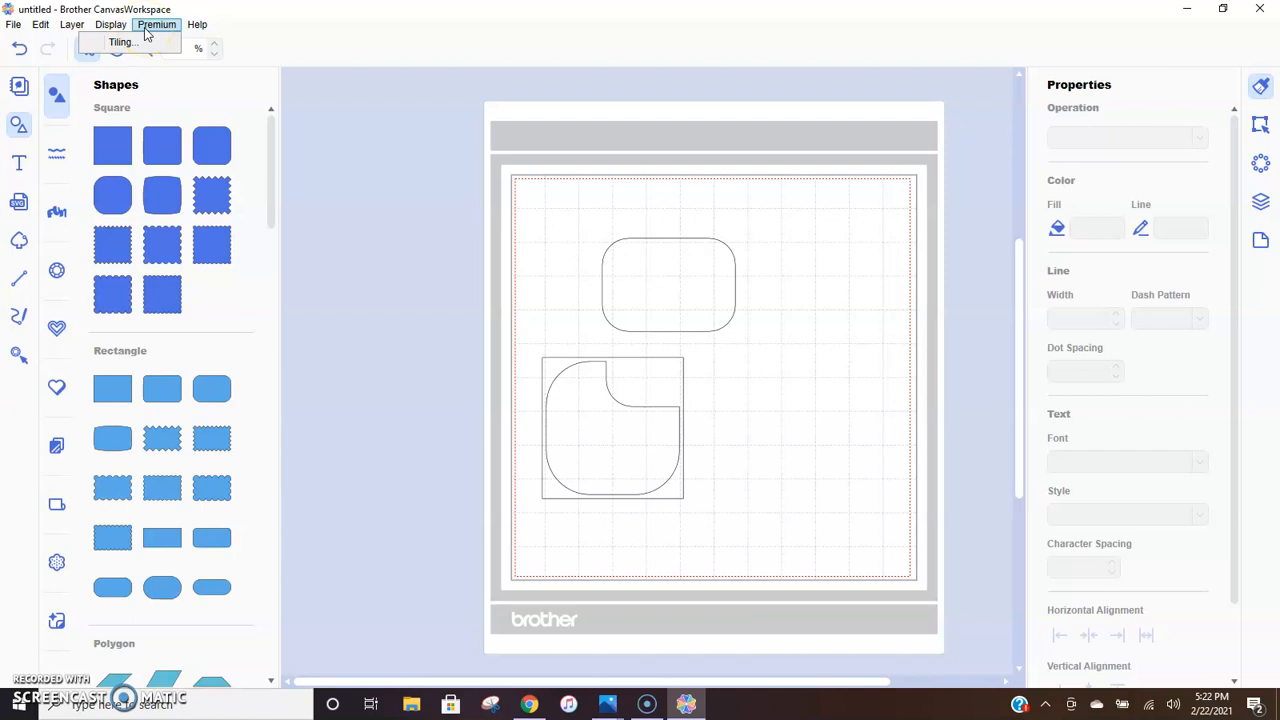
left_click(196, 27)
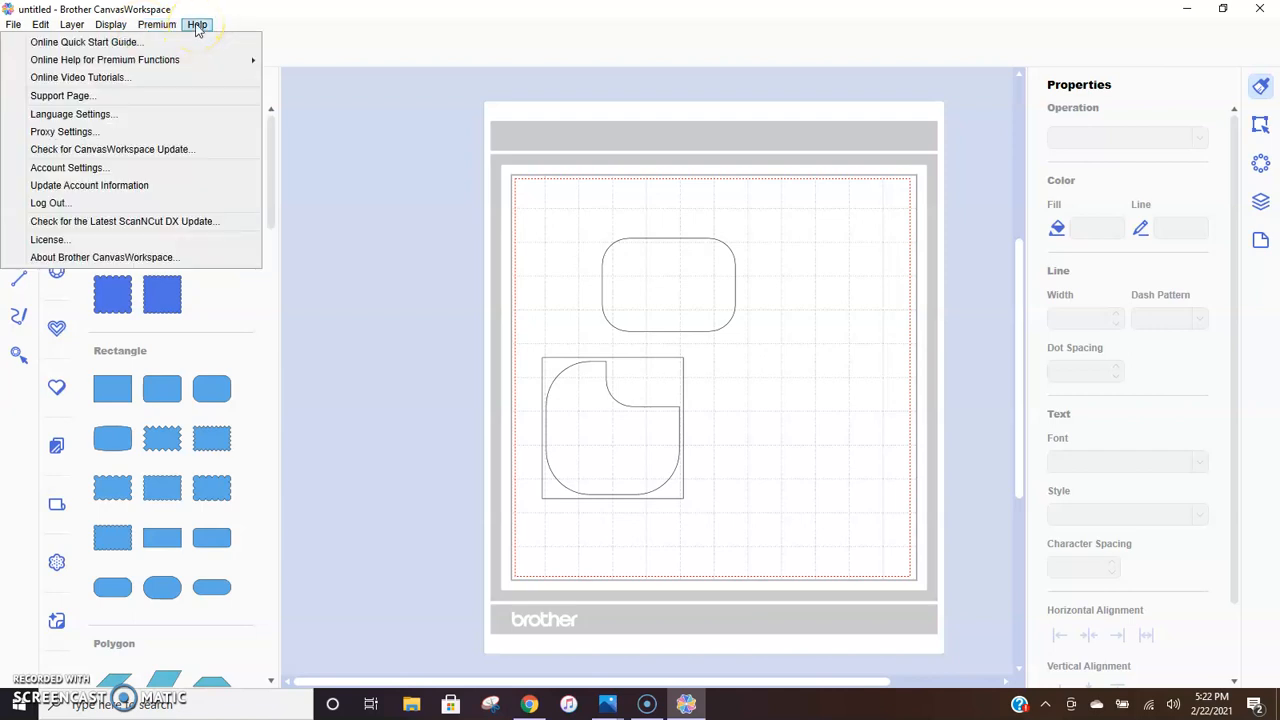